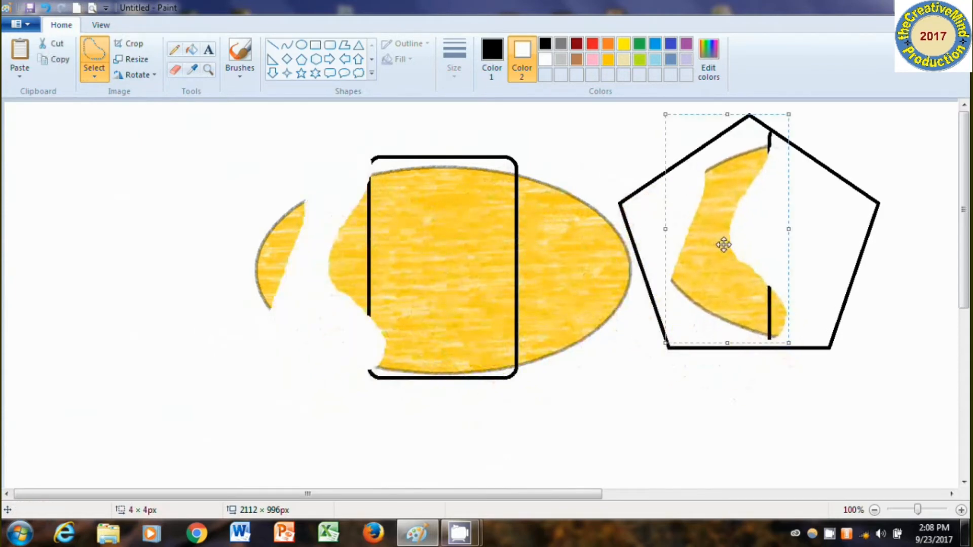
# Cut out a free-form piece from the middle of the yellow ellipse and move it to the blank area beside the drawing.
pyautogui.click(95, 78)
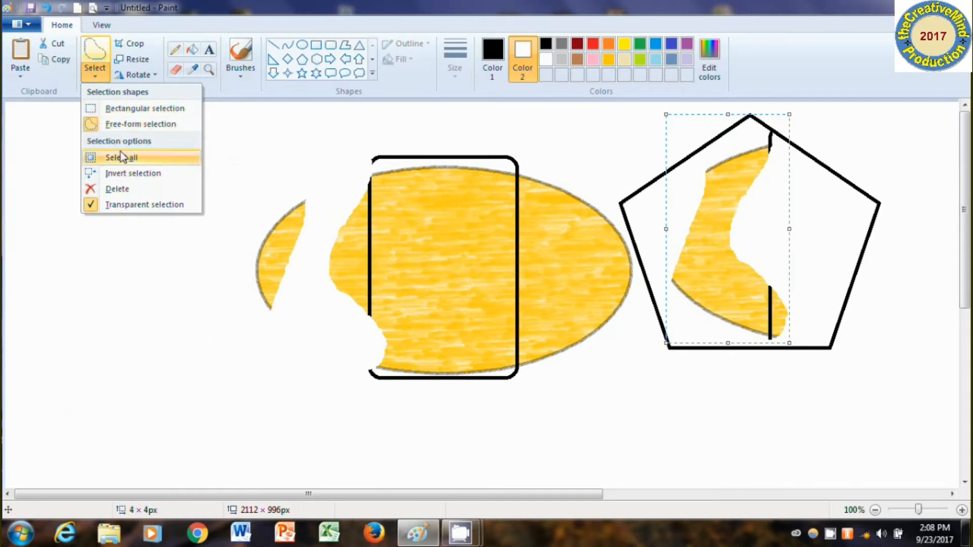
pyautogui.click(124, 124)
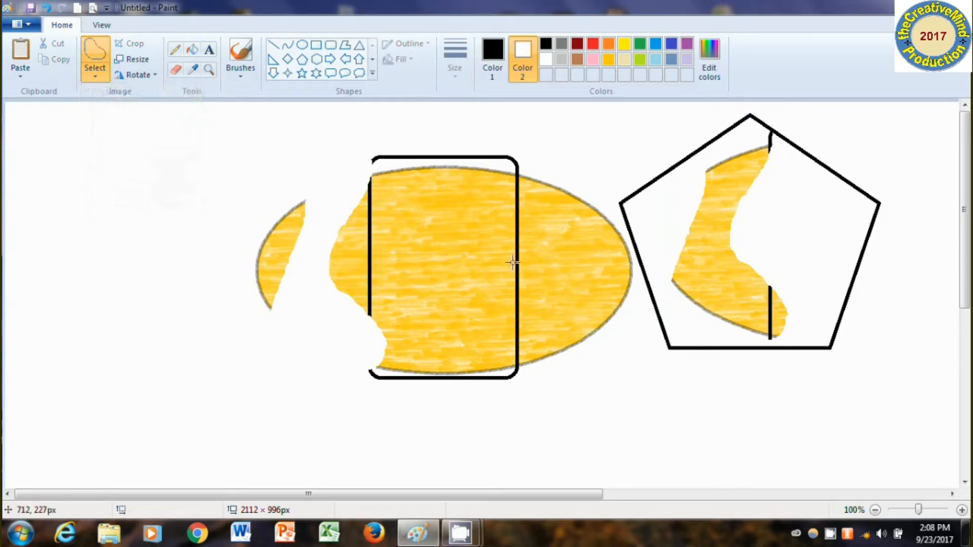
pyautogui.moveTo(427, 192)
pyautogui.mouseDown()
pyautogui.moveTo(378, 343)
pyautogui.moveTo(471, 361)
pyautogui.moveTo(535, 239)
pyautogui.moveTo(448, 201)
pyautogui.moveTo(428, 196)
pyautogui.mouseUp()
pyautogui.moveTo(446, 272); pyautogui.dragTo(100, 237)
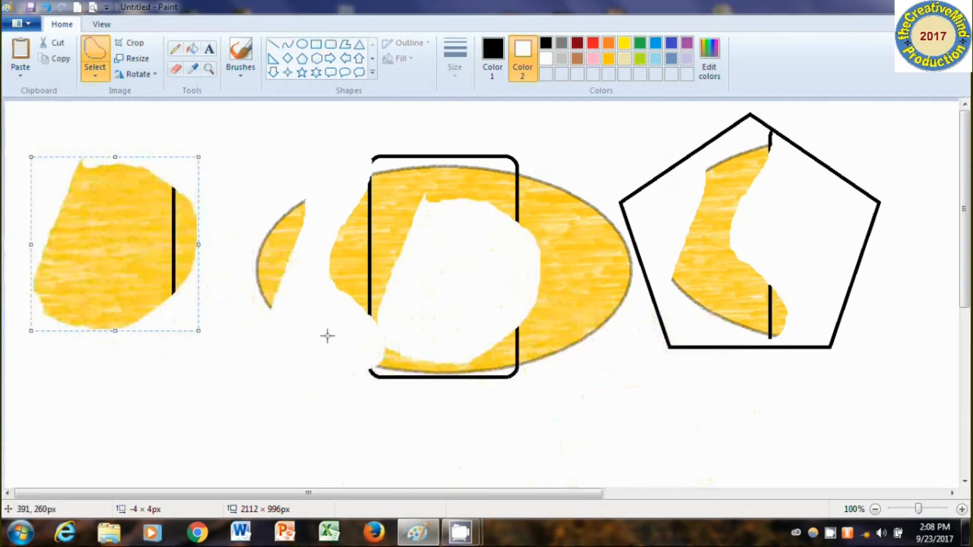
pyautogui.click(214, 381)
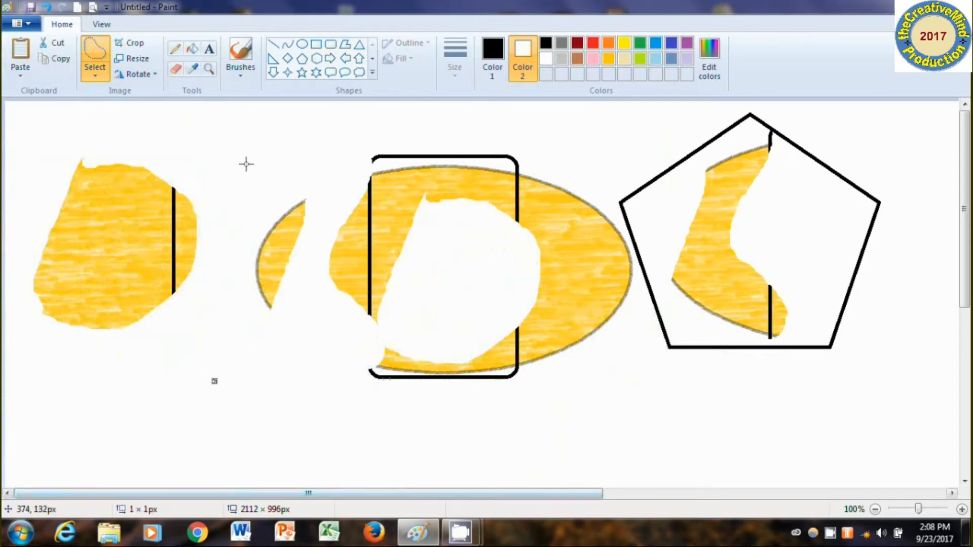
# Turn off transparent selection, then select the entire canvas and delete all its contents.
pyautogui.click(95, 71)
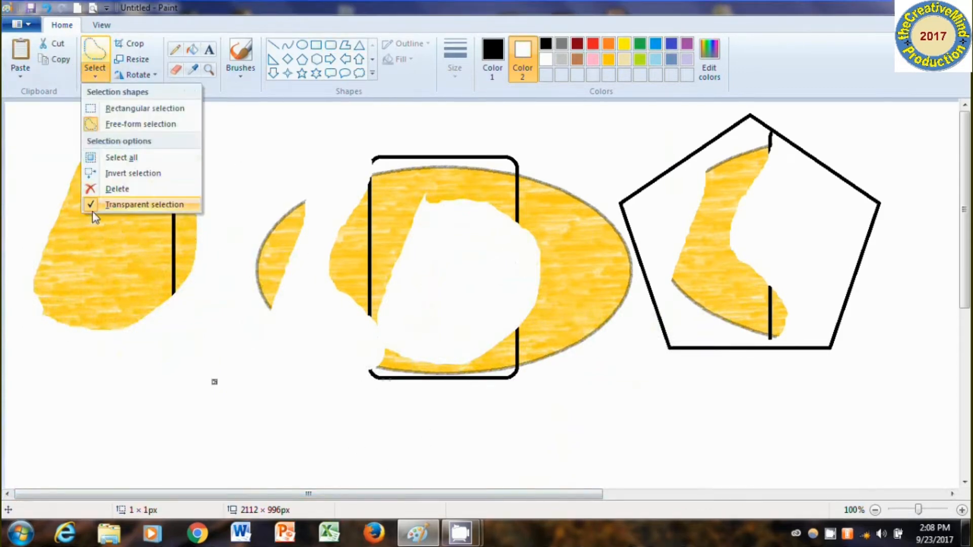
pyautogui.click(117, 204)
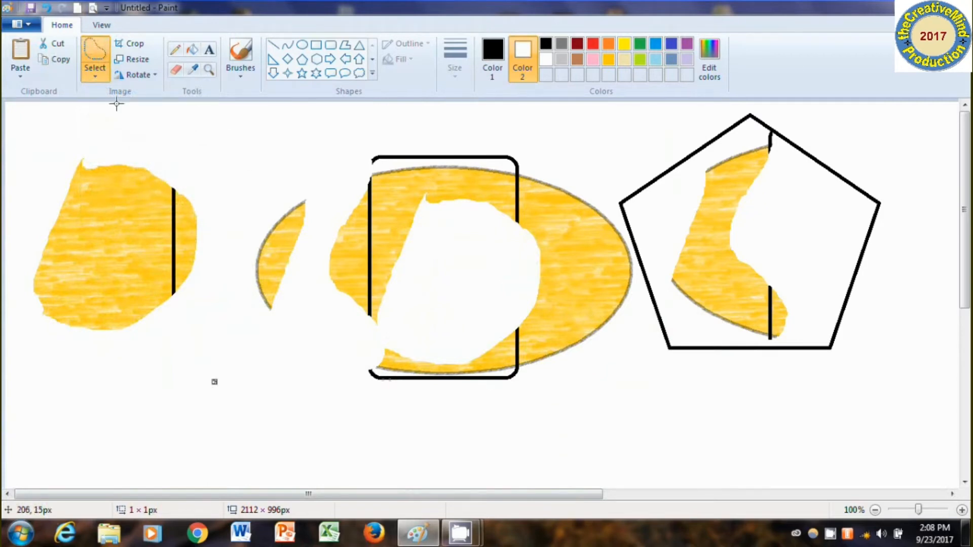
pyautogui.click(95, 73)
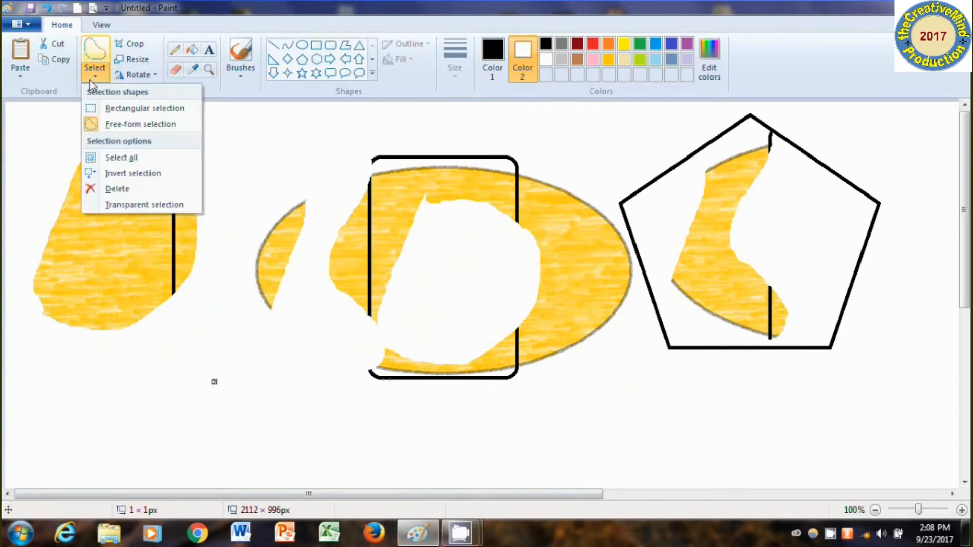
pyautogui.click(132, 161)
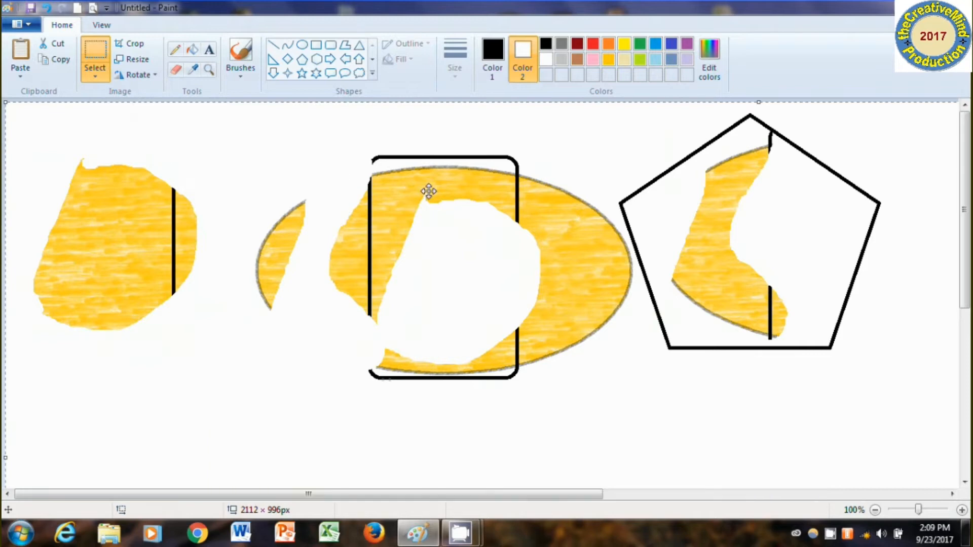
pyautogui.press('Delete')
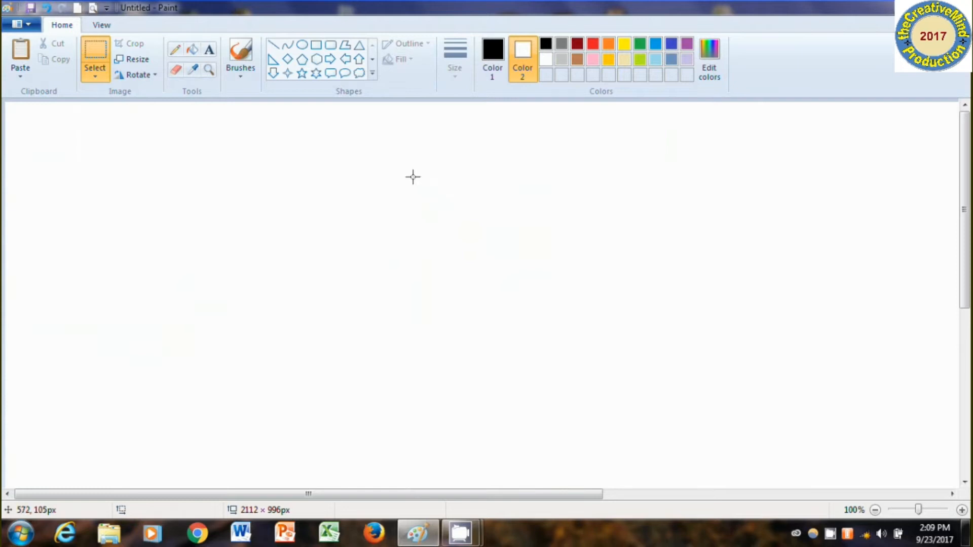
# Draw a large black-outlined rectangle about 865 × 355 px on the empty canvas.
pyautogui.click(314, 47)
pyautogui.moveTo(246, 161); pyautogui.dragTo(248, 171)
pyautogui.moveTo(243, 209)
pyautogui.mouseDown()
pyautogui.moveTo(720, 358)
pyautogui.moveTo(808, 438)
pyautogui.moveTo(848, 408)
pyautogui.moveTo(863, 414)
pyautogui.mouseUp()
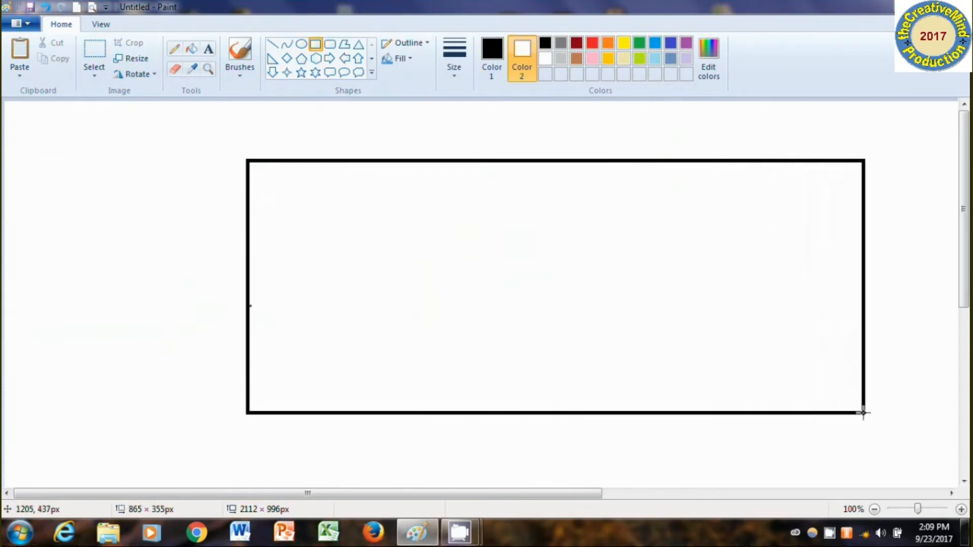
# Inside the rectangle, draw a rounded rectangle about 676 × 301 px and a tall ellipse about 86 × 278 px beside it.
pyautogui.click(330, 45)
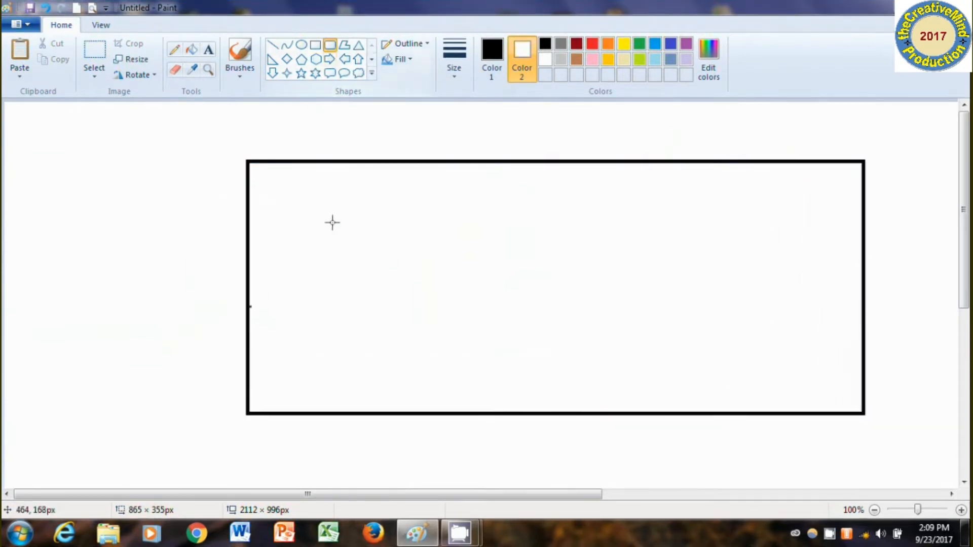
pyautogui.moveTo(269, 181); pyautogui.dragTo(749, 394)
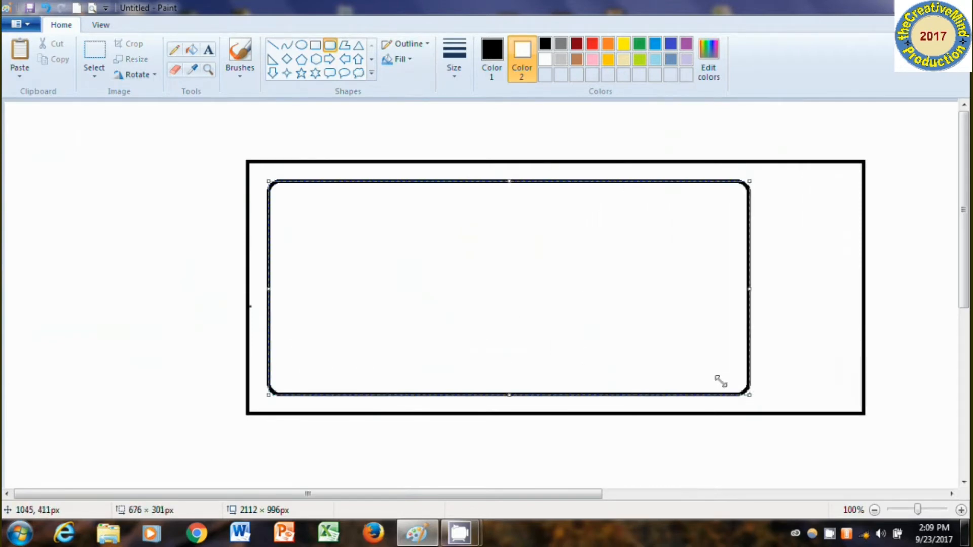
pyautogui.click(301, 44)
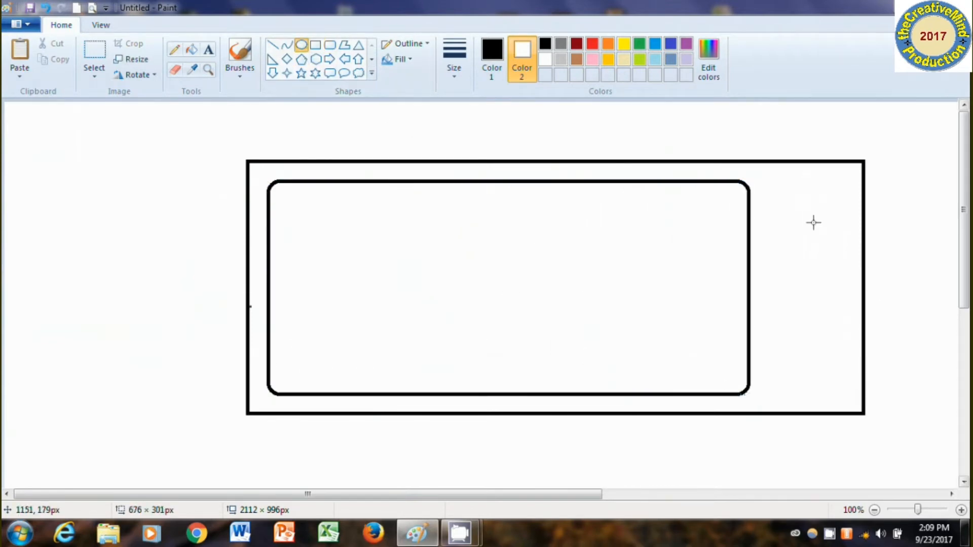
pyautogui.moveTo(786, 191); pyautogui.dragTo(845, 387)
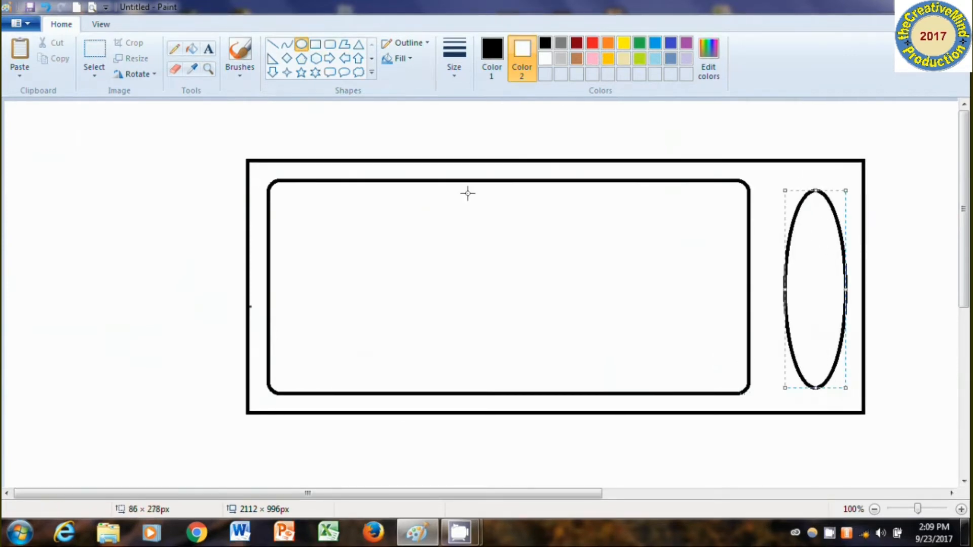
# Set Color 2 to red and fill the frame area around the two inner shapes with the black Color 1.
pyautogui.click(191, 50)
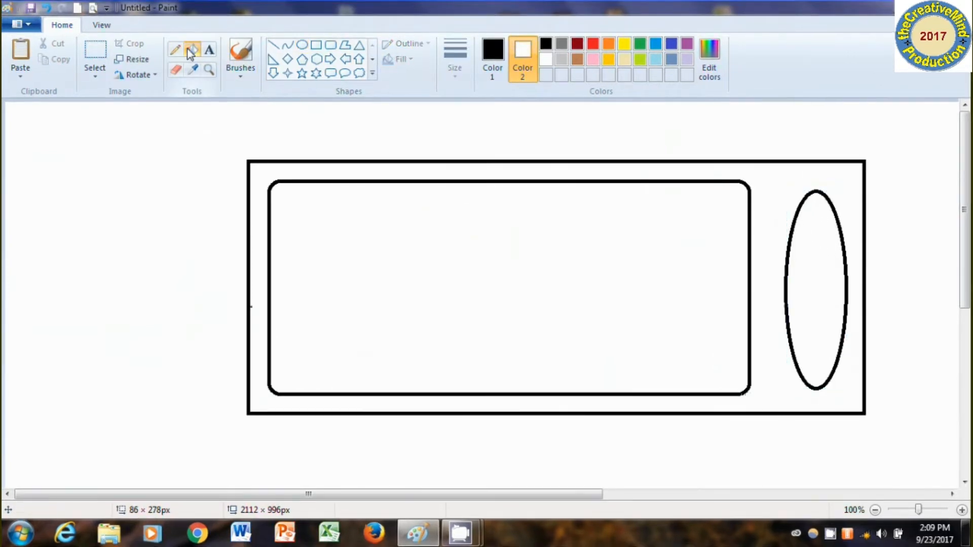
pyautogui.click(593, 43)
pyautogui.click(782, 201)
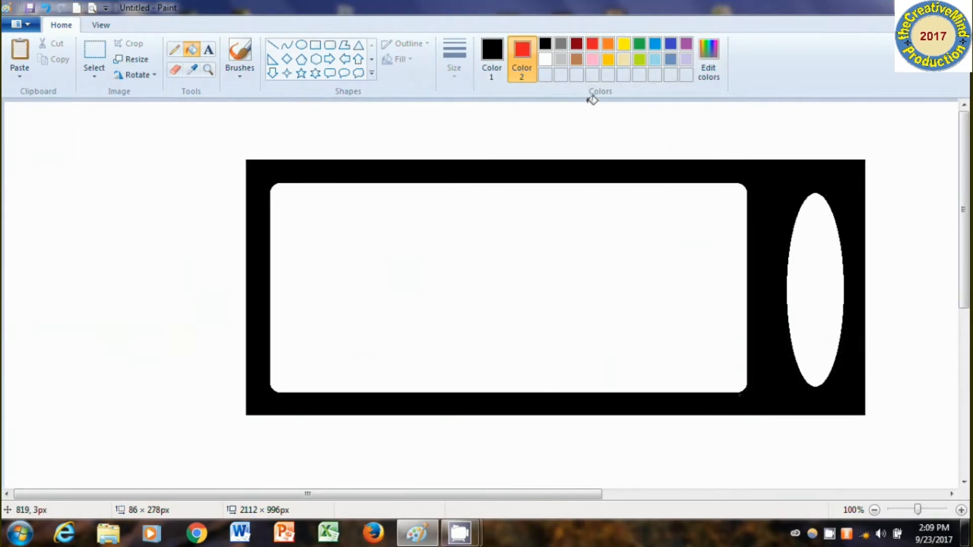
# Set Color 1 to red and Color 2 to white, then refill the frame around the inner shapes with red.
pyautogui.click(501, 59)
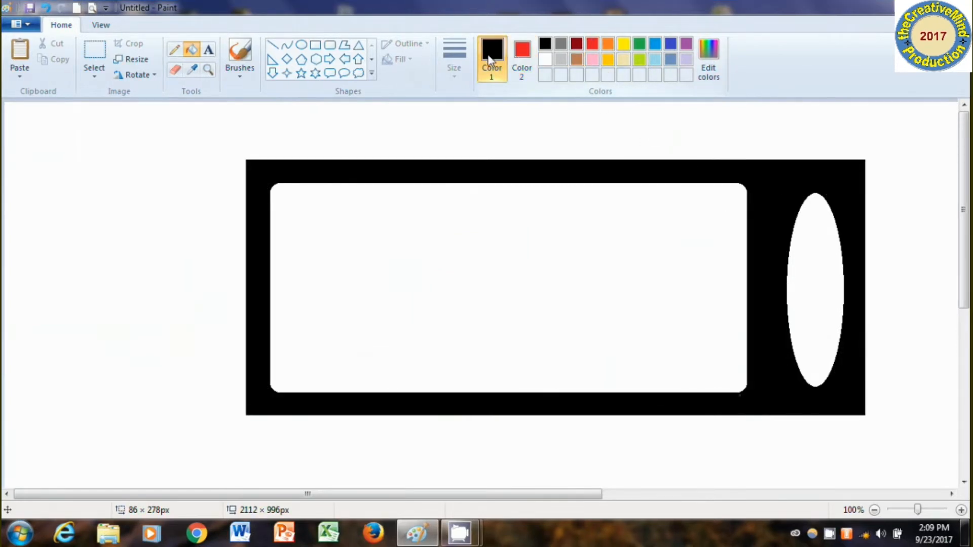
pyautogui.click(592, 44)
pyautogui.click(522, 57)
pyautogui.click(546, 60)
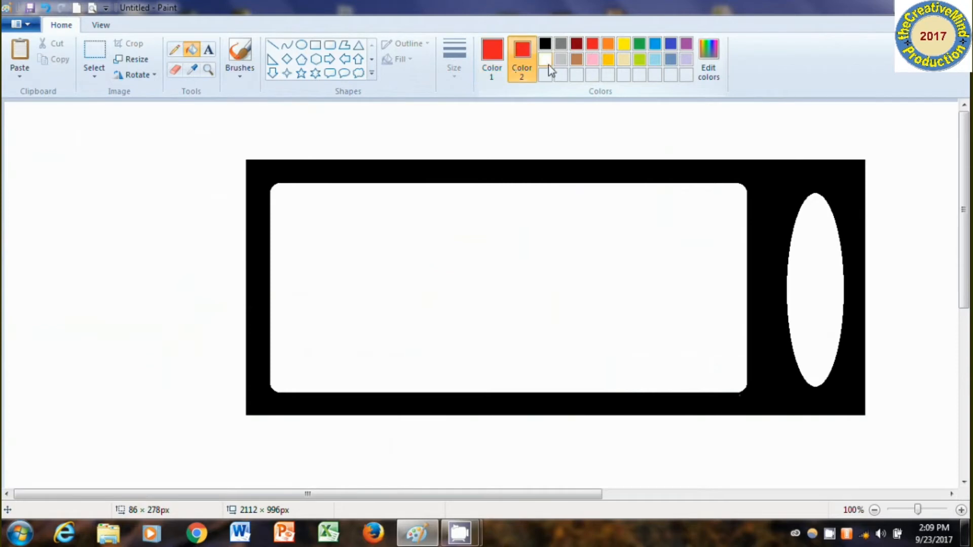
pyautogui.click(491, 56)
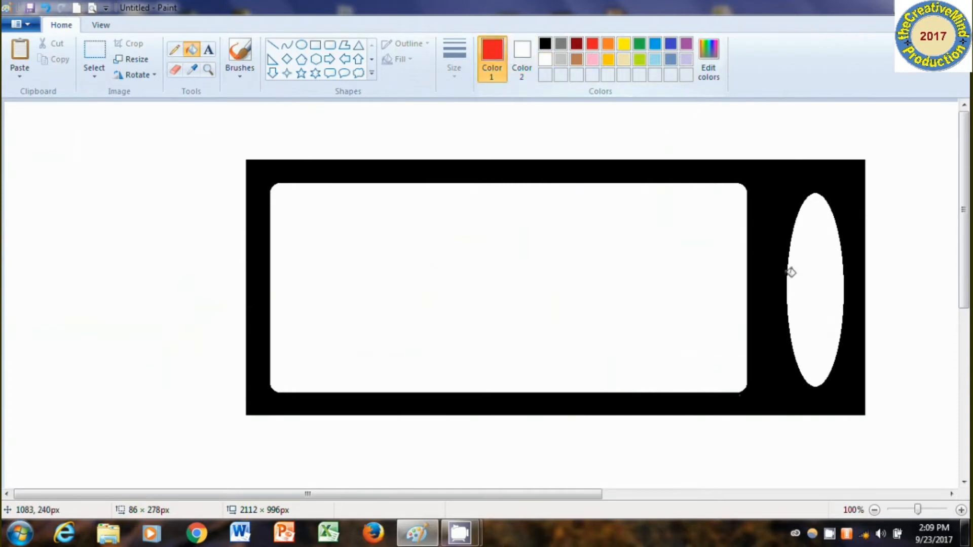
pyautogui.click(757, 213)
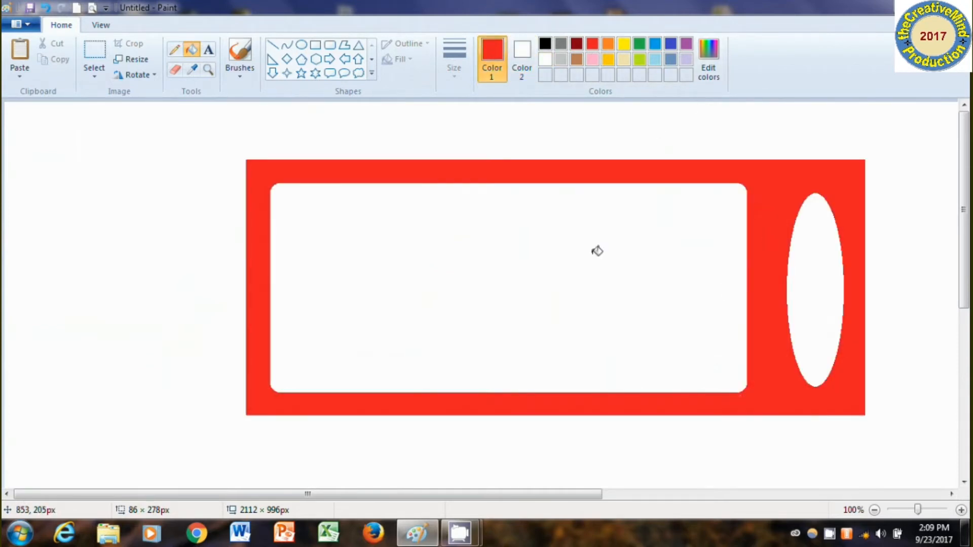
# Fill the rounded rectangle with brown, then recolor it light turquoise.
pyautogui.click(578, 59)
pyautogui.click(407, 296)
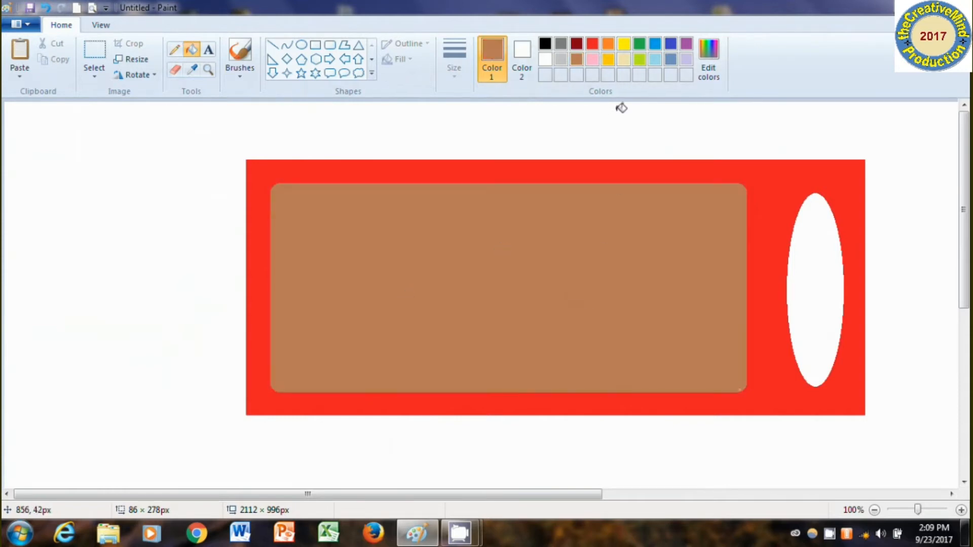
pyautogui.click(654, 60)
pyautogui.click(488, 259)
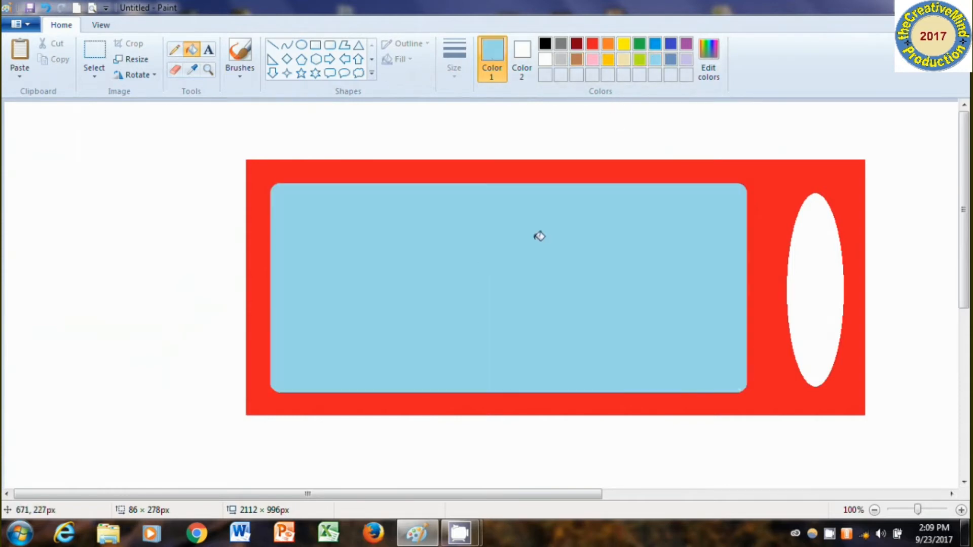
# Fill the ellipse with blue-gray and recolor the surrounding frame dark red.
pyautogui.click(671, 60)
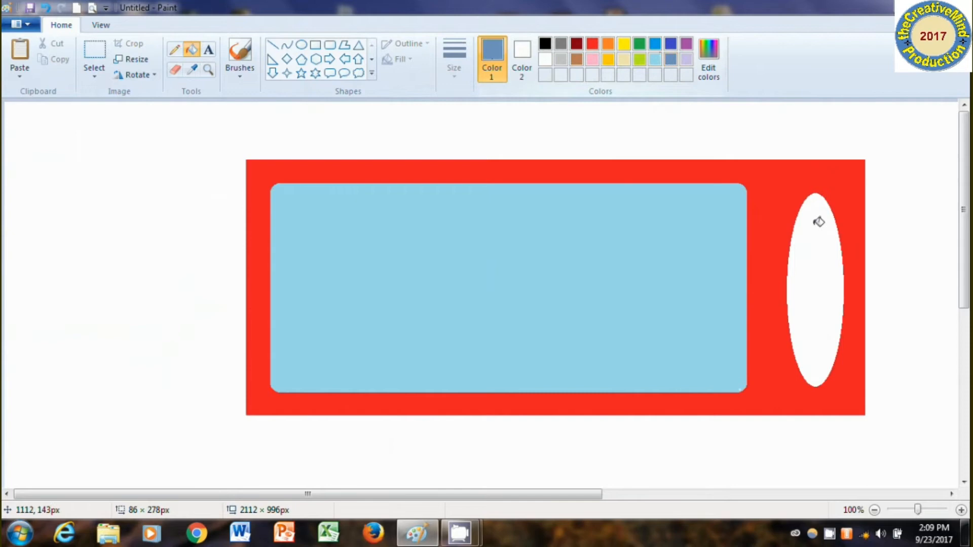
pyautogui.click(827, 269)
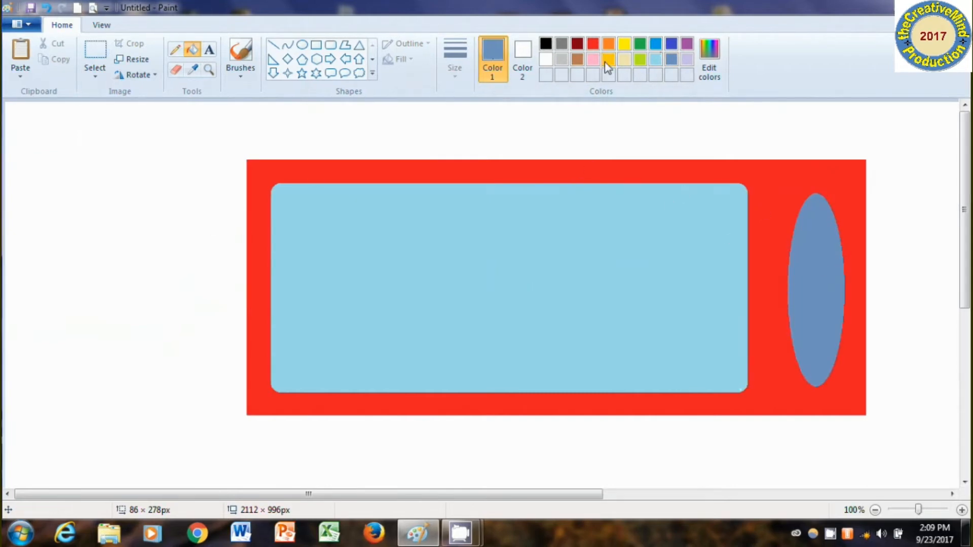
pyautogui.click(581, 45)
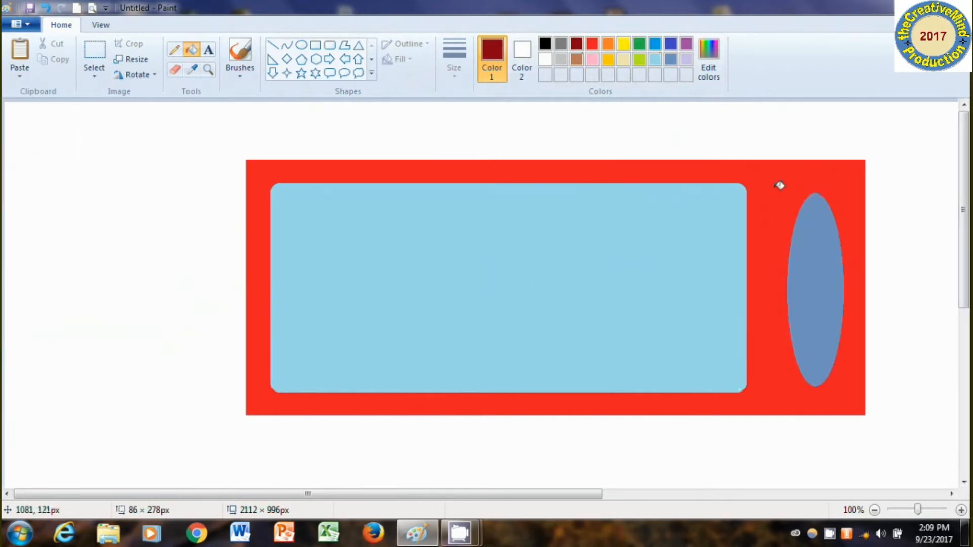
pyautogui.click(777, 183)
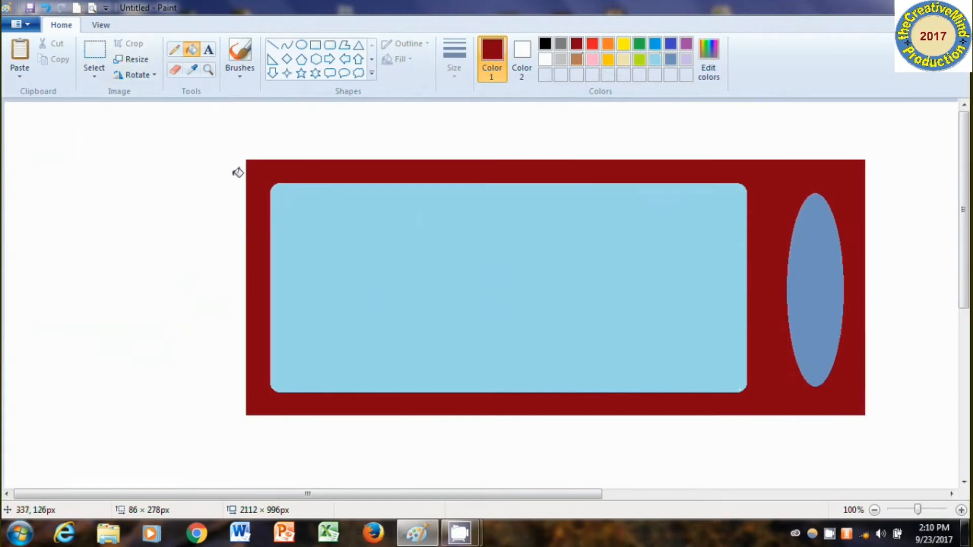
# Enlarge the whole picture to 125 percent horizontally and vertically, maintaining the aspect ratio.
pyautogui.click(129, 62)
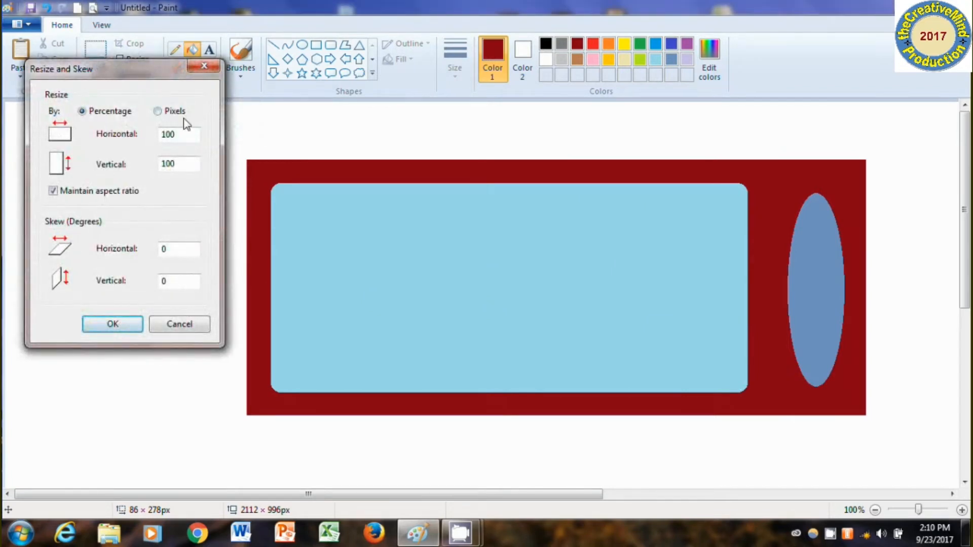
pyautogui.moveTo(178, 135); pyautogui.dragTo(148, 138)
pyautogui.write('125')
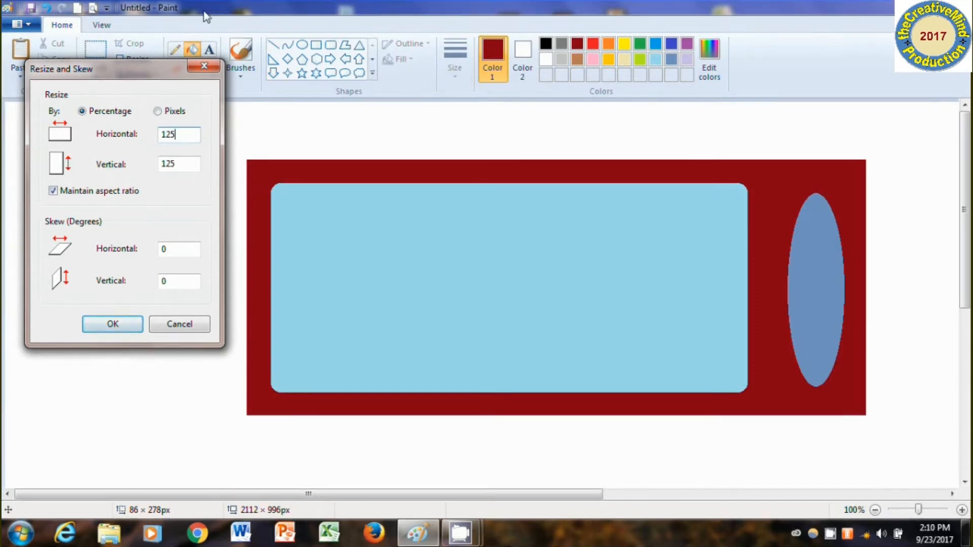
pyautogui.click(111, 325)
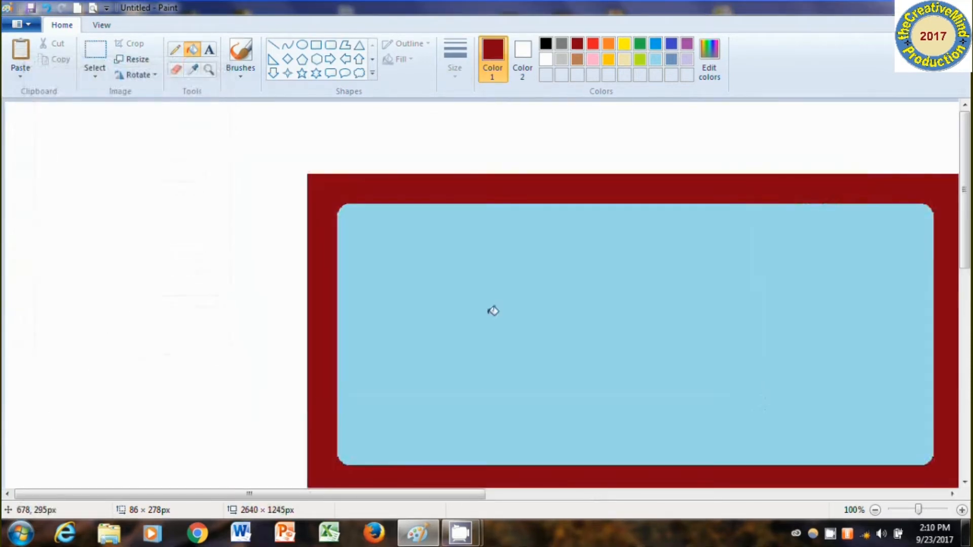
pyautogui.moveTo(462, 499); pyautogui.dragTo(566, 508)
pyautogui.moveTo(963, 218); pyautogui.dragTo(962, 234)
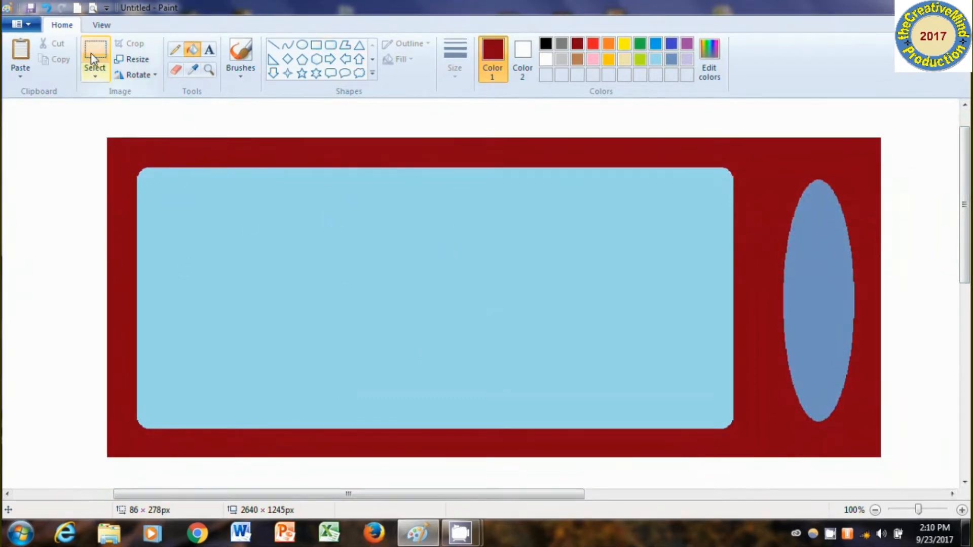
# Shrink the whole picture to 75 percent of its size, maintaining the aspect ratio.
pyautogui.click(127, 59)
pyautogui.moveTo(178, 135); pyautogui.dragTo(141, 139)
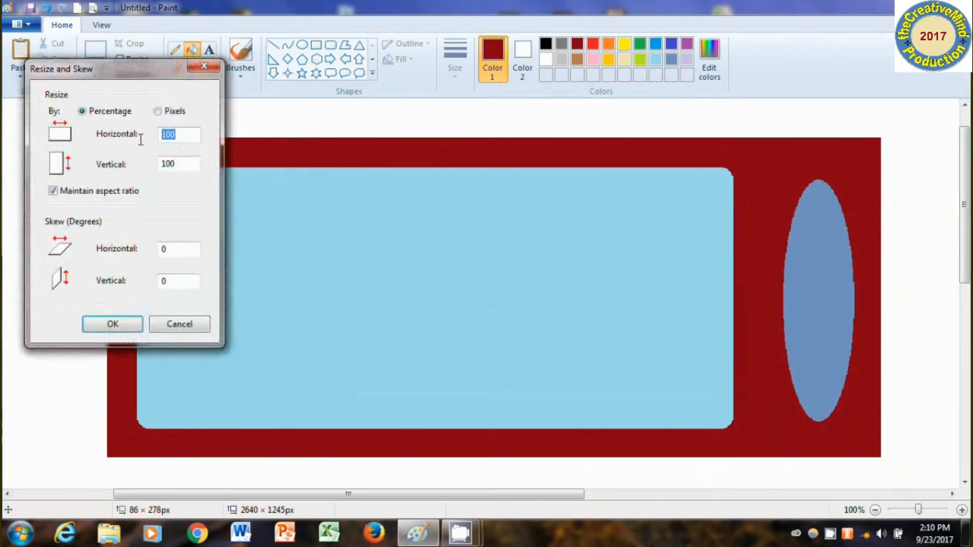
pyautogui.write('75')
pyautogui.click(112, 325)
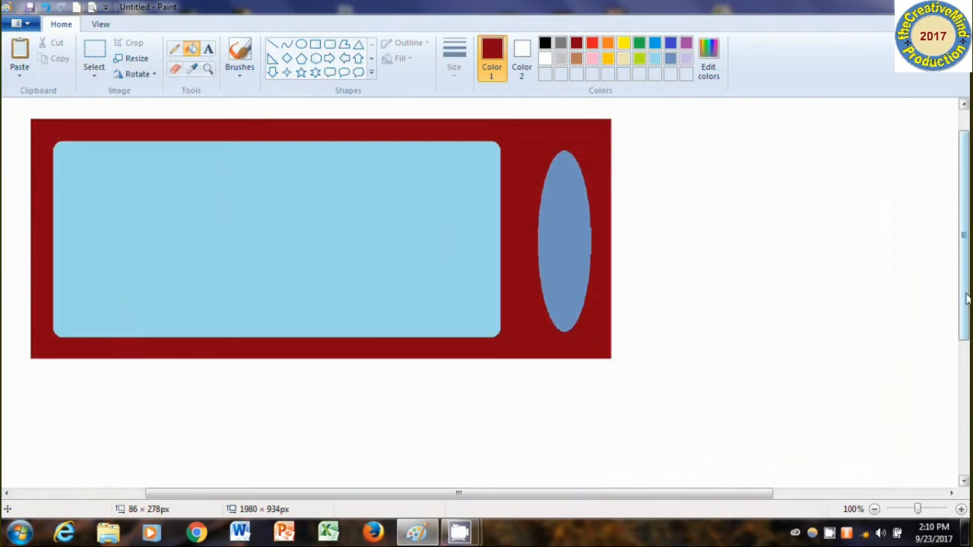
pyautogui.moveTo(966, 299); pyautogui.dragTo(966, 279)
pyautogui.moveTo(690, 501); pyautogui.dragTo(558, 506)
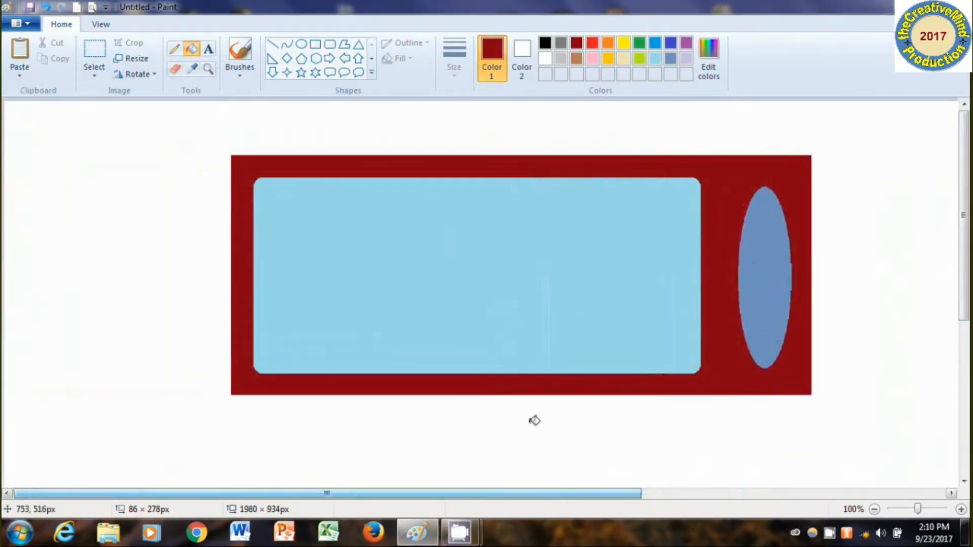
# Skew the whole picture horizontally by 30 degrees.
pyautogui.click(132, 59)
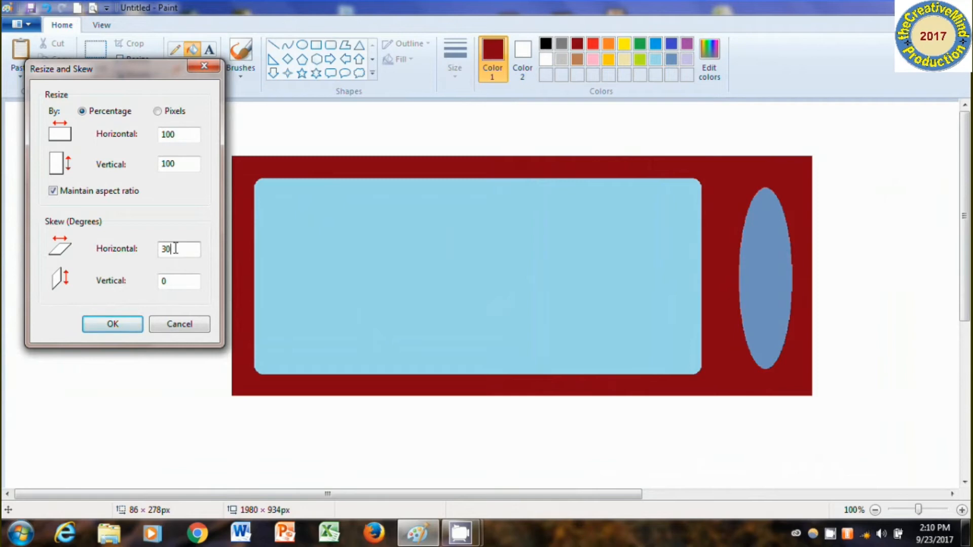
pyautogui.click(111, 324)
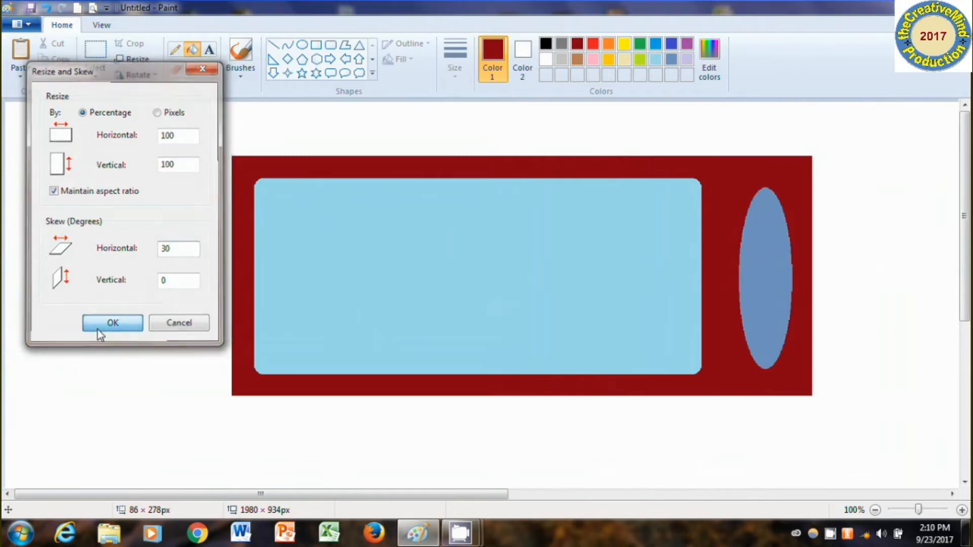
# Pencil a dark red baseline below the skewed picture and an angle arc with a handwritten label beside its slanted edge.
pyautogui.moveTo(294, 493); pyautogui.dragTo(485, 492)
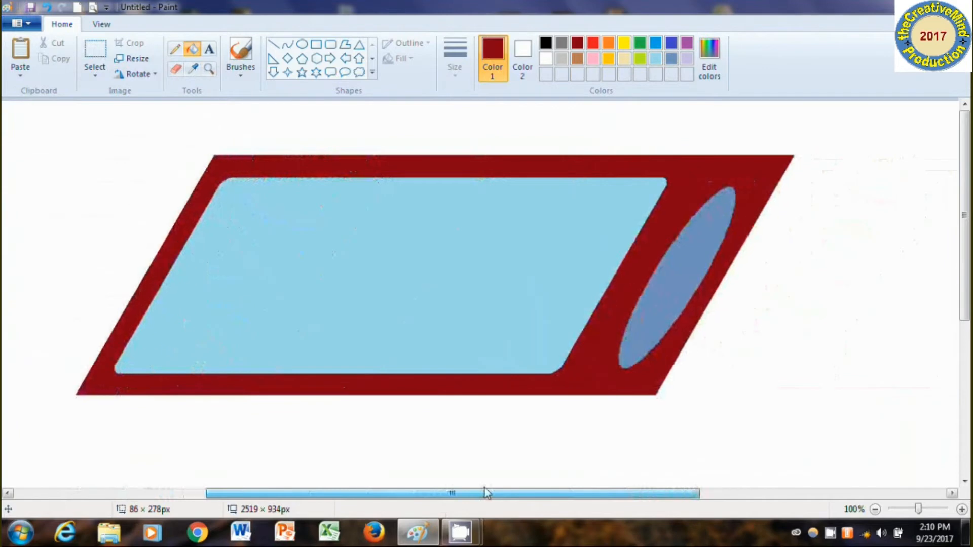
pyautogui.click(175, 49)
pyautogui.moveTo(61, 423)
pyautogui.mouseDown()
pyautogui.moveTo(665, 426)
pyautogui.moveTo(751, 416)
pyautogui.mouseUp()
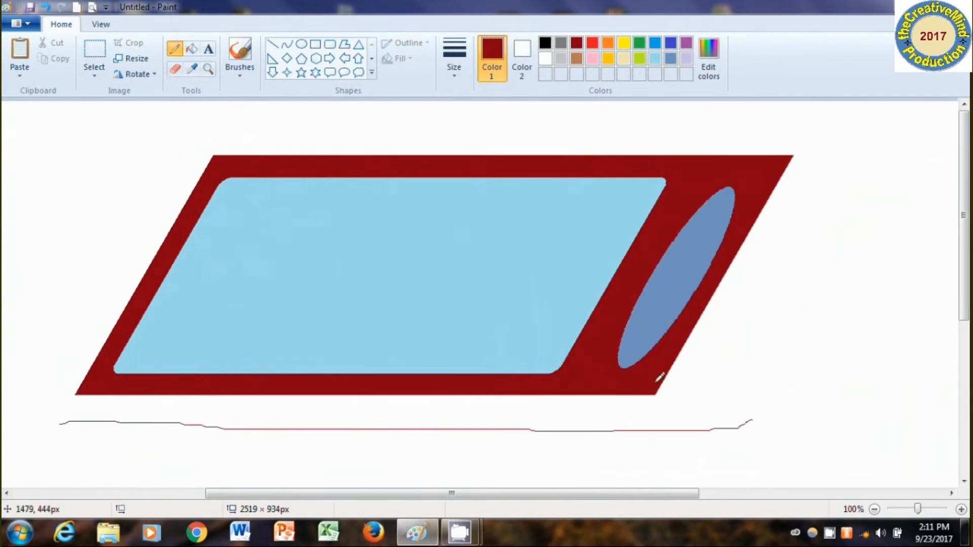
pyautogui.moveTo(687, 347)
pyautogui.mouseDown()
pyautogui.moveTo(702, 359)
pyautogui.moveTo(715, 405)
pyautogui.mouseUp()
pyautogui.moveTo(686, 347)
pyautogui.mouseDown()
pyautogui.moveTo(679, 369)
pyautogui.moveTo(686, 346)
pyautogui.moveTo(772, 375)
pyautogui.moveTo(769, 354)
pyautogui.moveTo(761, 373)
pyautogui.moveTo(779, 389)
pyautogui.mouseUp()
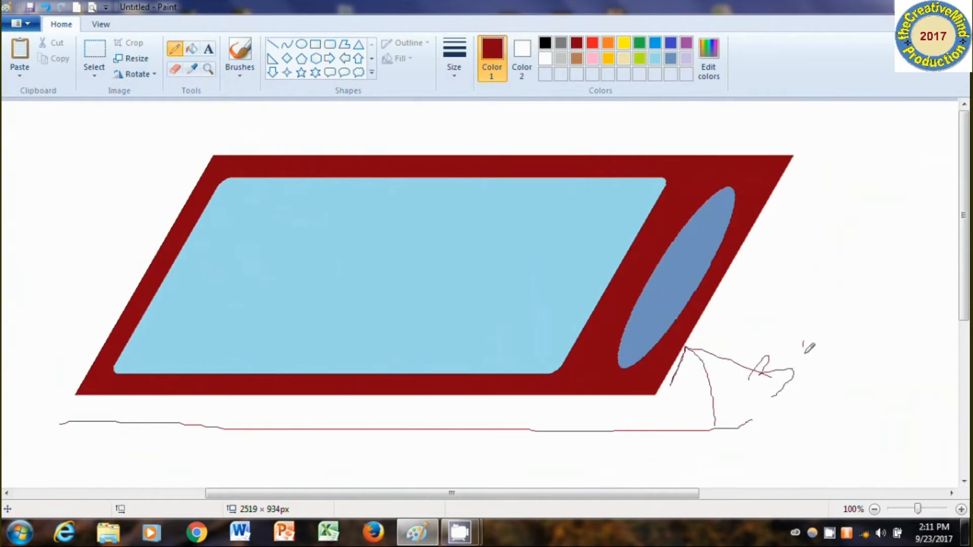
pyautogui.moveTo(804, 344); pyautogui.dragTo(796, 341)
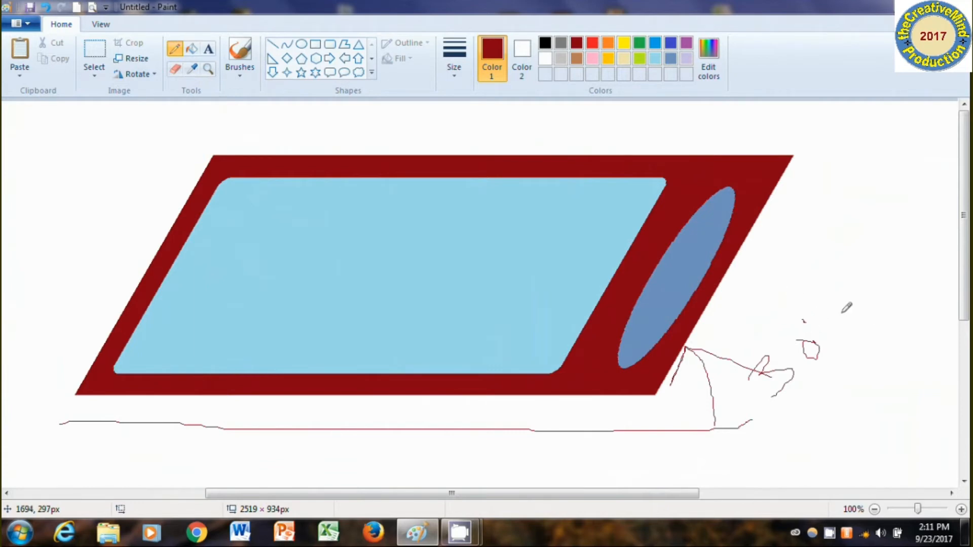
# Undo the pencil annotations and the 30-degree horizontal skew of the picture.
pyautogui.hotkey('ctrl', 'z')
pyautogui.hotkey('ctrl', 'z')
pyautogui.hotkey('ctrl', 'z')
pyautogui.hotkey('ctrl', 'z')
pyautogui.hotkey('ctrl', 'z')
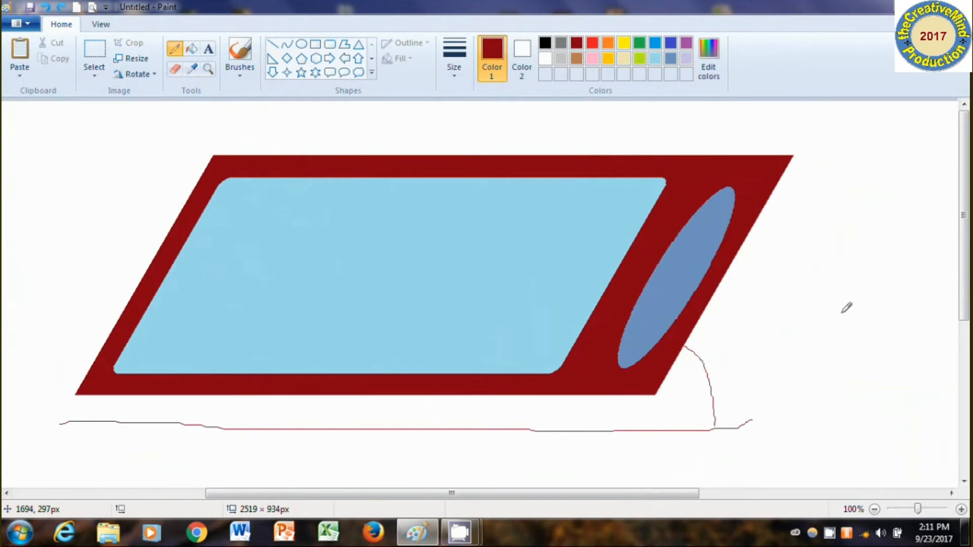
pyautogui.hotkey('ctrl', 'z')
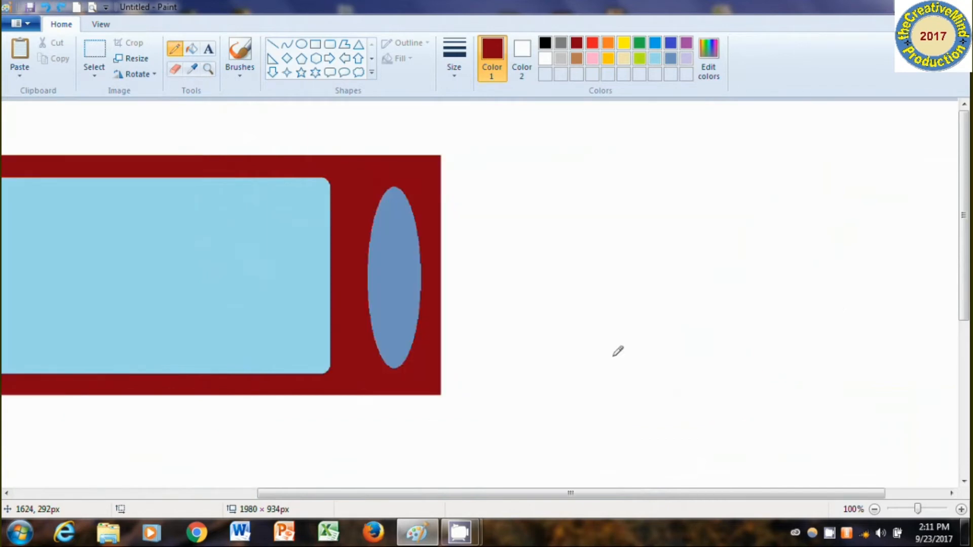
# Skew the whole picture vertically by 25 degrees.
pyautogui.moveTo(466, 494); pyautogui.dragTo(59, 38)
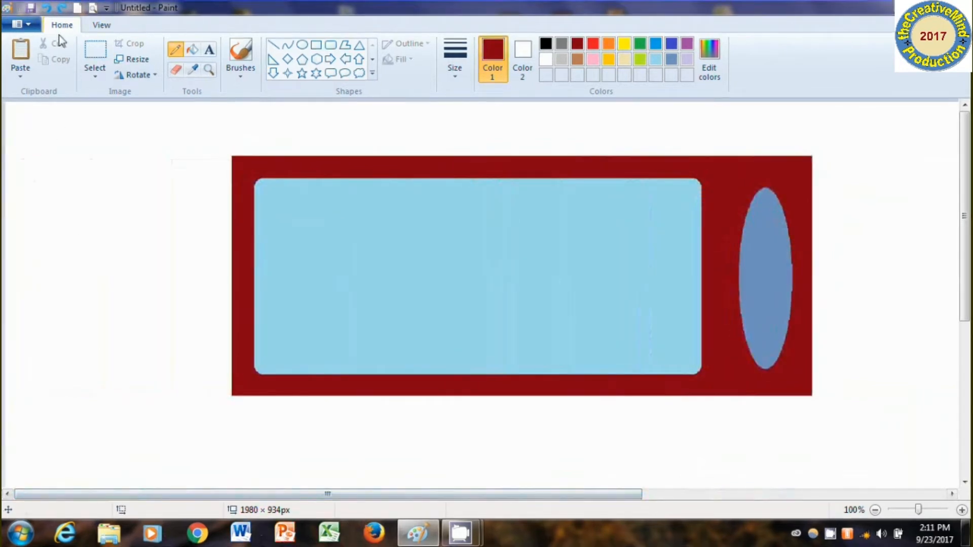
pyautogui.click(132, 59)
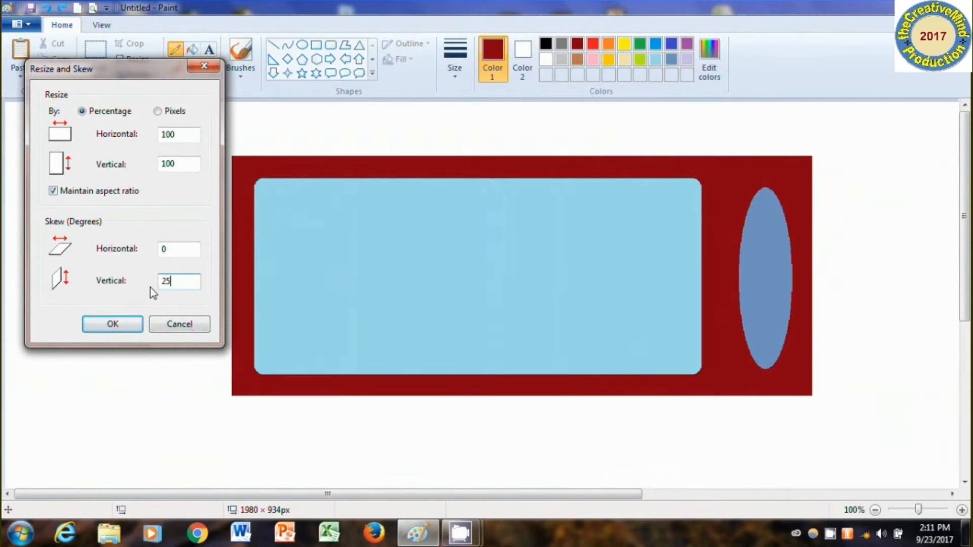
pyautogui.press('Return')
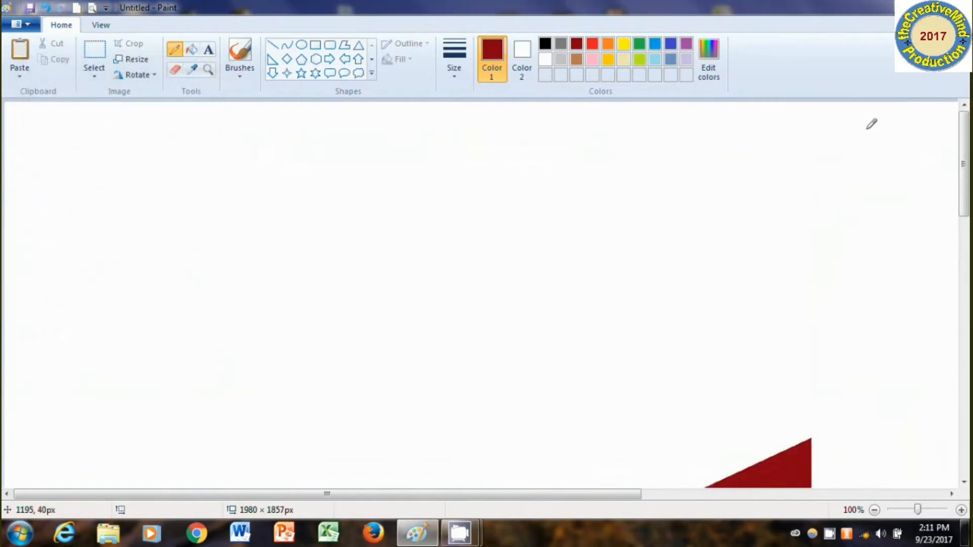
pyautogui.moveTo(967, 199); pyautogui.dragTo(966, 332)
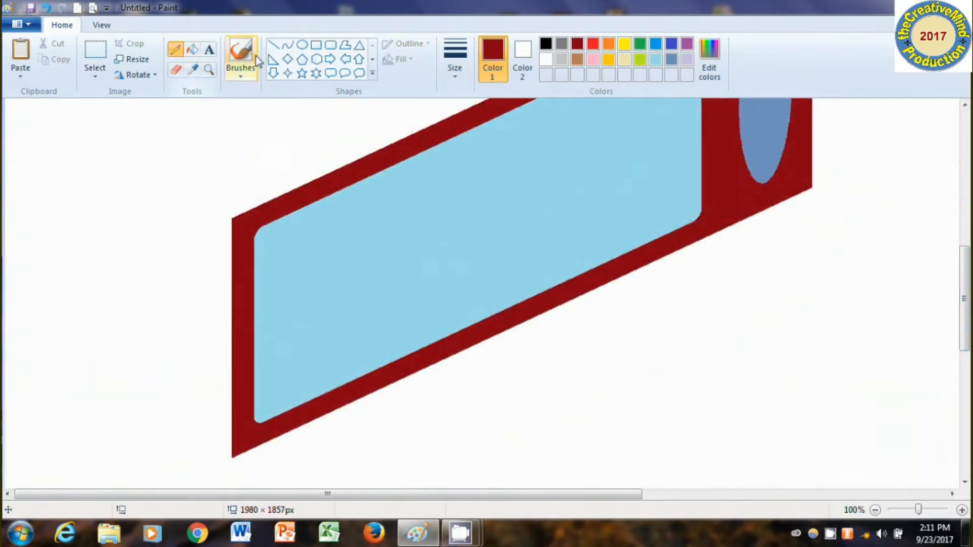
# Draw a dark red vertical line about 512 px long beside the skewed picture and pencil an angle arc labelled 25°.
pyautogui.click(273, 45)
pyautogui.moveTo(171, 130)
pyautogui.mouseDown()
pyautogui.moveTo(147, 202)
pyautogui.moveTo(135, 337)
pyautogui.moveTo(172, 487)
pyautogui.mouseUp()
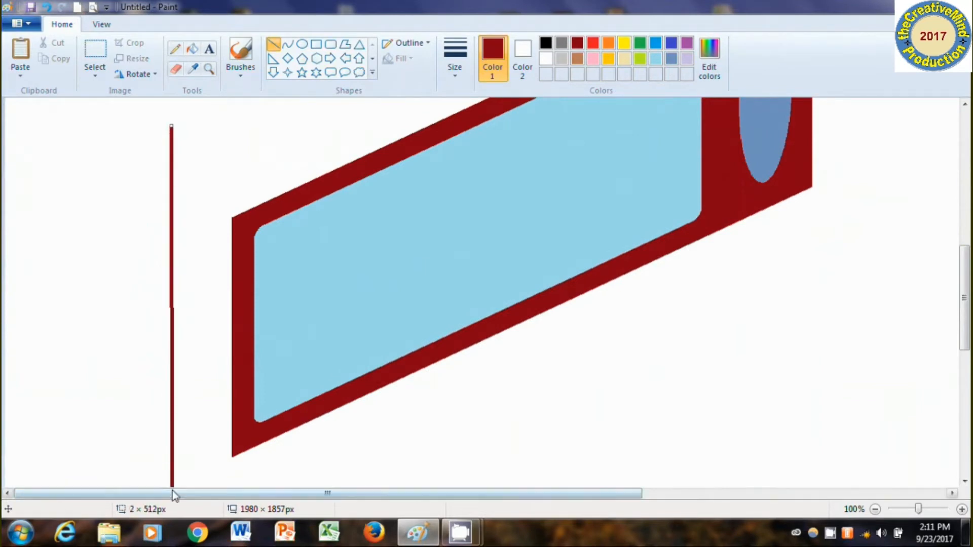
pyautogui.click(176, 52)
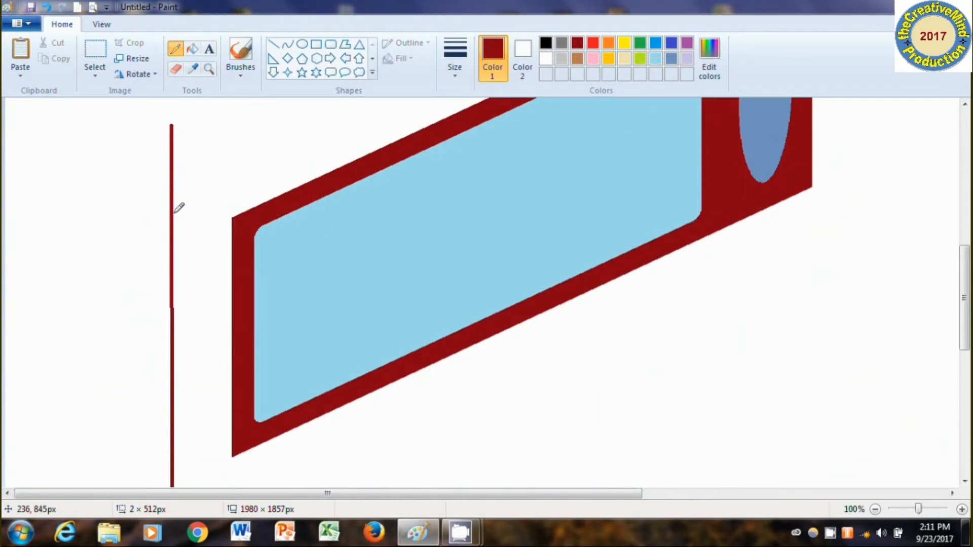
pyautogui.moveTo(207, 193)
pyautogui.mouseDown()
pyautogui.moveTo(191, 147)
pyautogui.moveTo(216, 161)
pyautogui.moveTo(223, 142)
pyautogui.moveTo(234, 174)
pyautogui.moveTo(262, 173)
pyautogui.moveTo(264, 150)
pyautogui.moveTo(274, 163)
pyautogui.moveTo(249, 141)
pyautogui.moveTo(273, 129)
pyautogui.mouseUp()
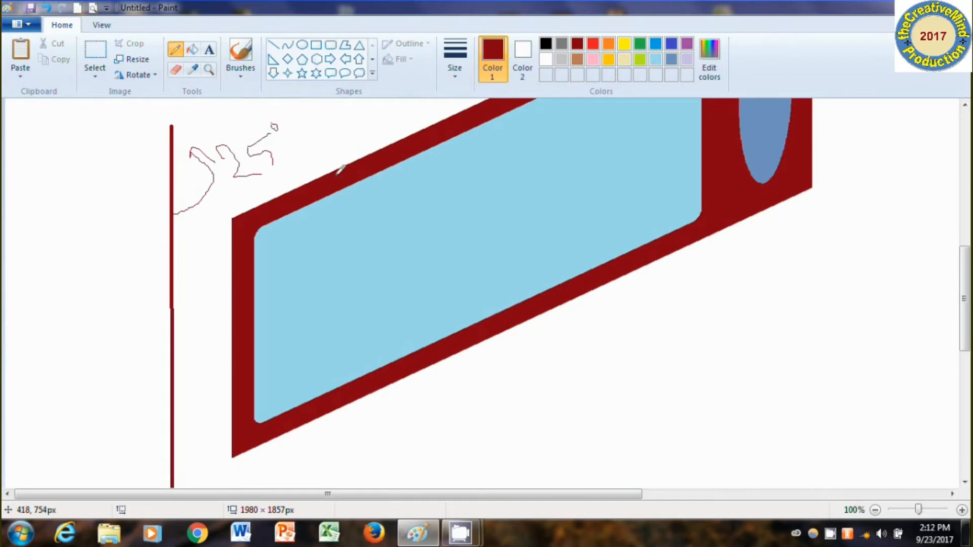
pyautogui.click(133, 59)
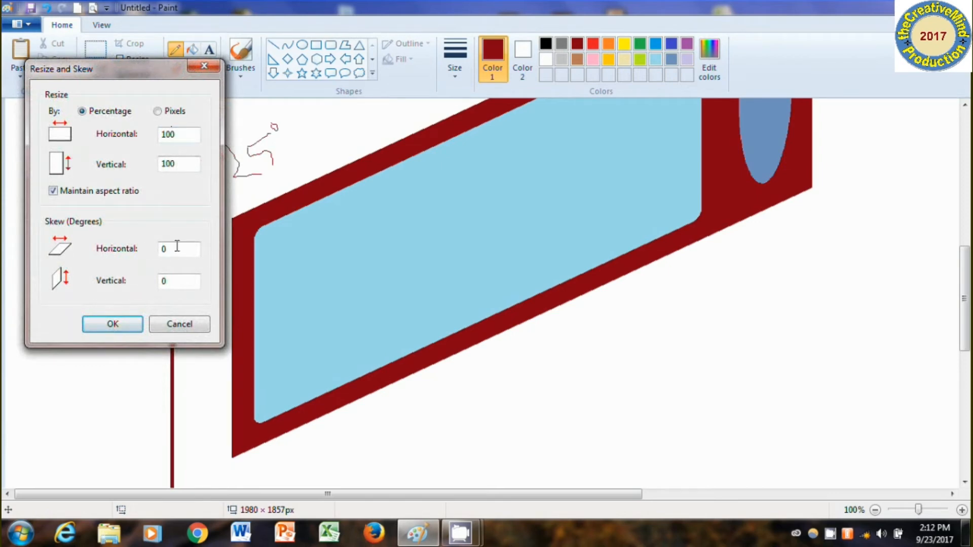
pyautogui.click(112, 325)
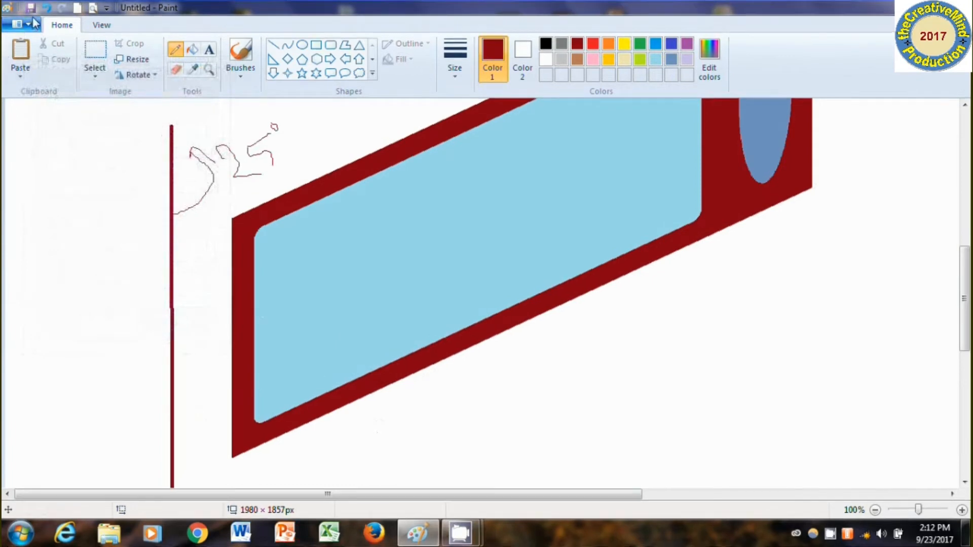
# Undo the 25° annotation, the vertical reference line and the vertical skew of the picture.
pyautogui.click(45, 8)
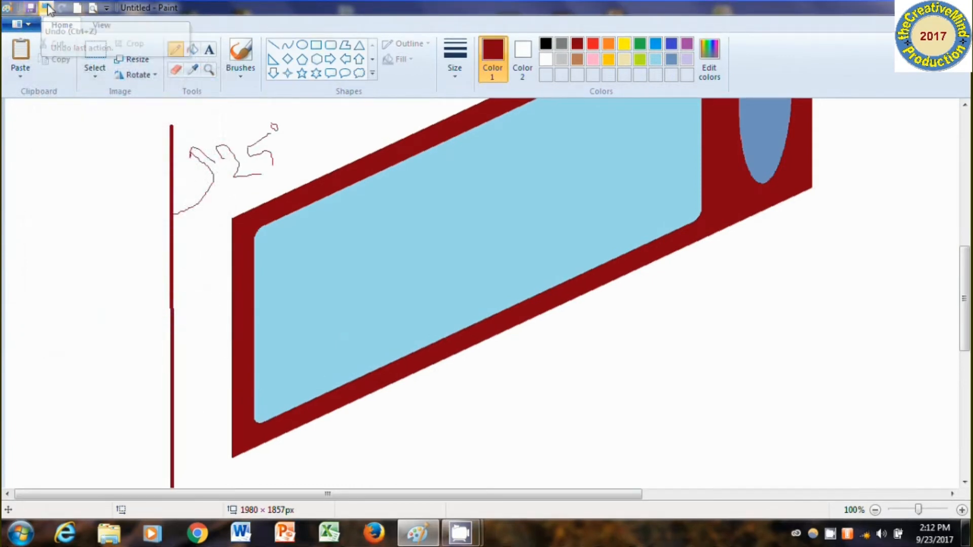
pyautogui.click(45, 9)
pyautogui.click(46, 8)
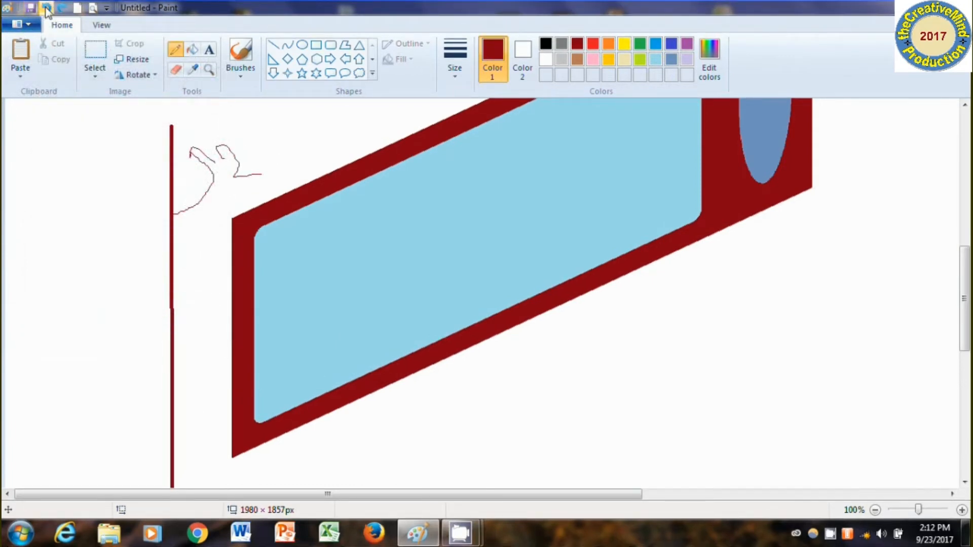
pyautogui.click(46, 8)
pyautogui.click(46, 9)
pyautogui.click(46, 9)
pyautogui.click(45, 9)
pyautogui.click(45, 8)
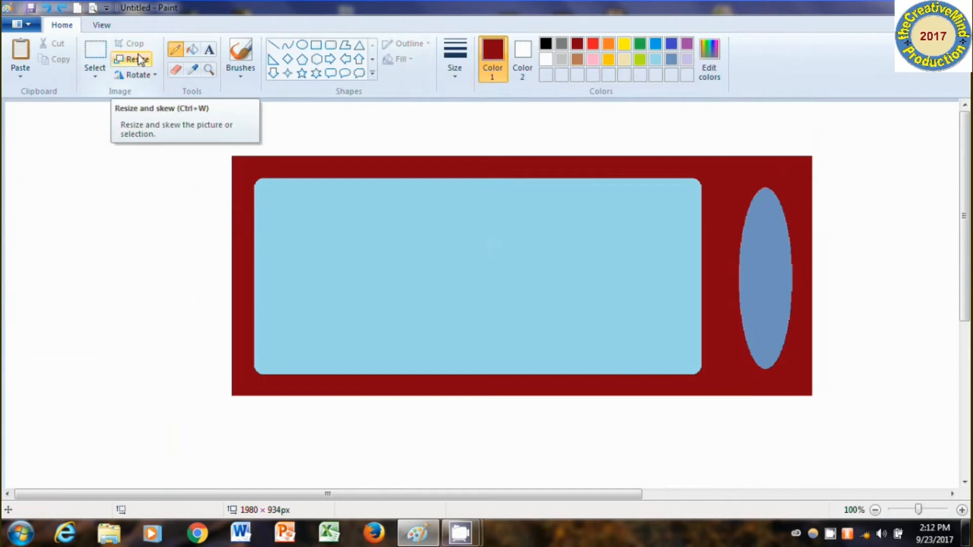
# Rotate the whole picture right by 90 degrees and pencil a wavy dark red line in the blank area beside the frame.
pyautogui.click(151, 77)
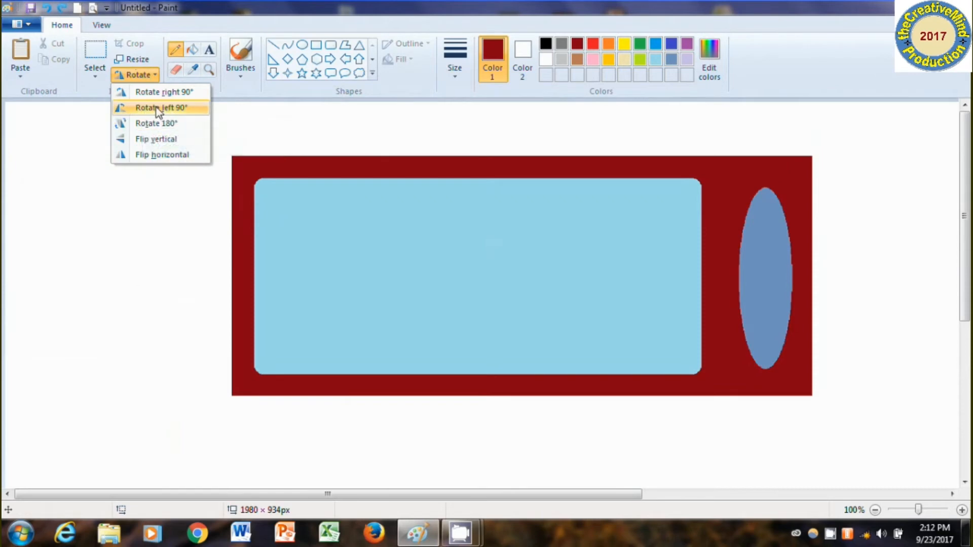
pyautogui.click(159, 94)
pyautogui.scroll(-5, 582, 246)
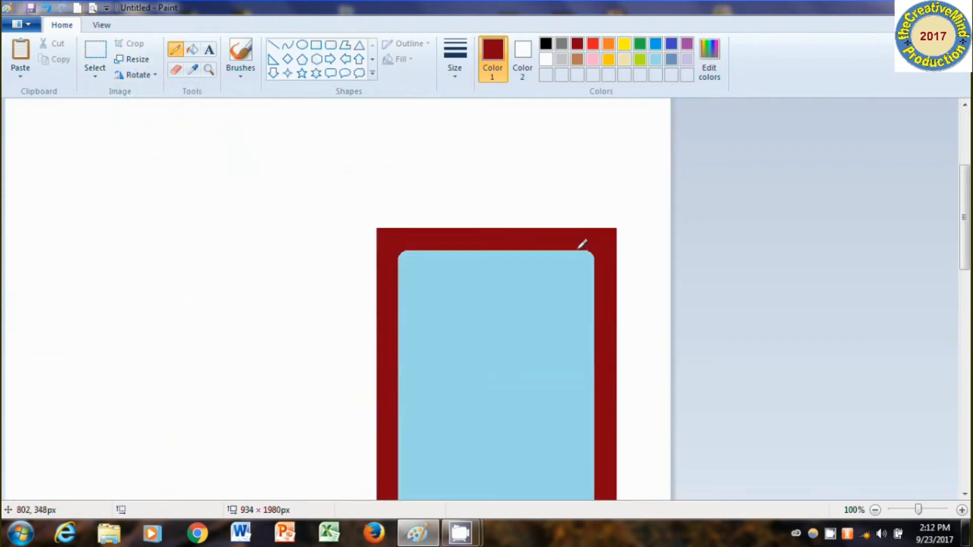
pyautogui.scroll(-6, 582, 245)
pyautogui.scroll(10, 582, 245)
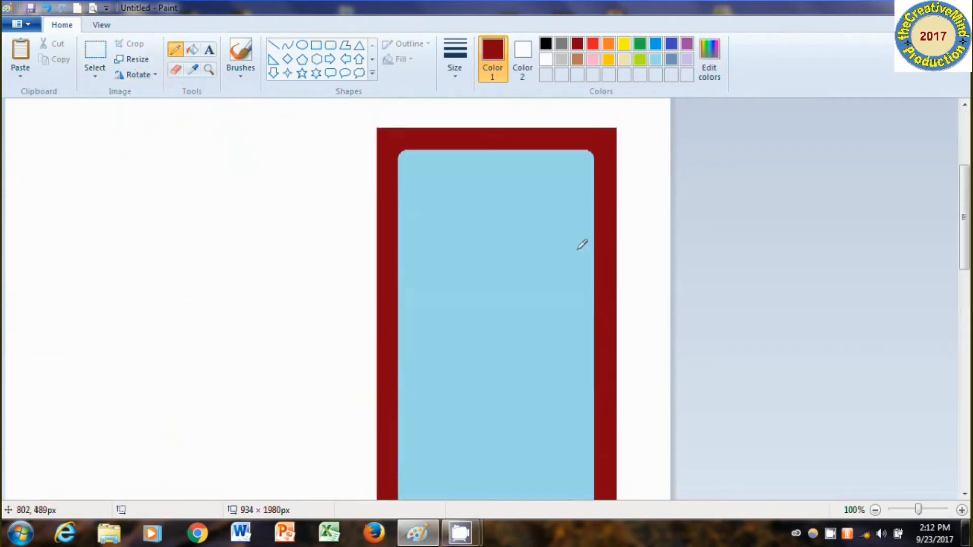
pyautogui.moveTo(35, 166)
pyautogui.mouseDown()
pyautogui.moveTo(83, 146)
pyautogui.moveTo(361, 165)
pyautogui.mouseUp()
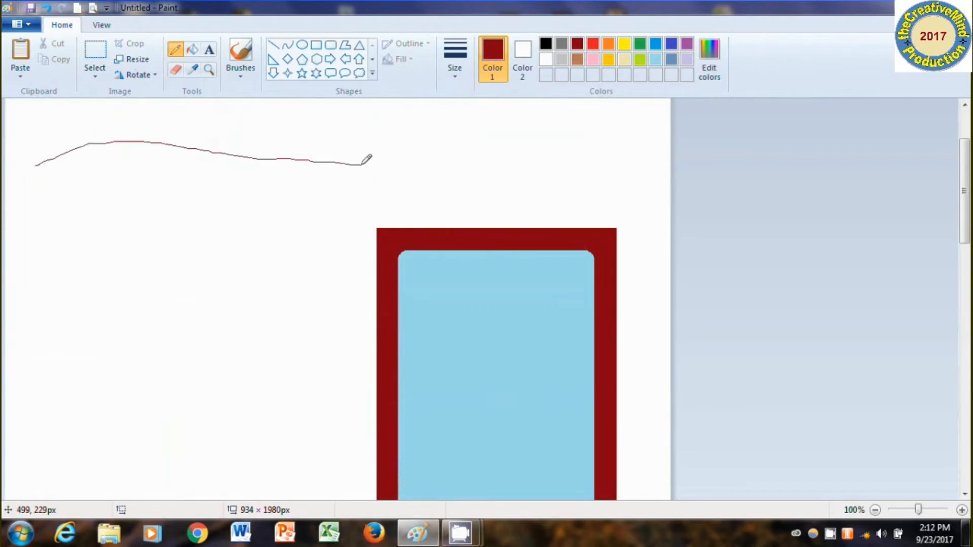
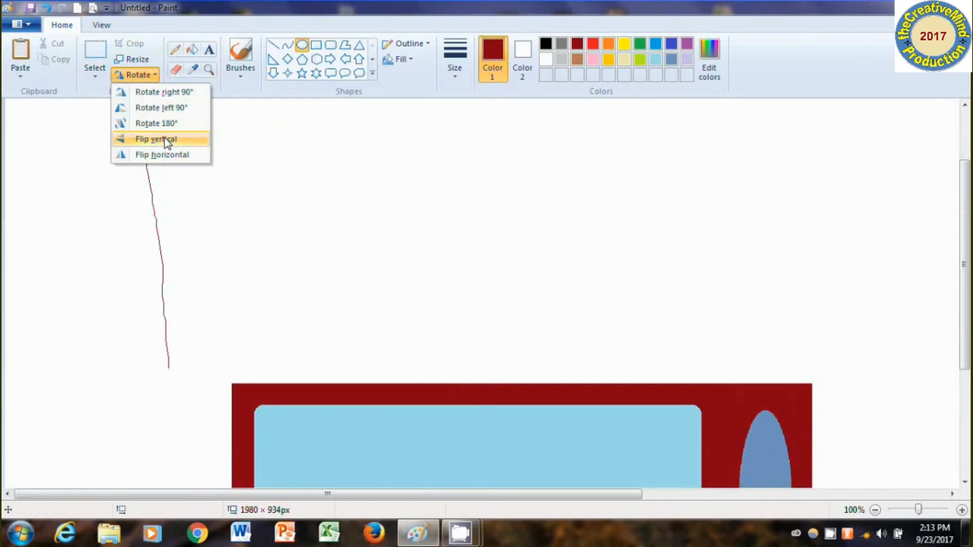
# Flip the whole picture vertically.
pyautogui.click(164, 138)
pyautogui.scroll(3, 602, 304)
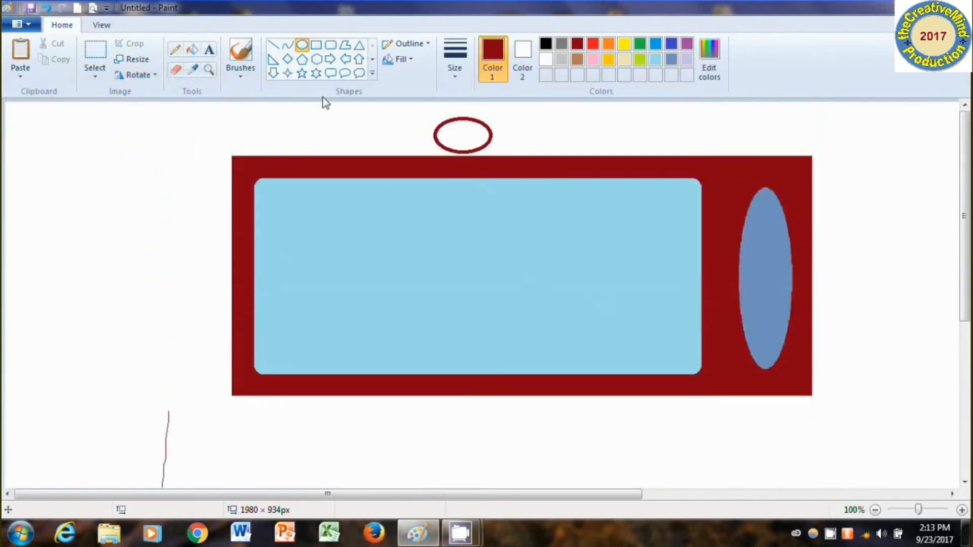
# Flip the whole picture horizontally and flip it back to its previous orientation.
pyautogui.click(134, 75)
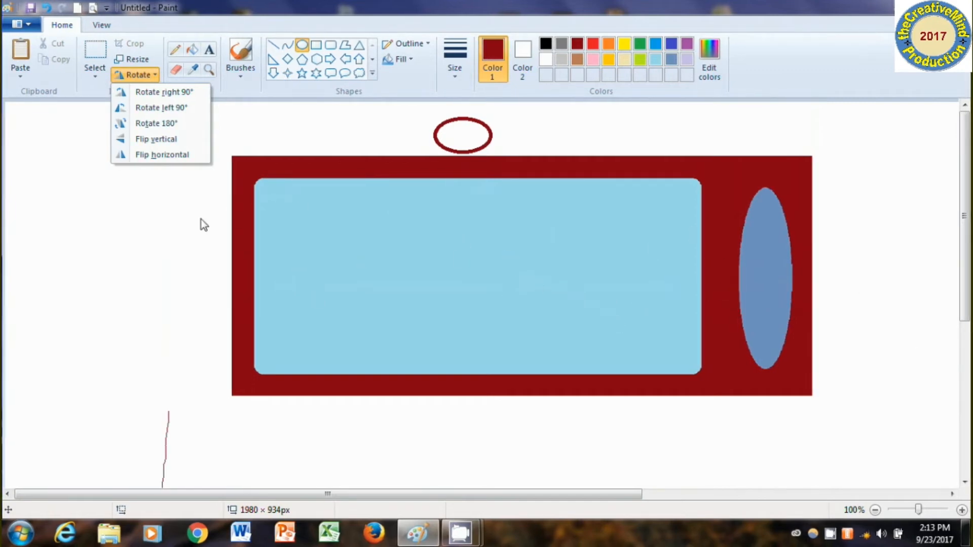
pyautogui.click(164, 155)
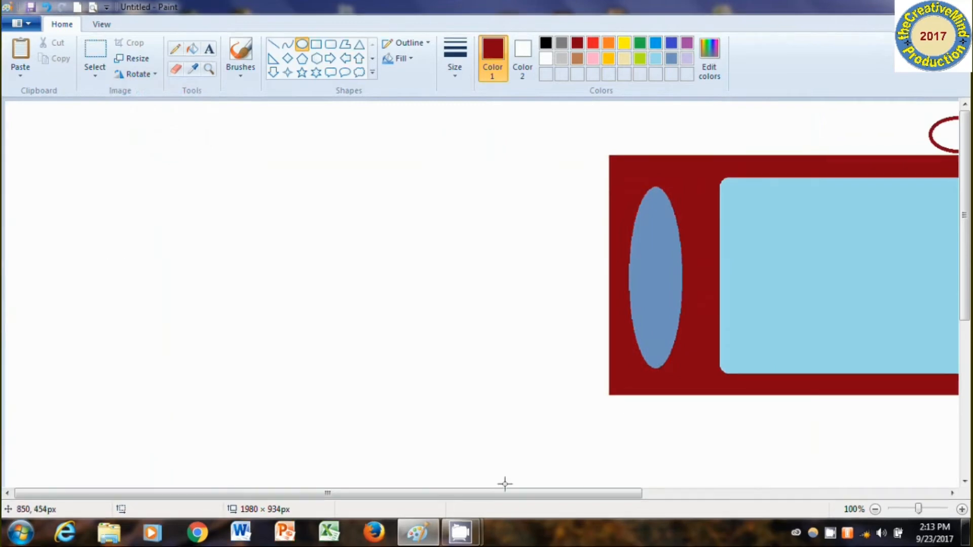
pyautogui.moveTo(415, 496); pyautogui.dragTo(647, 496)
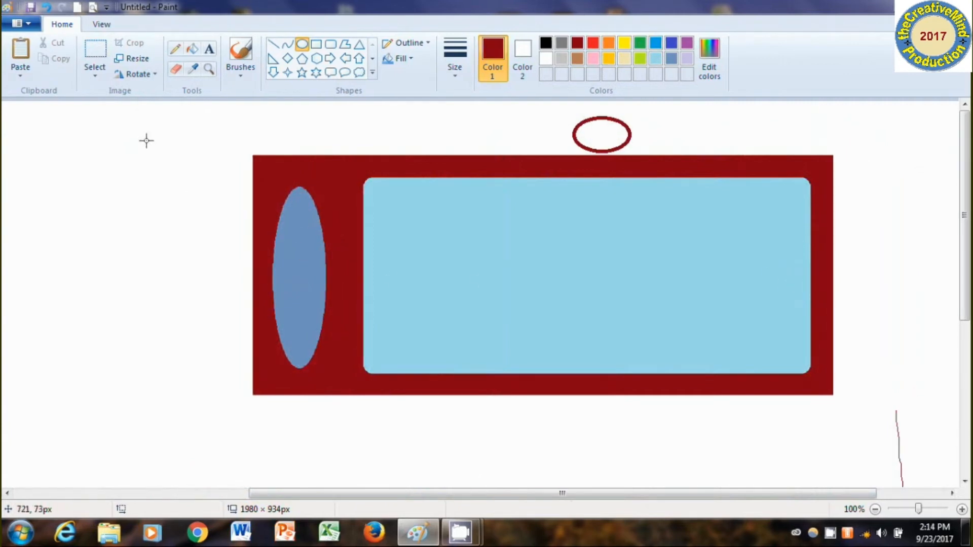
pyautogui.click(133, 75)
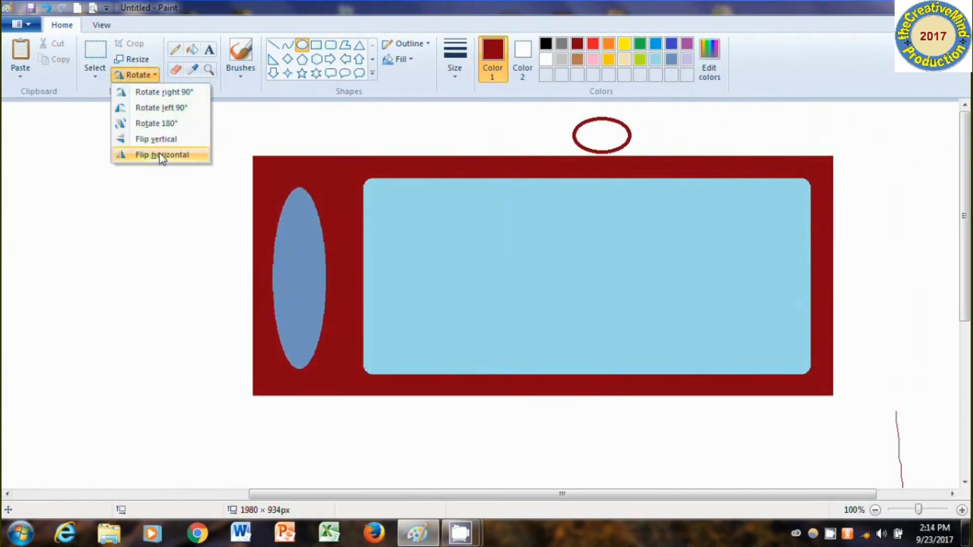
pyautogui.click(161, 155)
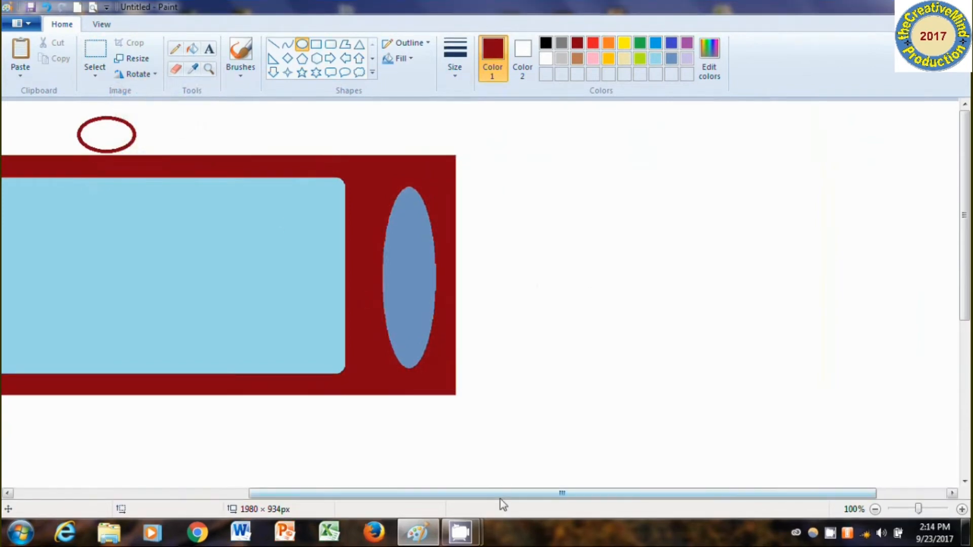
pyautogui.moveTo(501, 494); pyautogui.dragTo(308, 494)
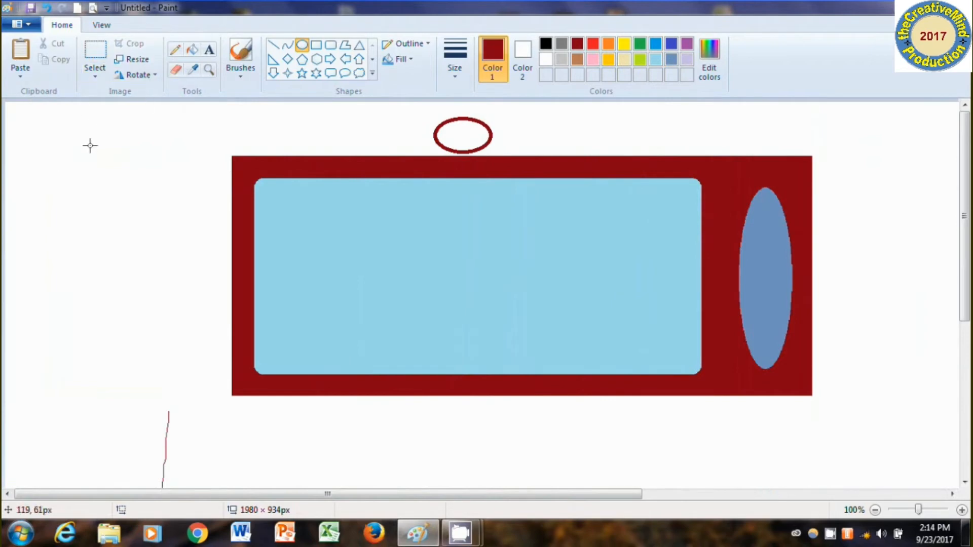
pyautogui.click(14, 78)
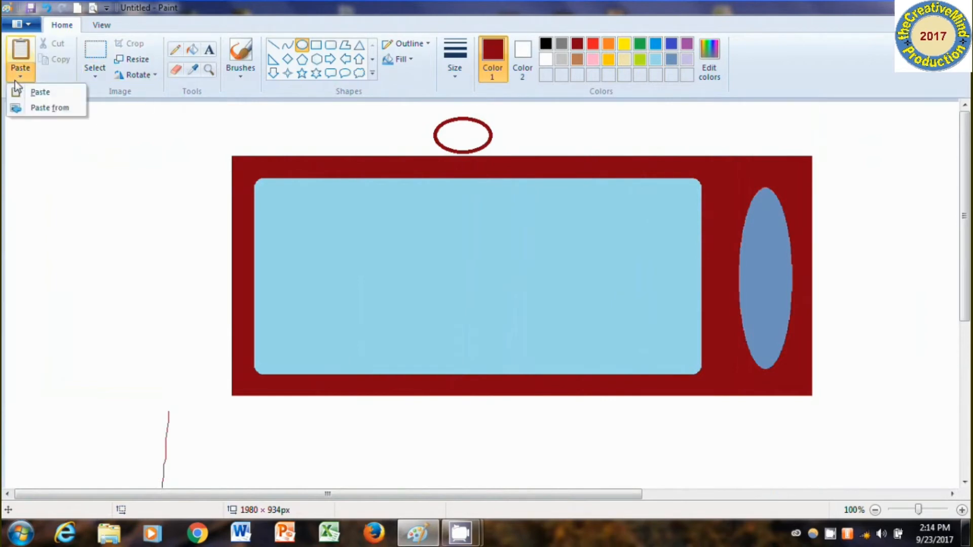
pyautogui.click(71, 232)
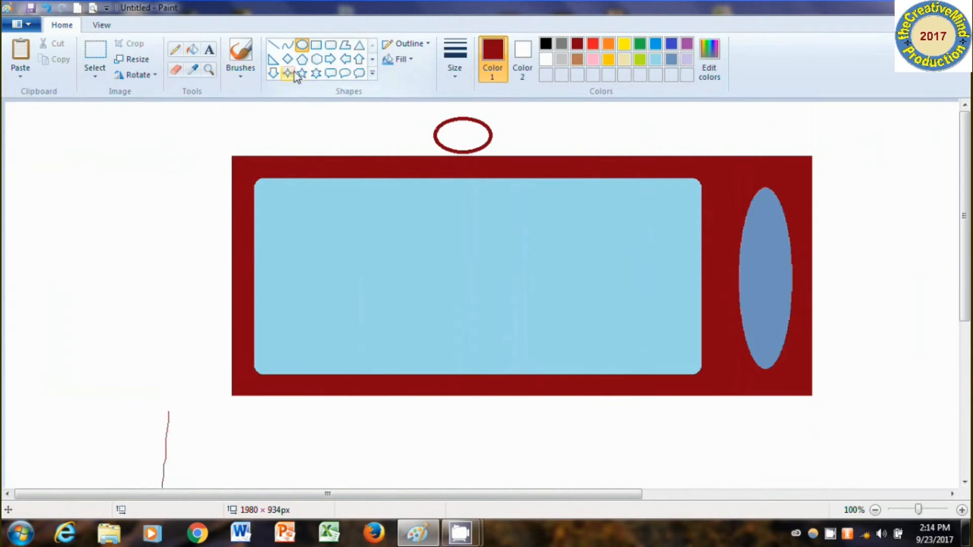
# Draw a pentagon about 108 × 155 px in the blank area beside the dark red frame and color its outline black.
pyautogui.click(302, 59)
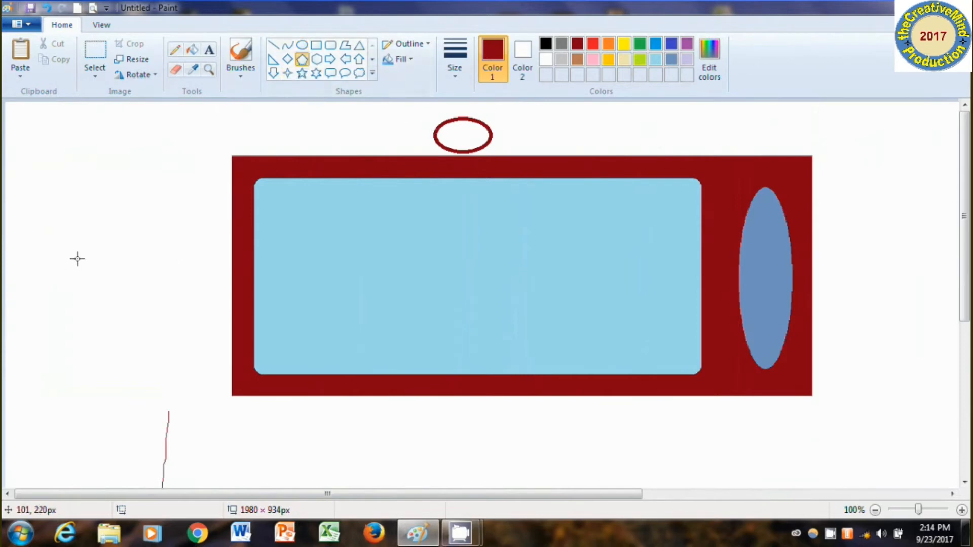
pyautogui.moveTo(77, 259); pyautogui.dragTo(153, 369)
pyautogui.click(547, 45)
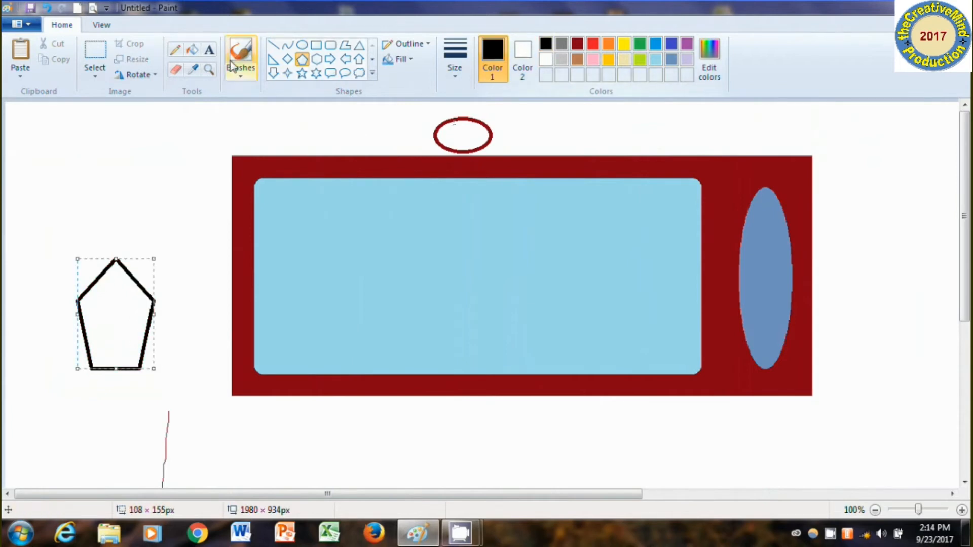
# Fill the black-outlined pentagon beside the dark red frame with gold.
pyautogui.click(193, 51)
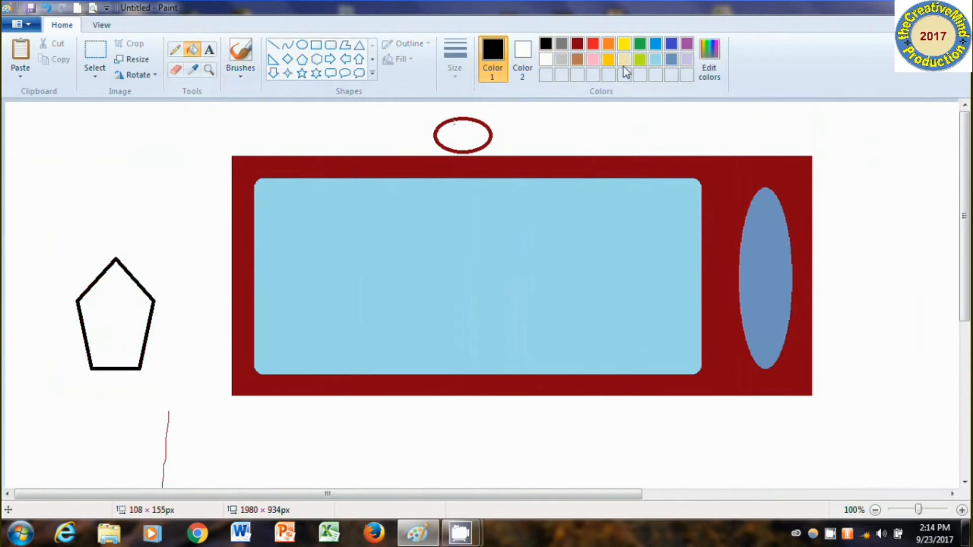
pyautogui.click(608, 60)
pyautogui.click(117, 320)
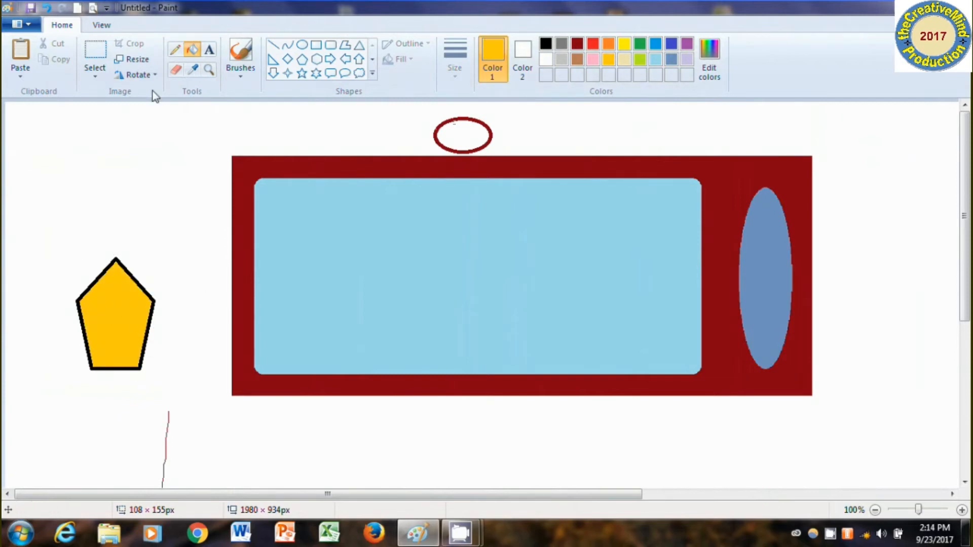
# Select an area of about 128 × 203 px around the pentagon with transparent selection enabled and move it into the light blue panel.
pyautogui.click(95, 49)
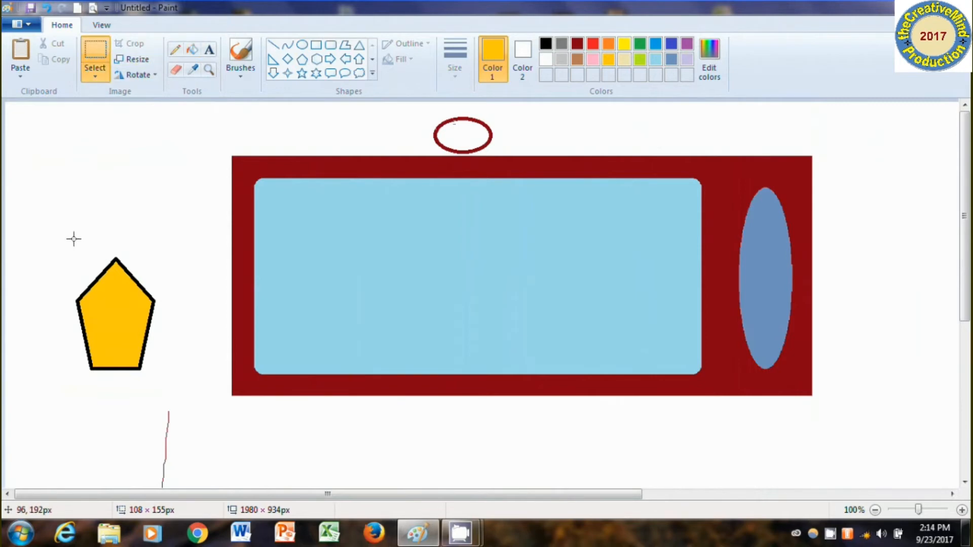
pyautogui.moveTo(74, 238); pyautogui.dragTo(165, 383)
pyautogui.click(94, 74)
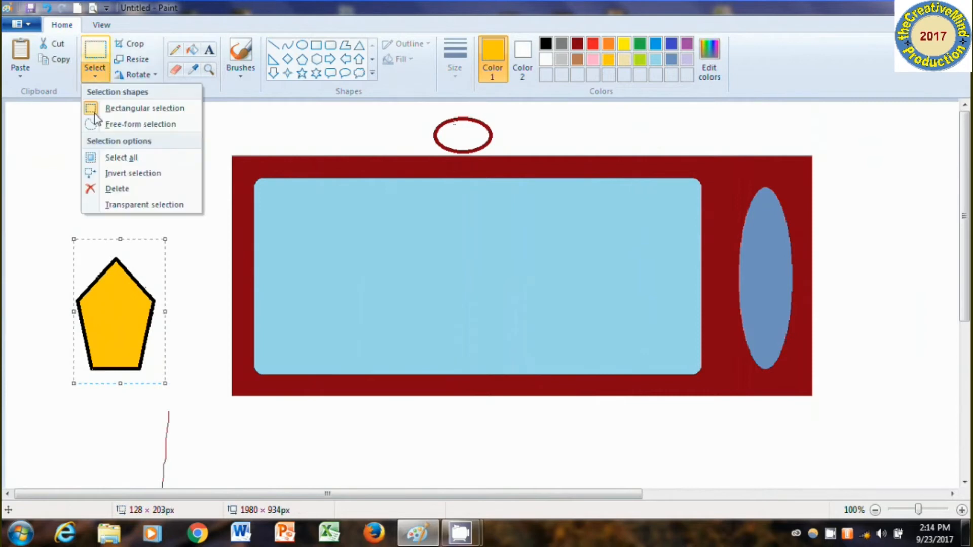
pyautogui.click(123, 209)
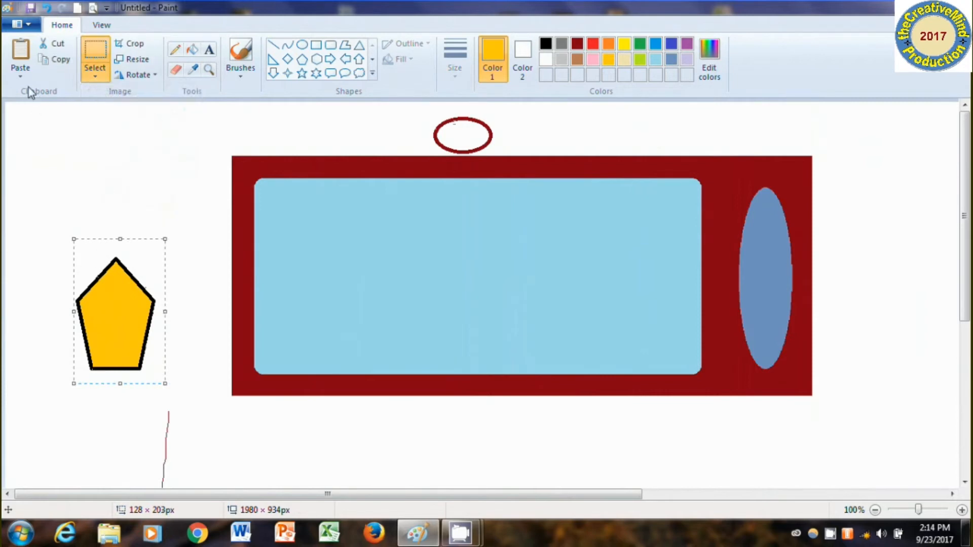
pyautogui.moveTo(115, 309); pyautogui.dragTo(460, 284)
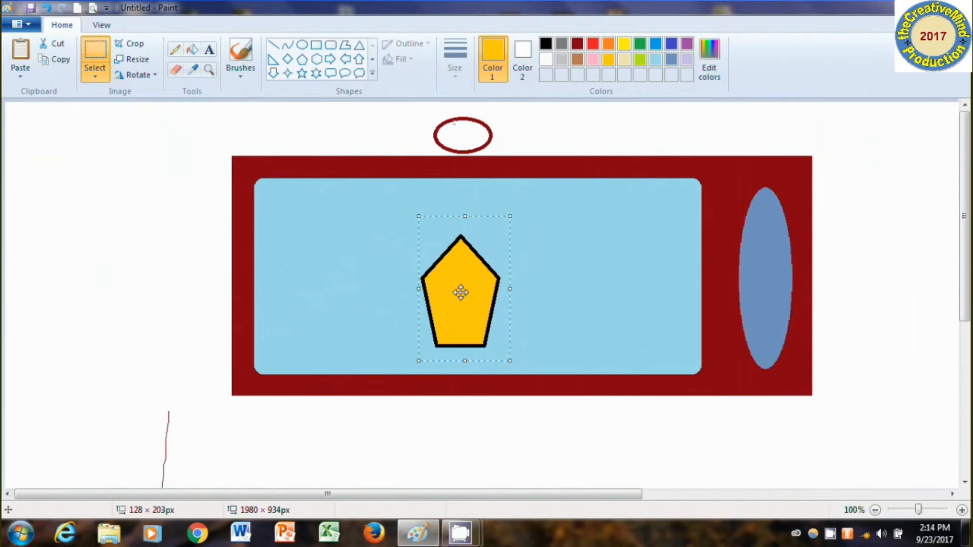
pyautogui.moveTo(461, 291); pyautogui.dragTo(477, 307)
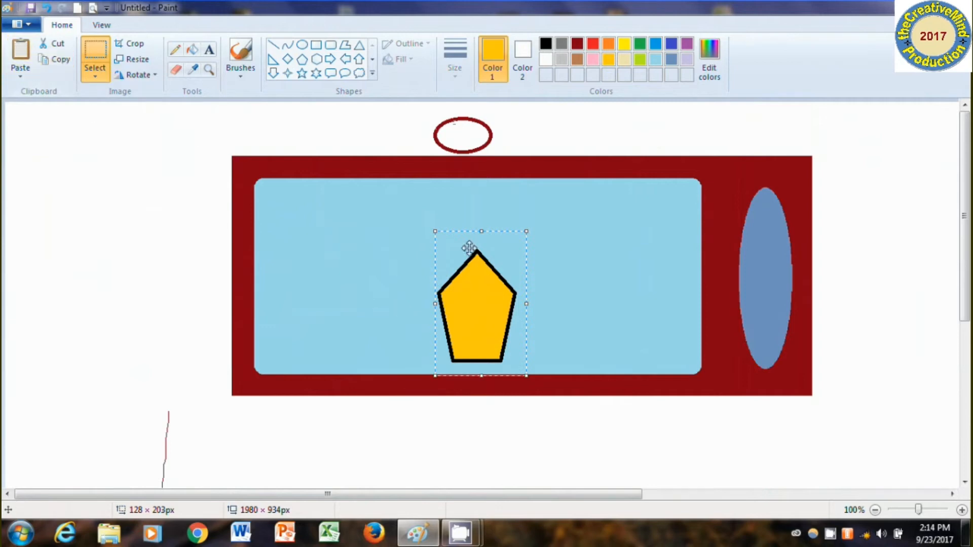
# Paste two more copies of the gold pentagon and stack them overlapping, each slightly higher than the previous one.
pyautogui.click(18, 76)
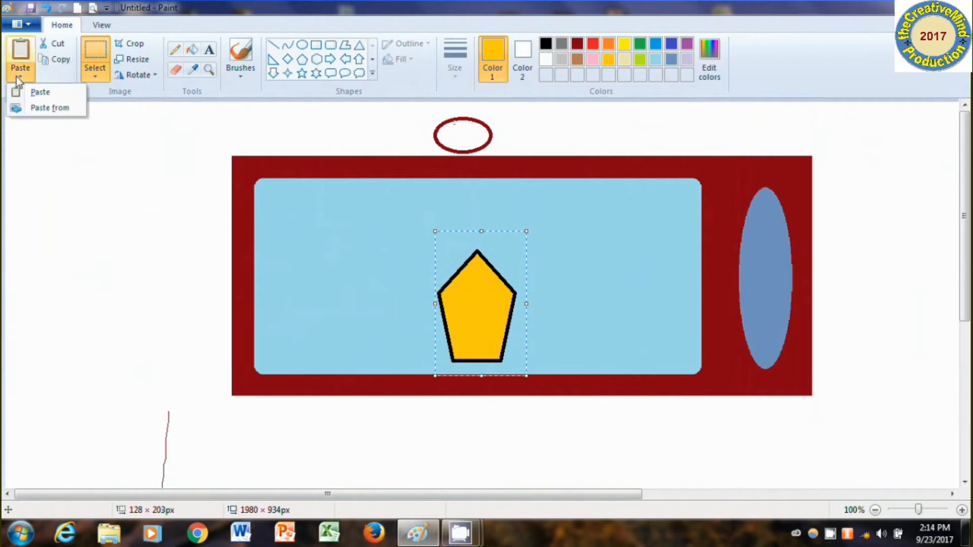
pyautogui.click(38, 93)
pyautogui.moveTo(49, 186); pyautogui.dragTo(471, 299)
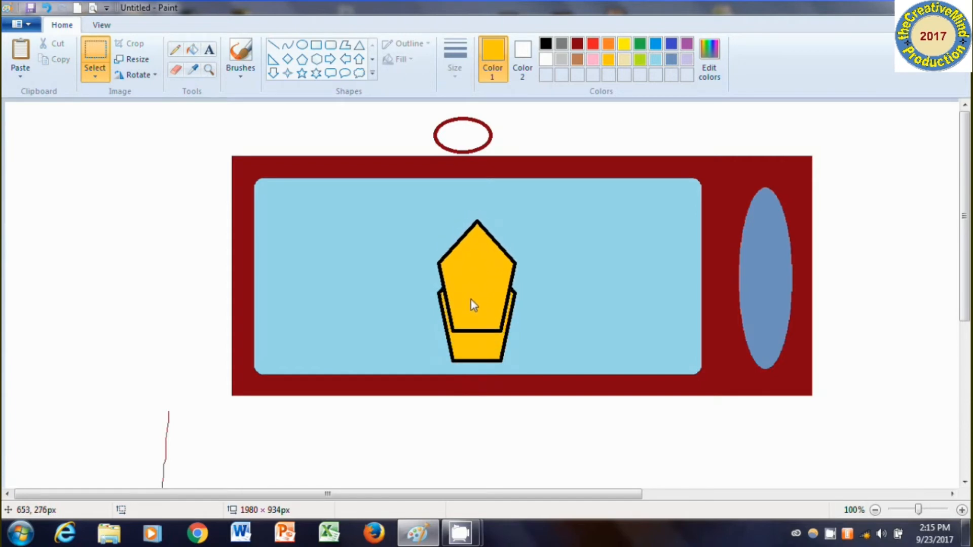
pyautogui.click(19, 75)
pyautogui.click(45, 97)
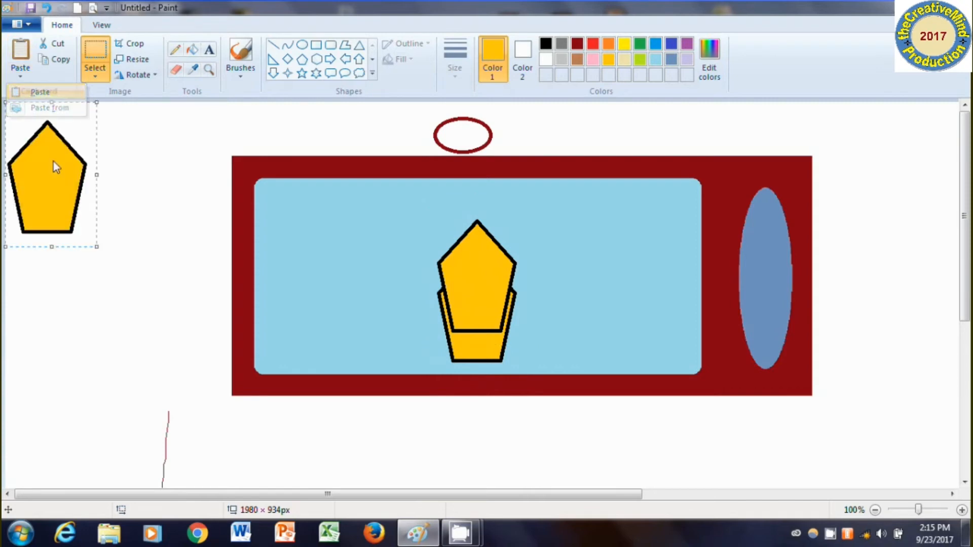
pyautogui.moveTo(71, 195); pyautogui.dragTo(481, 254)
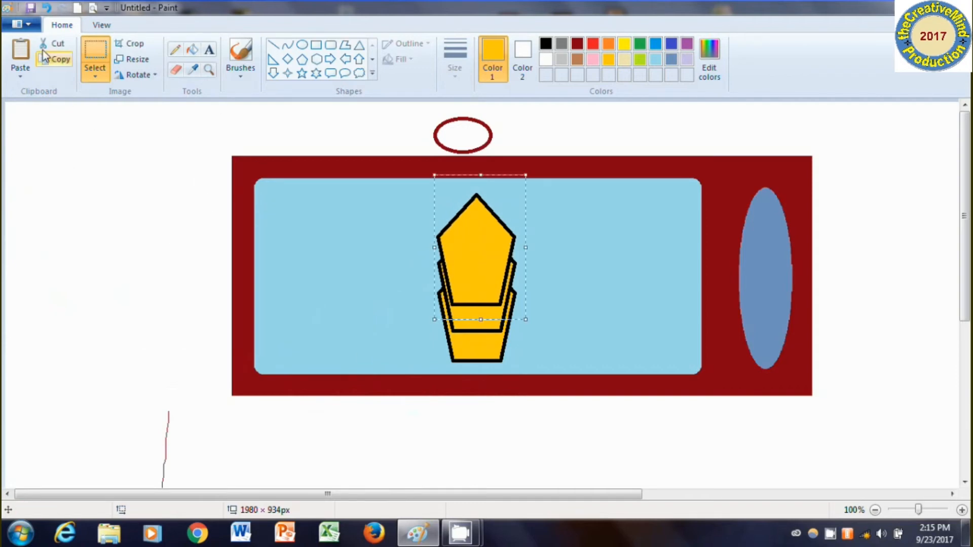
pyautogui.click(51, 319)
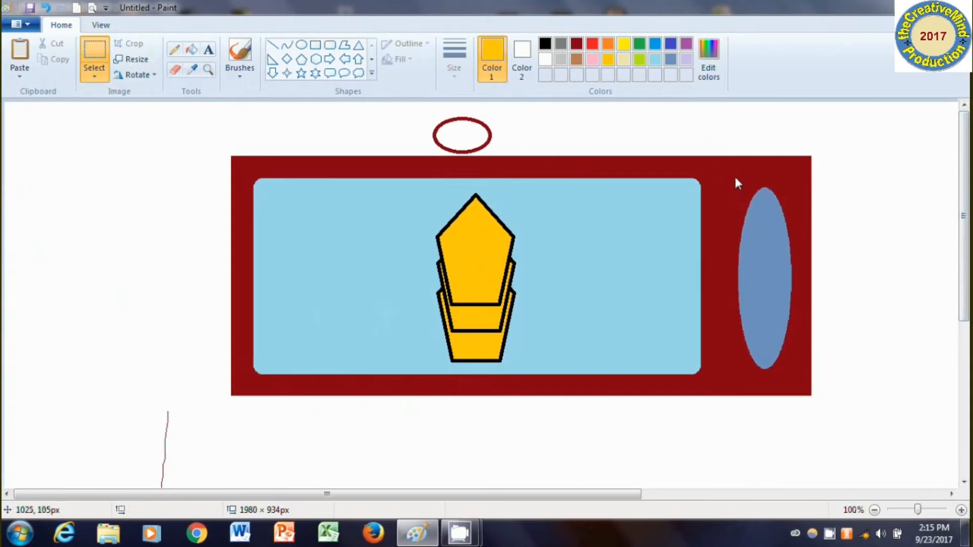
# Cut the blue ellipse with its dark red surround, about 85 × 276 px, and paste it back into the gap it left.
pyautogui.moveTo(734, 174); pyautogui.dragTo(794, 370)
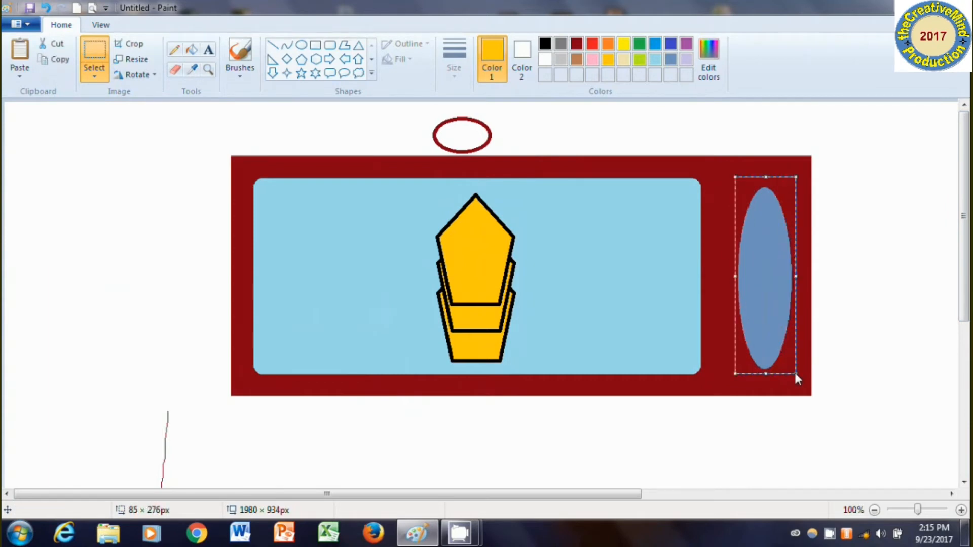
pyautogui.click(60, 46)
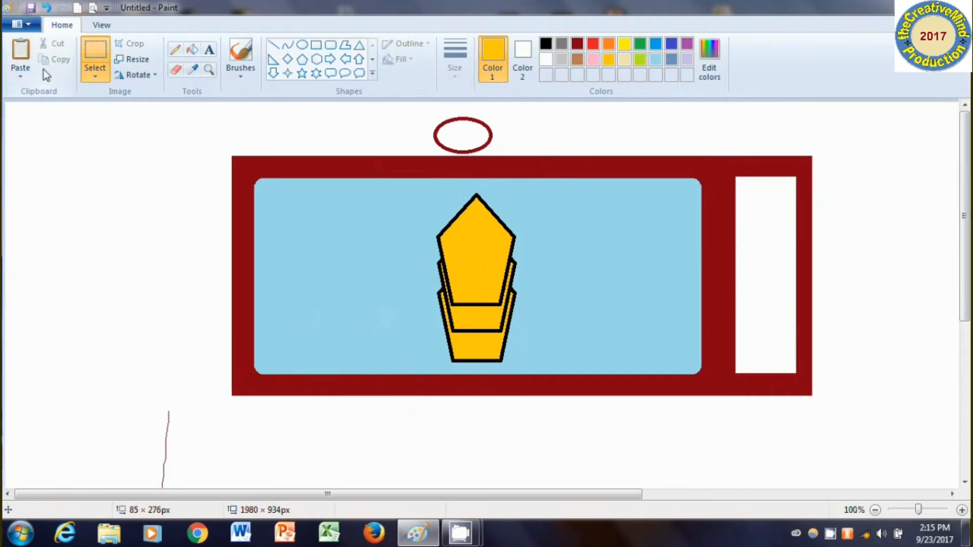
pyautogui.click(19, 79)
pyautogui.click(29, 93)
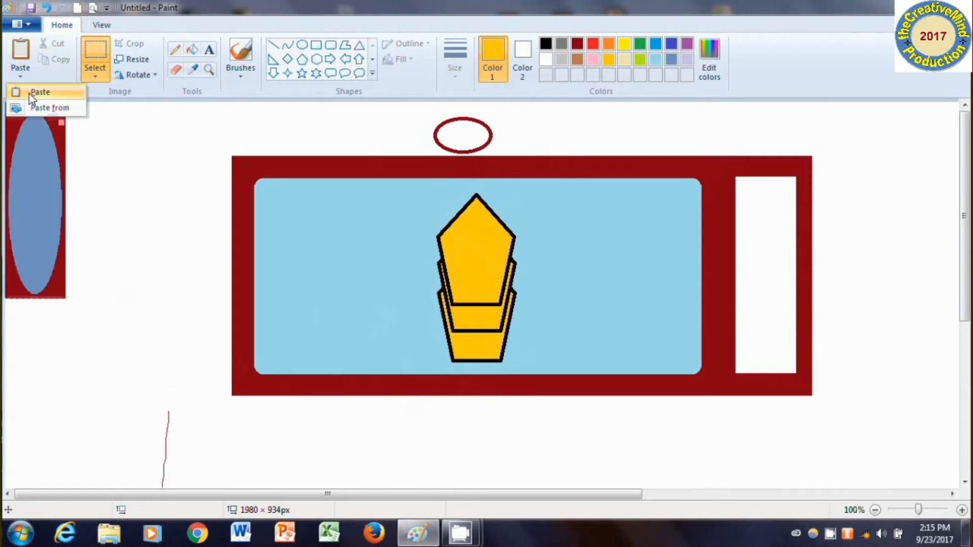
pyautogui.moveTo(41, 203); pyautogui.dragTo(770, 272)
pyautogui.click(937, 233)
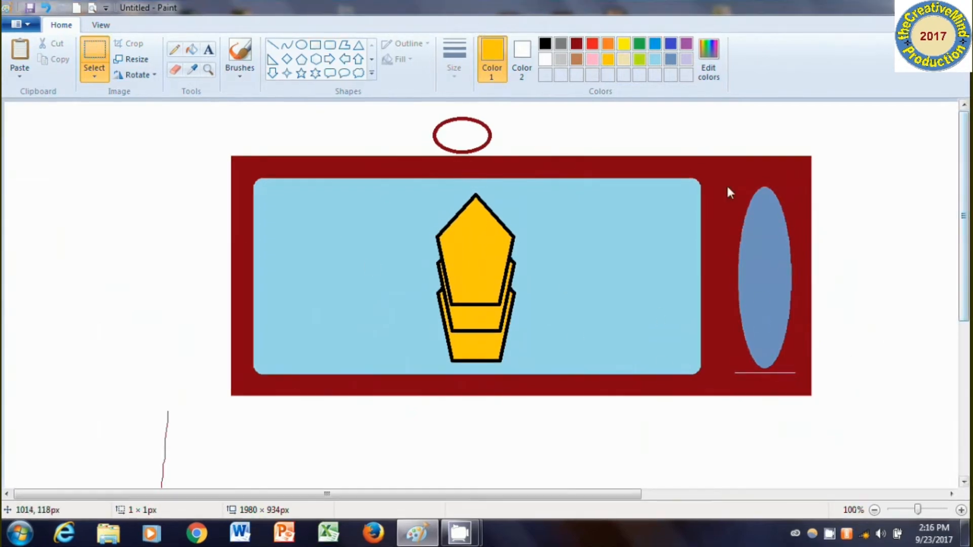
# Copy an area of about 92 × 292 px around the blue ellipse and paste it slightly lower to cover the thin white line.
pyautogui.moveTo(734, 172); pyautogui.dragTo(783, 304)
pyautogui.moveTo(798, 379); pyautogui.dragTo(800, 385)
pyautogui.click(60, 59)
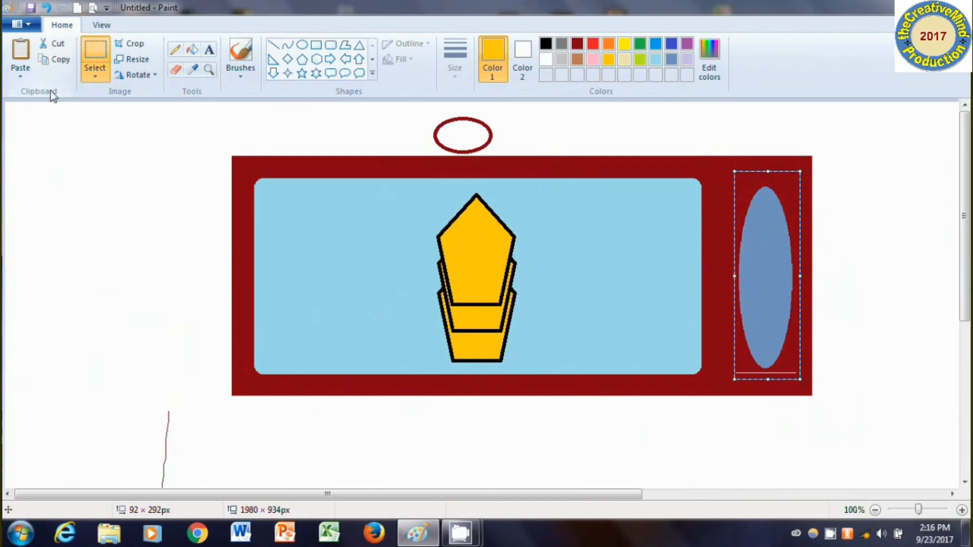
pyautogui.click(20, 74)
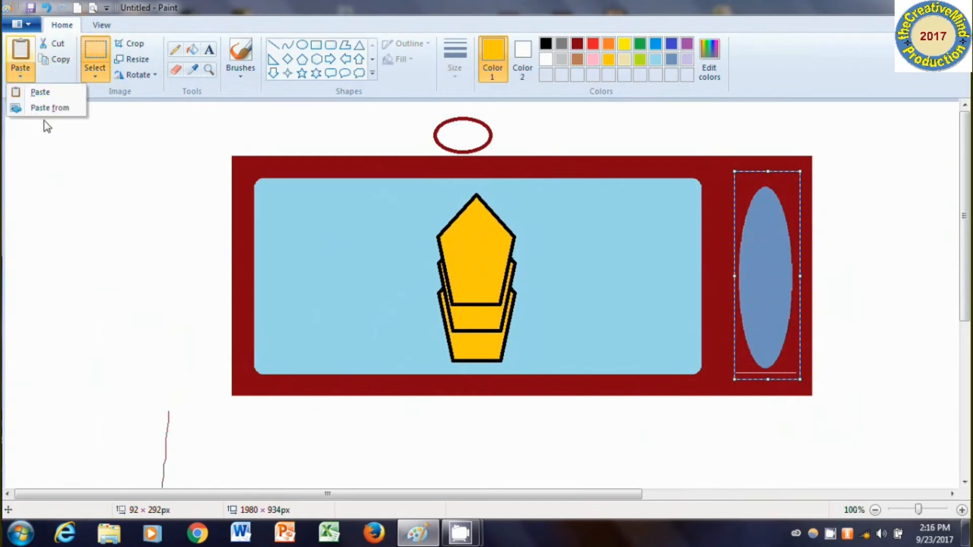
pyautogui.click(32, 97)
pyautogui.moveTo(32, 199); pyautogui.dragTo(759, 275)
pyautogui.click(902, 349)
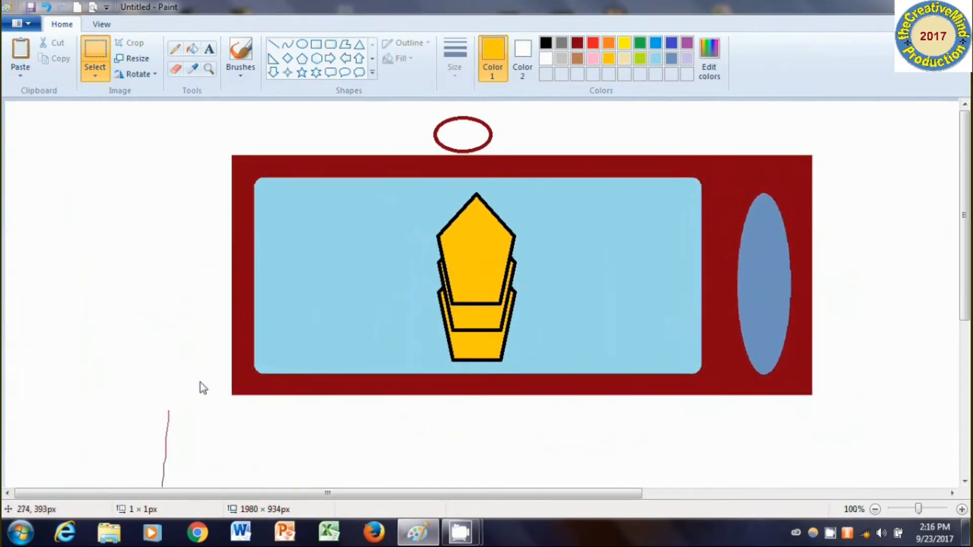
# Paste picture 007 from the 2013-12-14 folder of the Pictures library into the drawing.
pyautogui.click(16, 77)
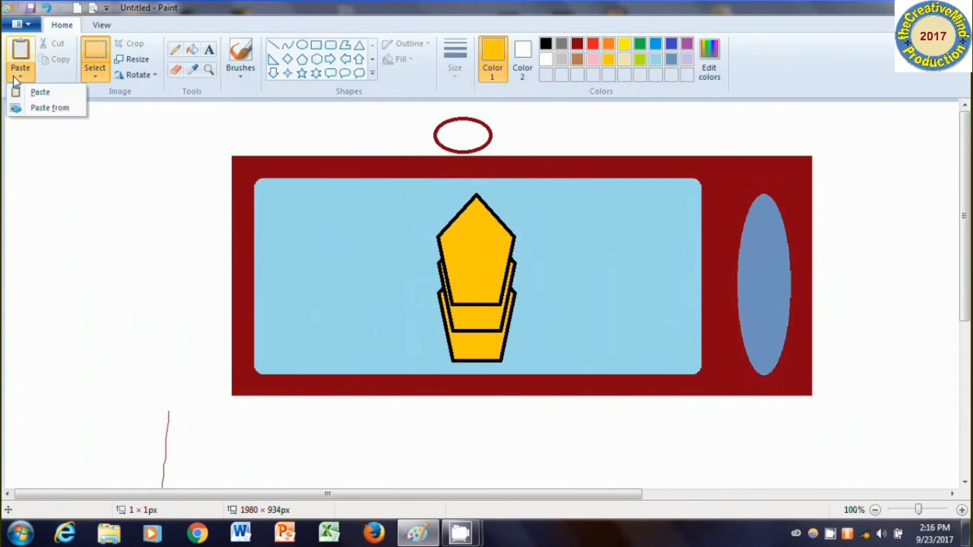
pyautogui.click(48, 109)
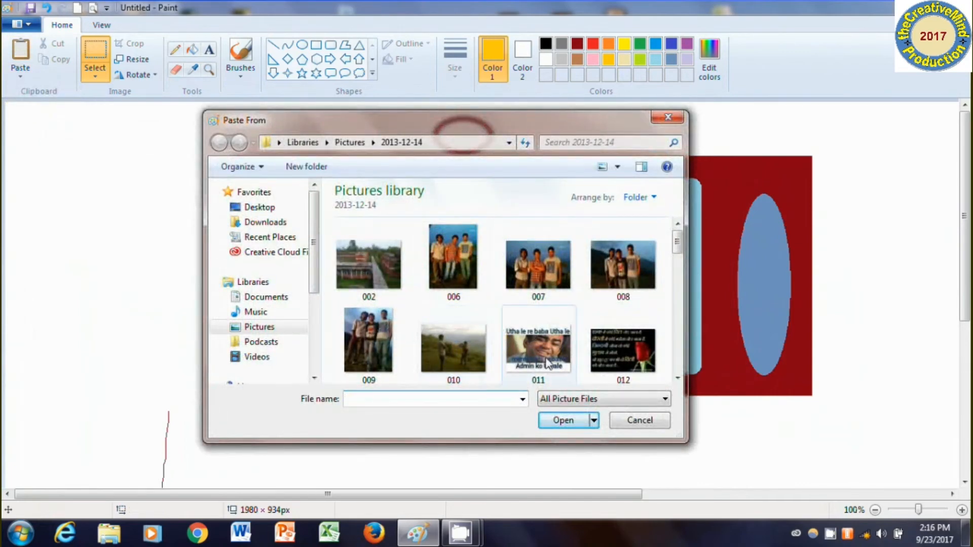
pyautogui.click(533, 261)
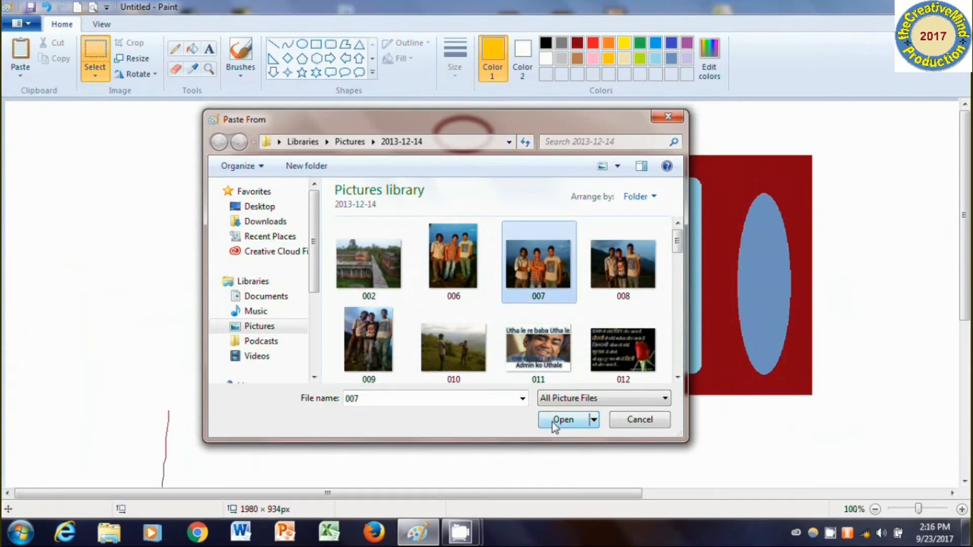
pyautogui.click(555, 422)
# Try to enlarge a 313 × 354 px selection around the head of the man in the beige T-shirt to about 318 × 413 px, and undo it.
pyautogui.scroll(-8, 755, 311)
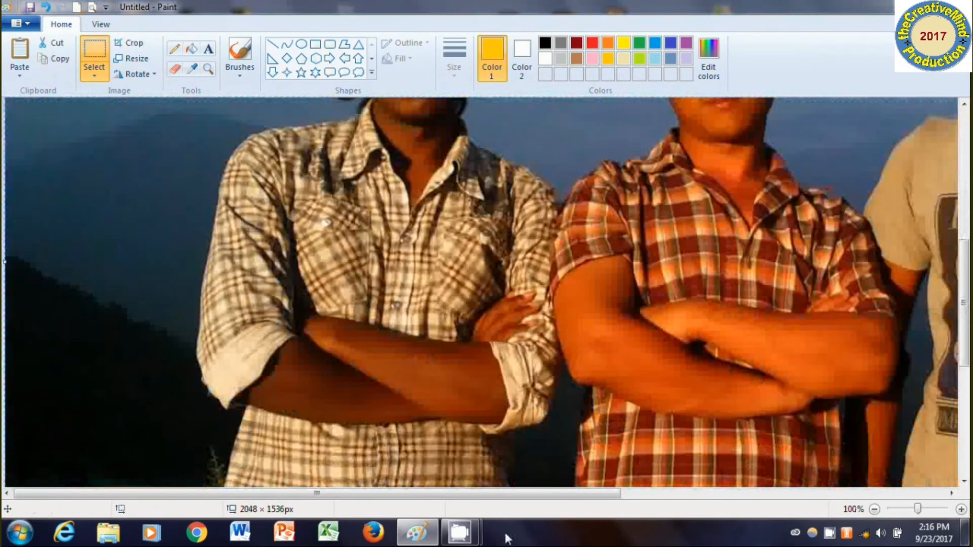
pyautogui.moveTo(496, 495); pyautogui.dragTo(819, 494)
pyautogui.scroll(8, 722, 385)
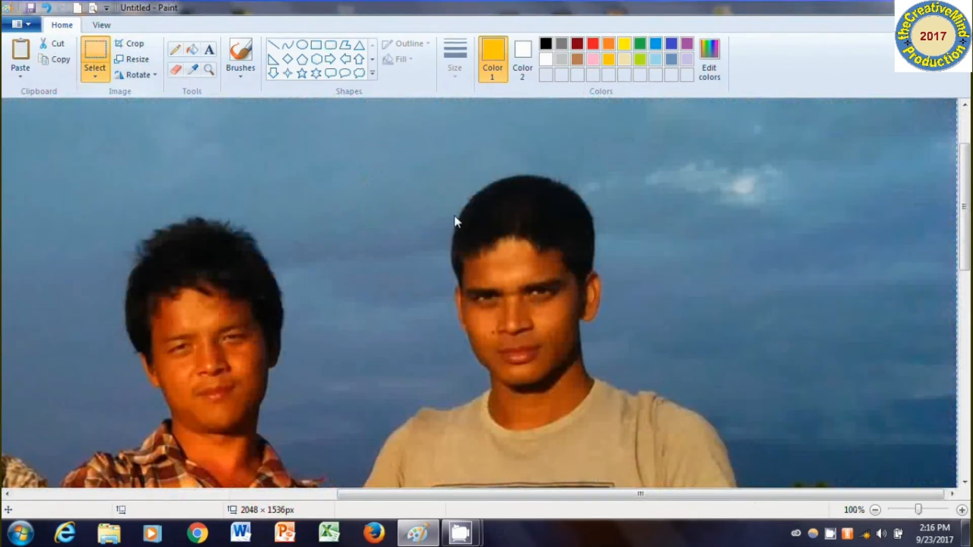
pyautogui.scroll(2, 415, 253)
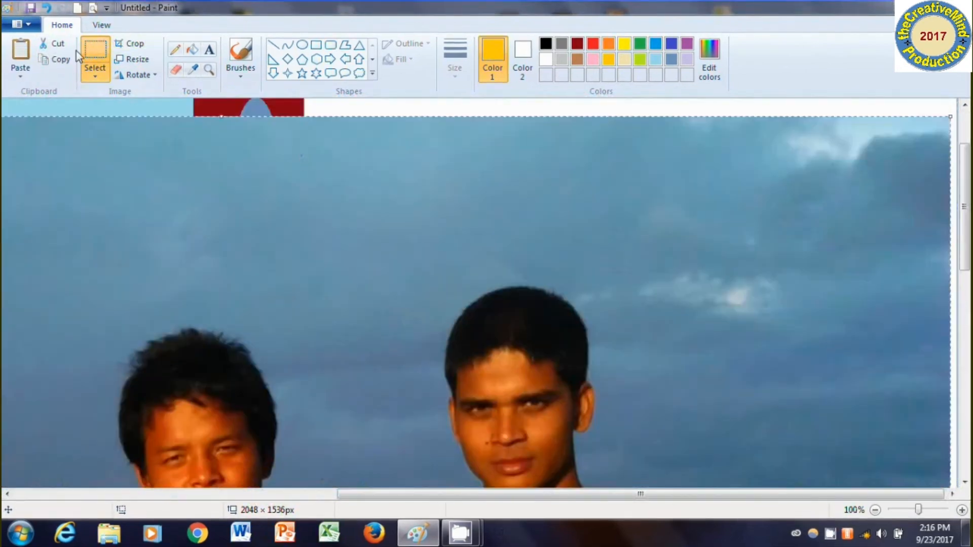
pyautogui.click(93, 53)
pyautogui.moveTo(411, 249); pyautogui.dragTo(633, 495)
pyautogui.scroll(-2, 707, 380)
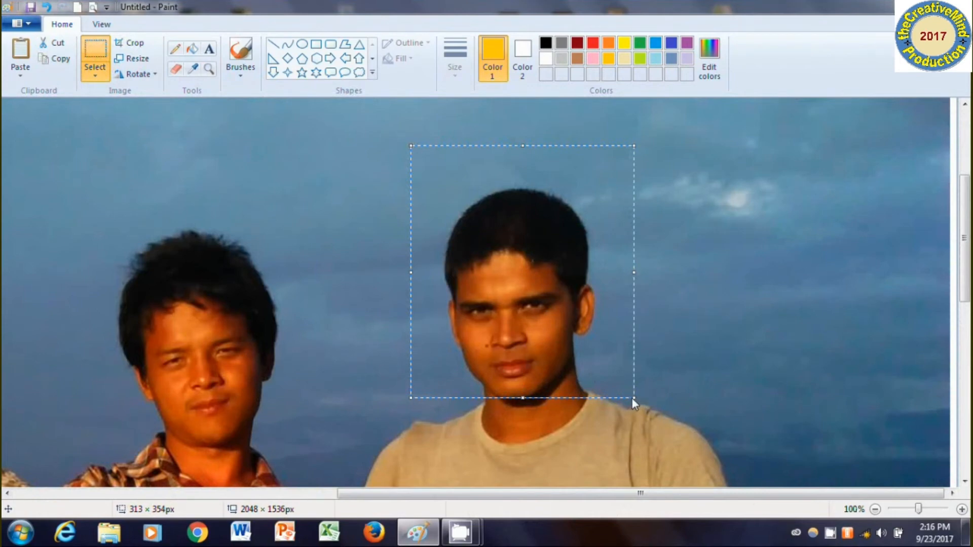
pyautogui.moveTo(635, 401); pyautogui.dragTo(637, 440)
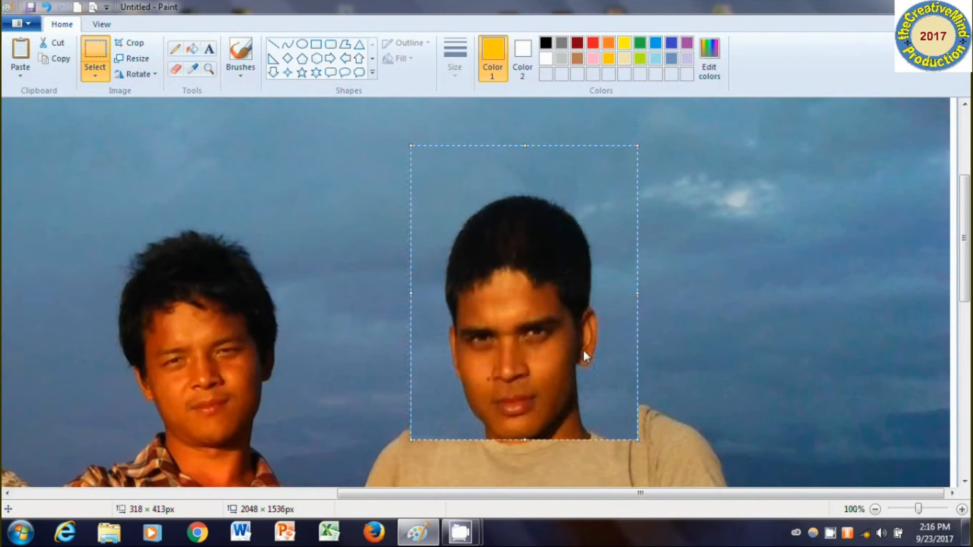
pyautogui.hotkey('ctrl', 'z')
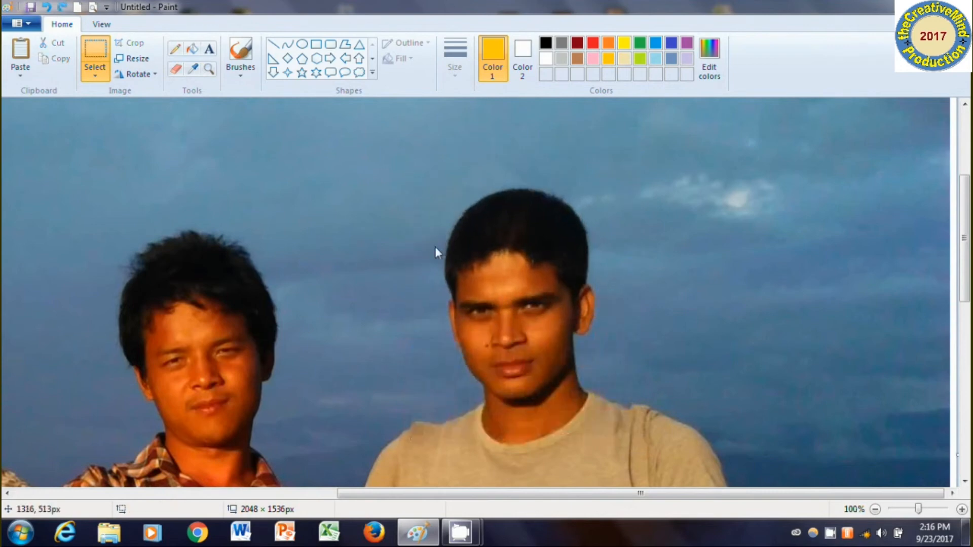
# Select an area of about 376 × 382 px around the head of the man in the beige T-shirt and copy it.
pyautogui.moveTo(377, 164); pyautogui.dragTo(613, 379)
pyautogui.moveTo(633, 417); pyautogui.dragTo(643, 430)
pyautogui.rightClick(470, 222)
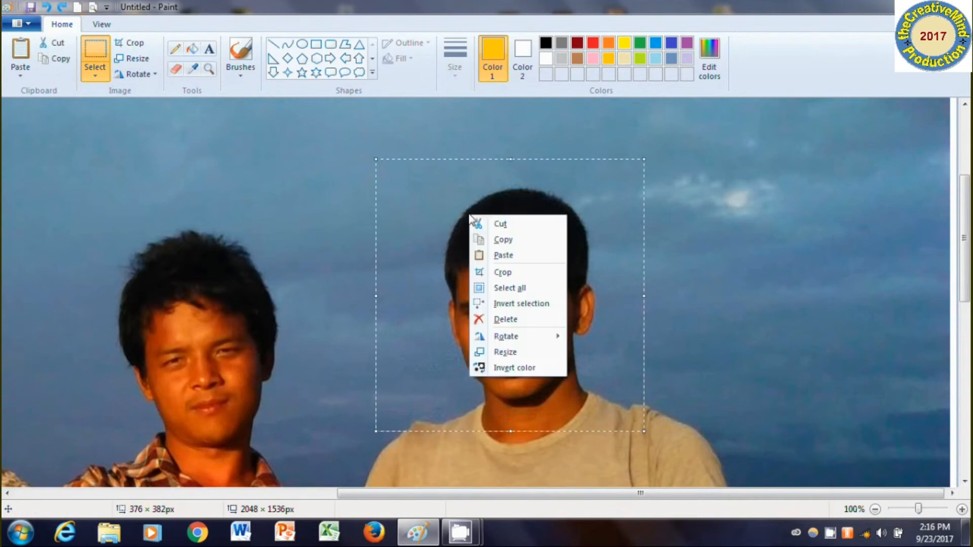
pyautogui.click(509, 240)
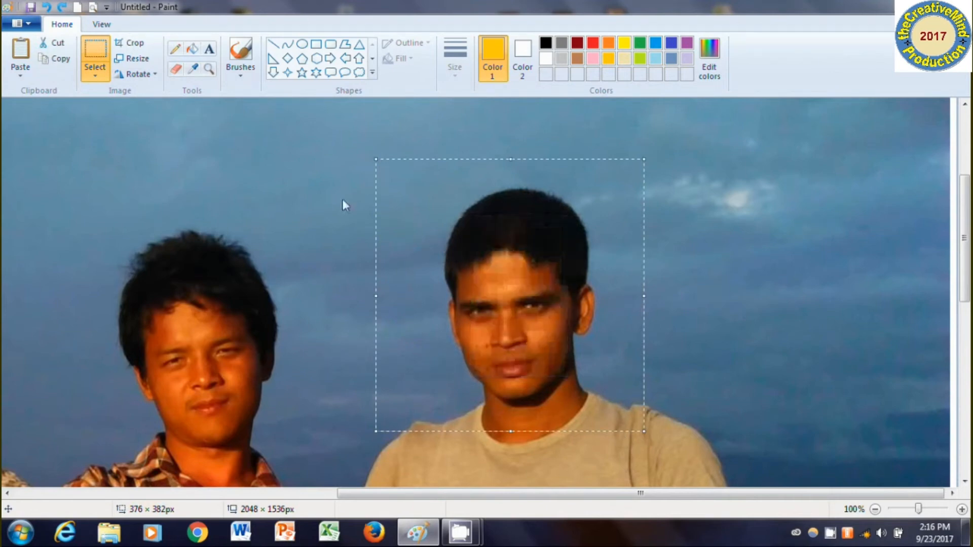
# Undo the pasting of the photo and return to the dark red frame drawing.
pyautogui.click(63, 169)
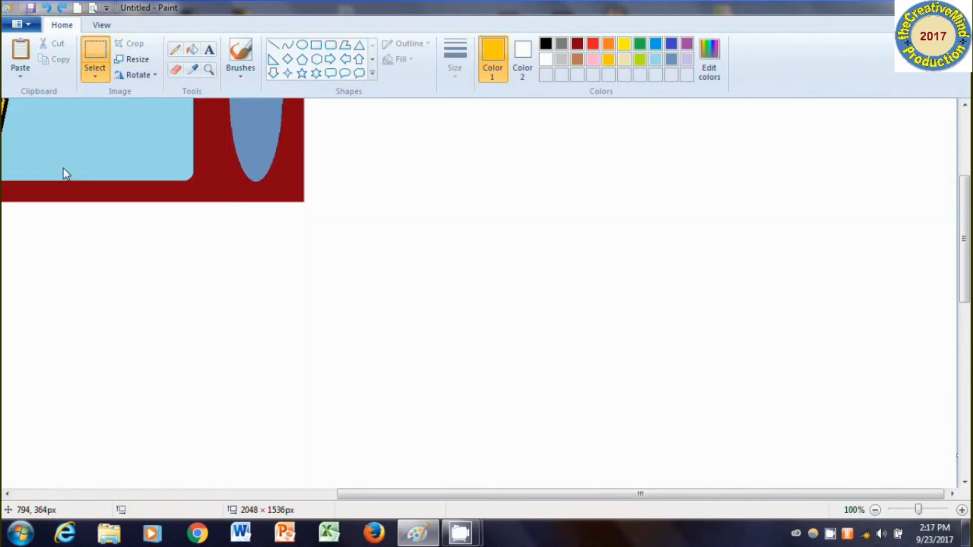
pyautogui.scroll(3, 62, 169)
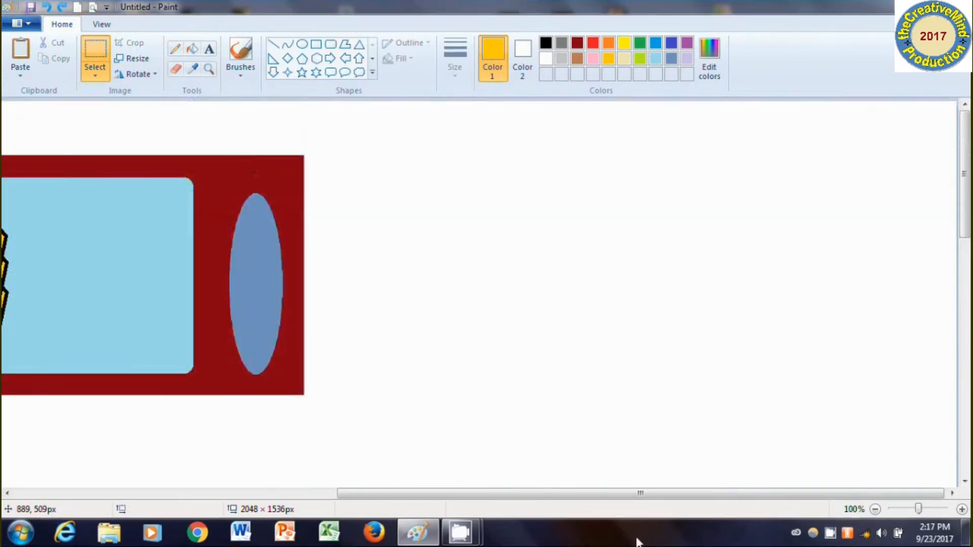
pyautogui.moveTo(616, 494)
pyautogui.mouseDown()
pyautogui.moveTo(501, 516)
pyautogui.moveTo(293, 510)
pyautogui.mouseUp()
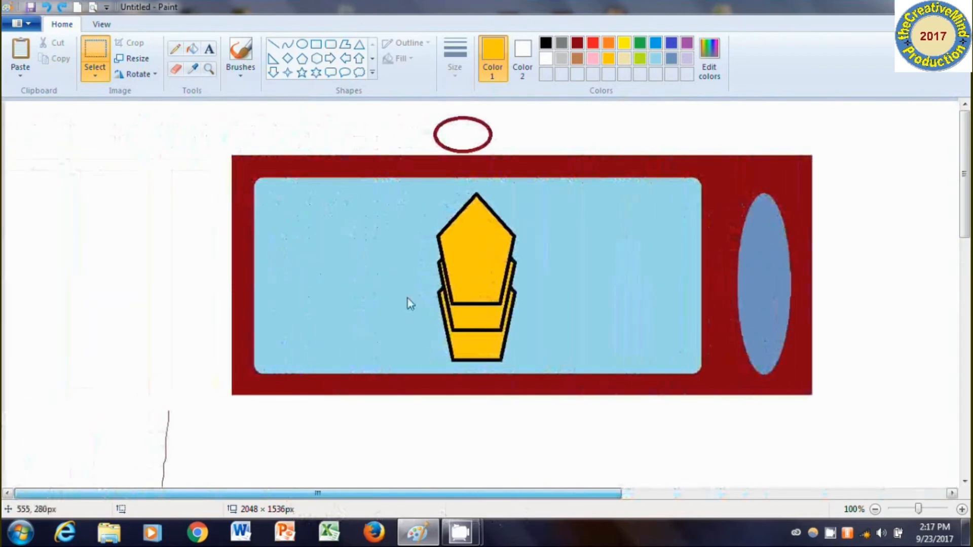
# Paste the copied head picture into the drawing and move it over the dark red frame's left edge.
pyautogui.rightClick(18, 128)
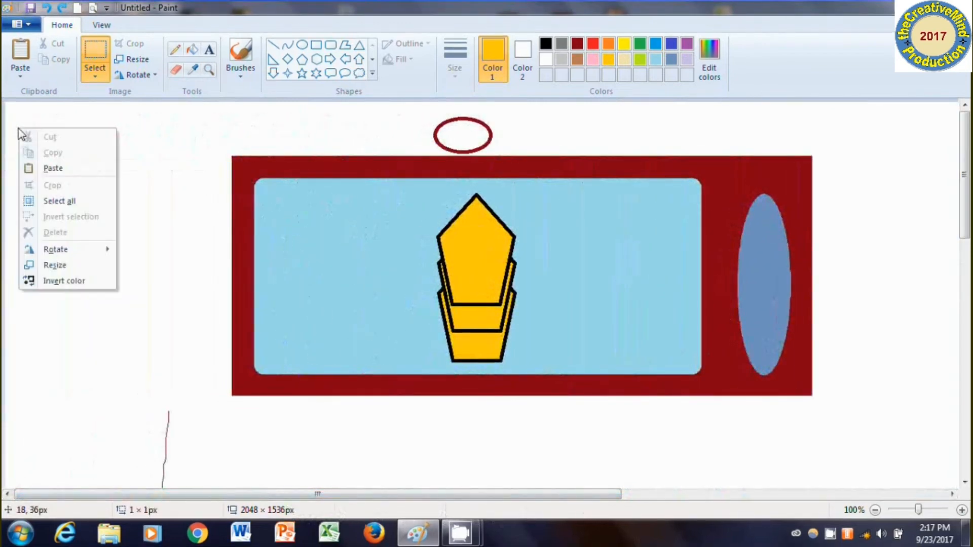
pyautogui.click(16, 69)
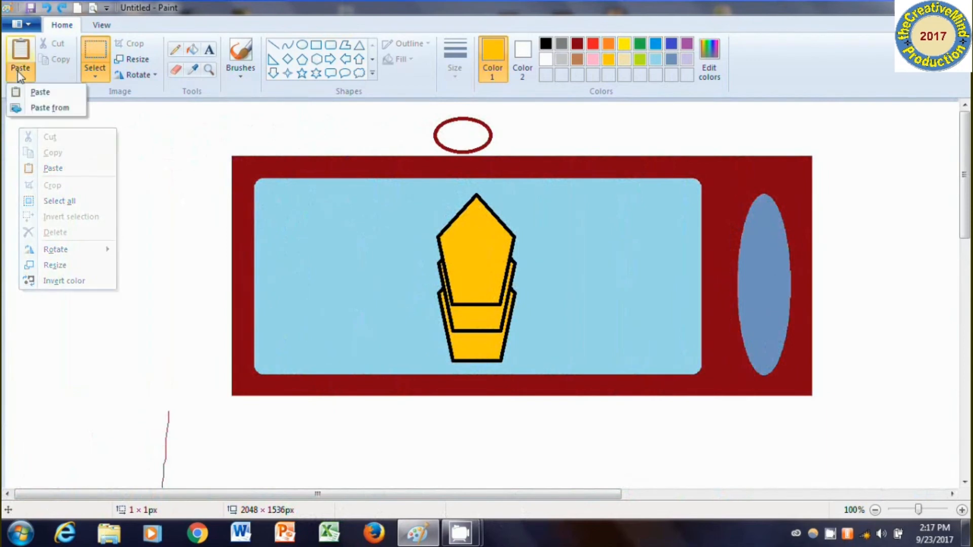
pyautogui.click(52, 92)
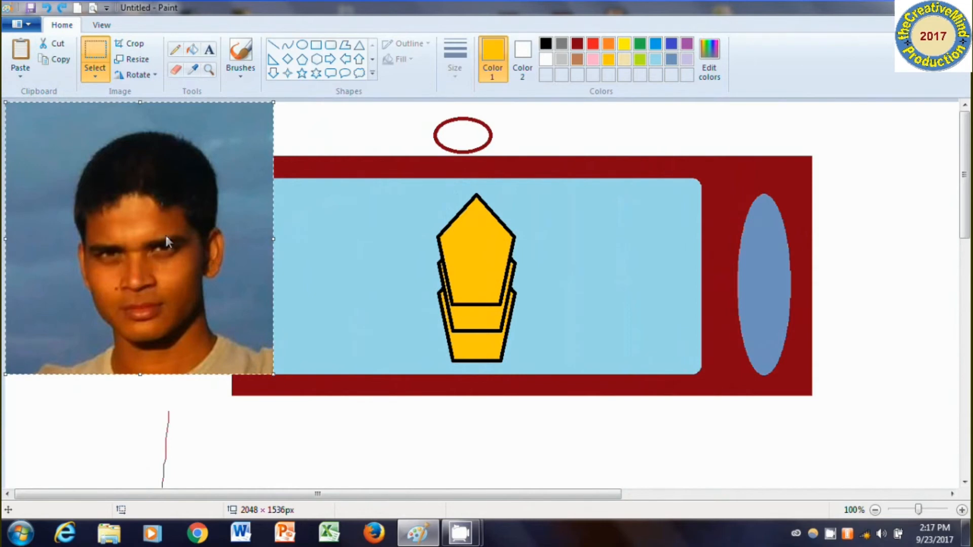
pyautogui.moveTo(161, 223); pyautogui.dragTo(269, 273)
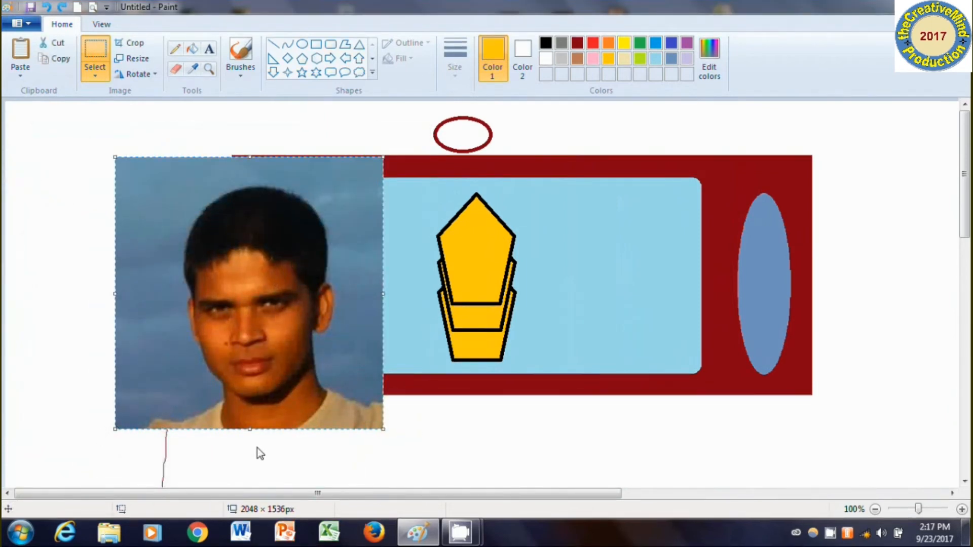
# Shrink the pasted head picture to about 175 × 164 px and place it in the light blue area, left of the orange pentagons.
pyautogui.moveTo(250, 431); pyautogui.dragTo(252, 346)
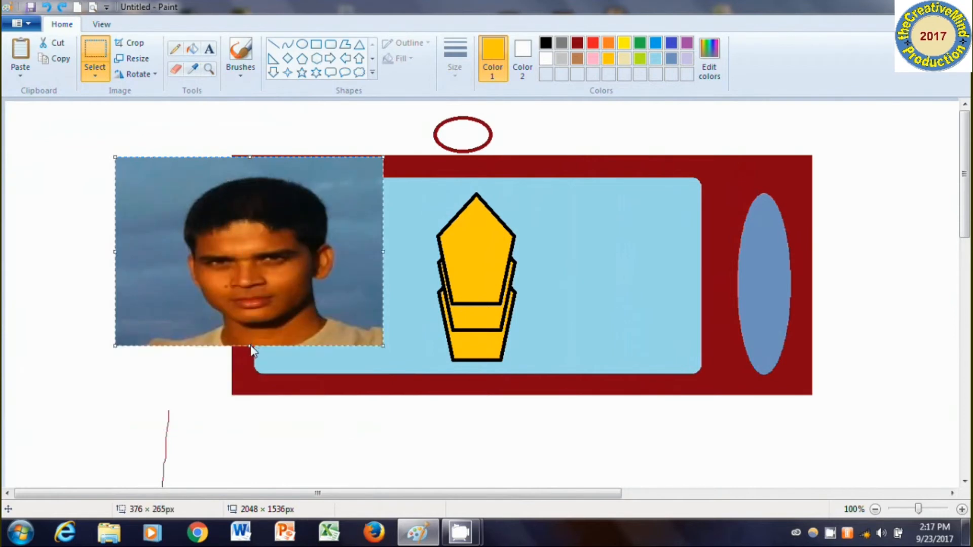
pyautogui.moveTo(384, 251); pyautogui.dragTo(301, 253)
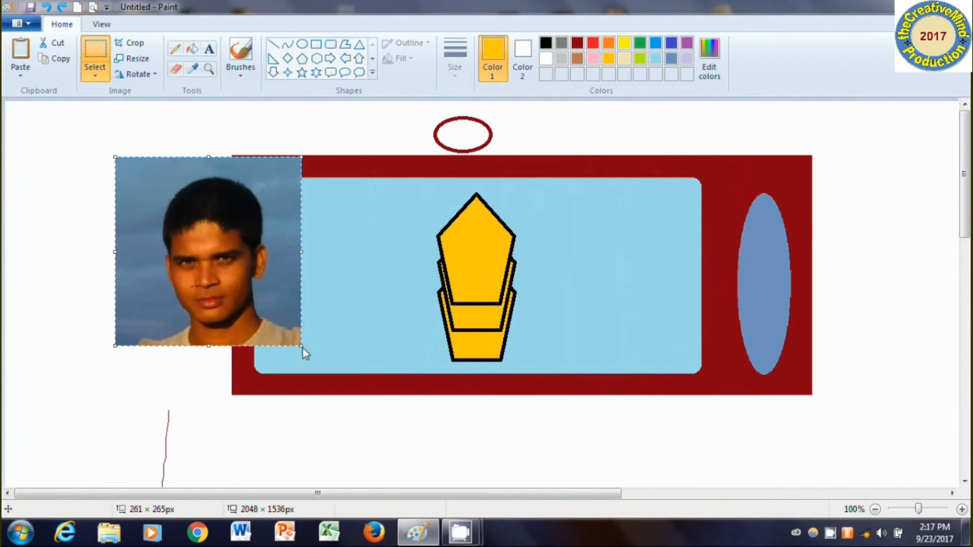
pyautogui.moveTo(301, 348); pyautogui.dragTo(239, 274)
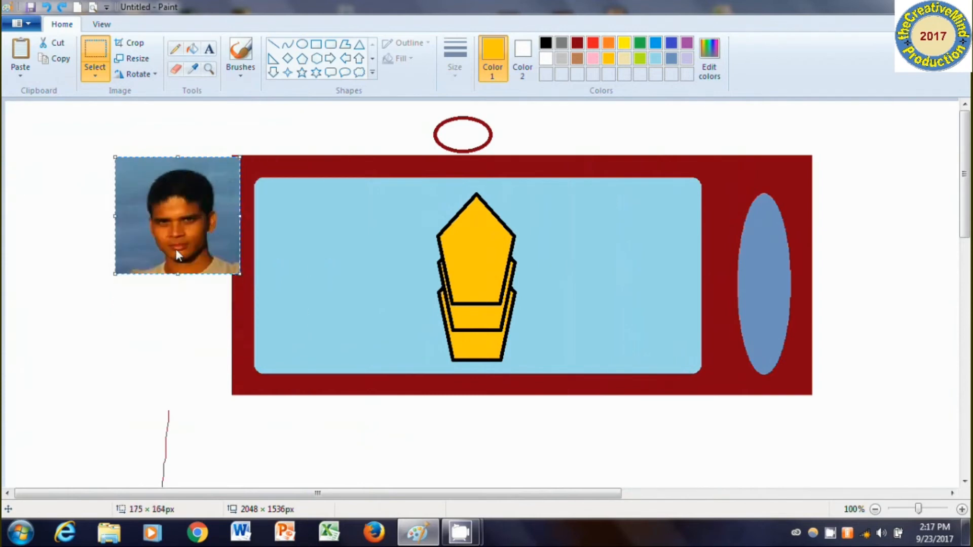
pyautogui.moveTo(176, 239); pyautogui.dragTo(348, 291)
pyautogui.click(165, 338)
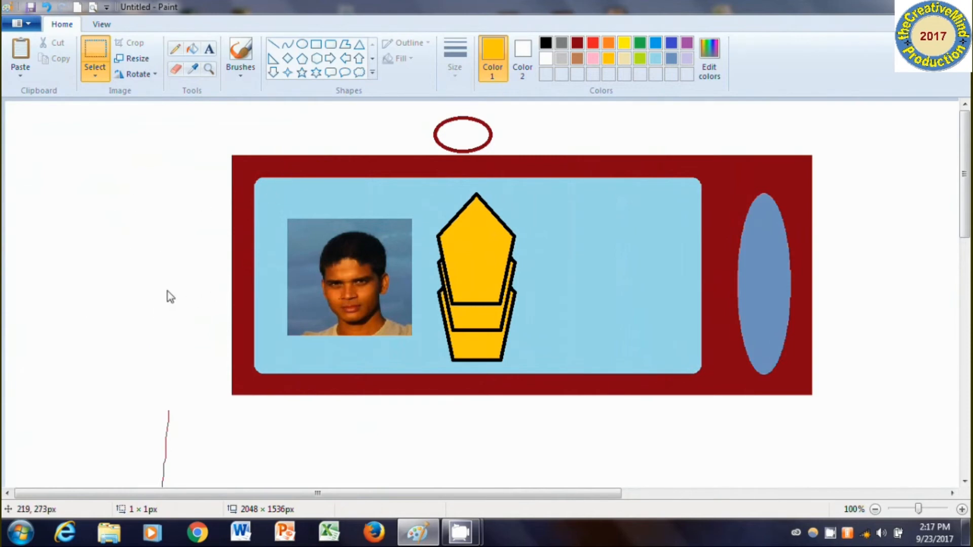
# Show the rulers, select areas of about 127 × 220 px beside the frame and 929 × 456 px around it, and hide the rulers.
pyautogui.click(102, 25)
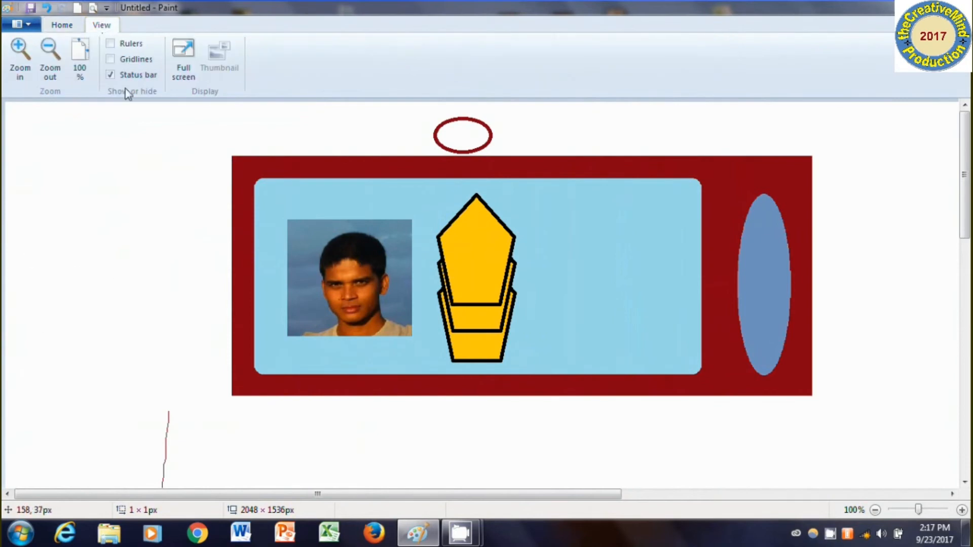
pyautogui.click(110, 46)
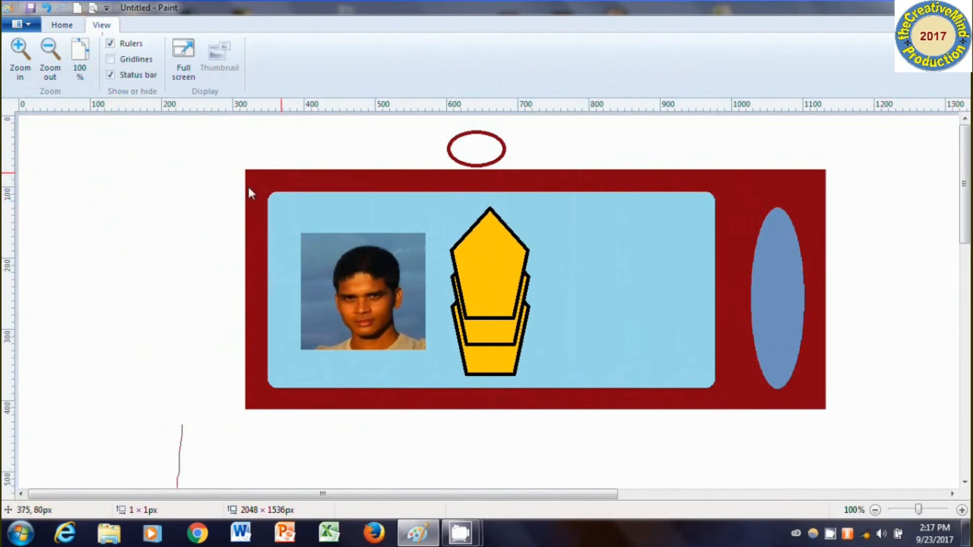
pyautogui.moveTo(117, 192); pyautogui.dragTo(207, 349)
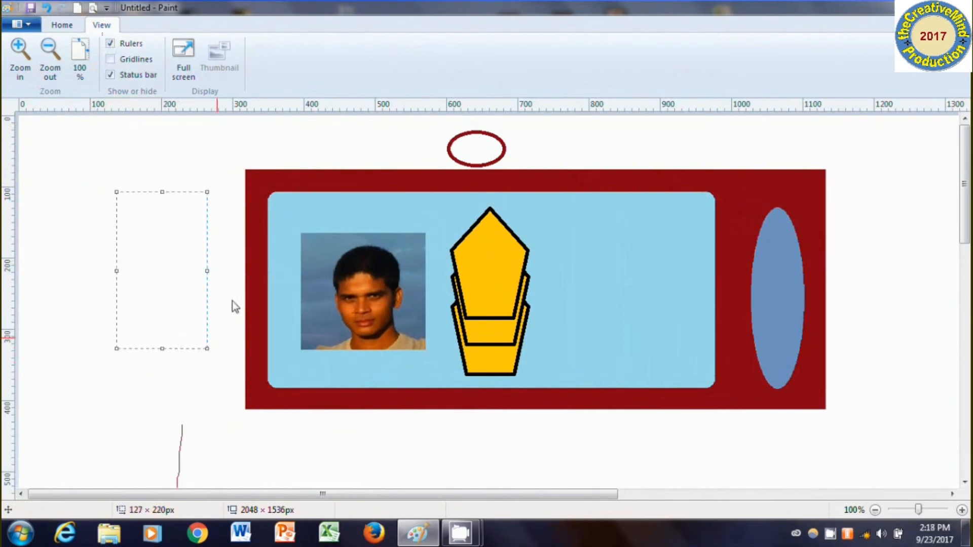
pyautogui.moveTo(220, 129); pyautogui.dragTo(882, 453)
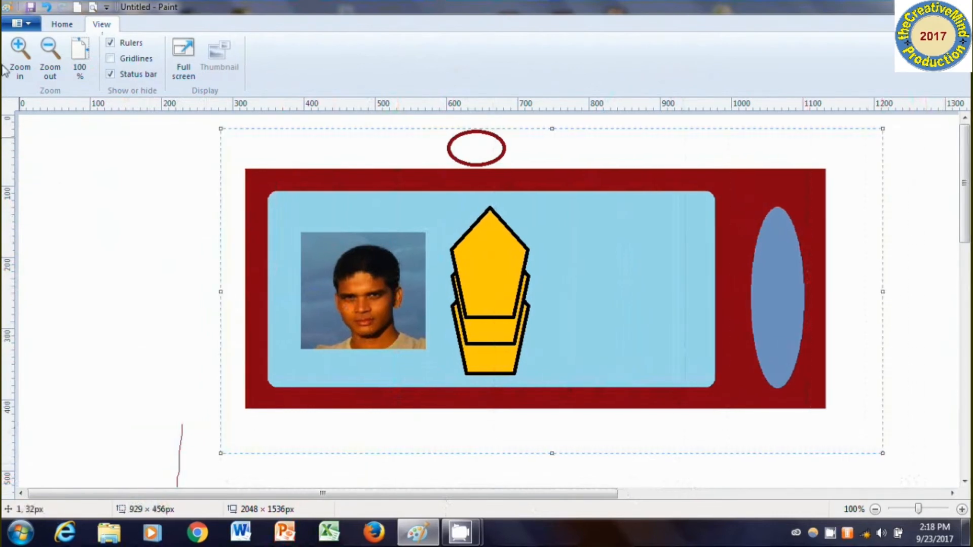
pyautogui.click(110, 44)
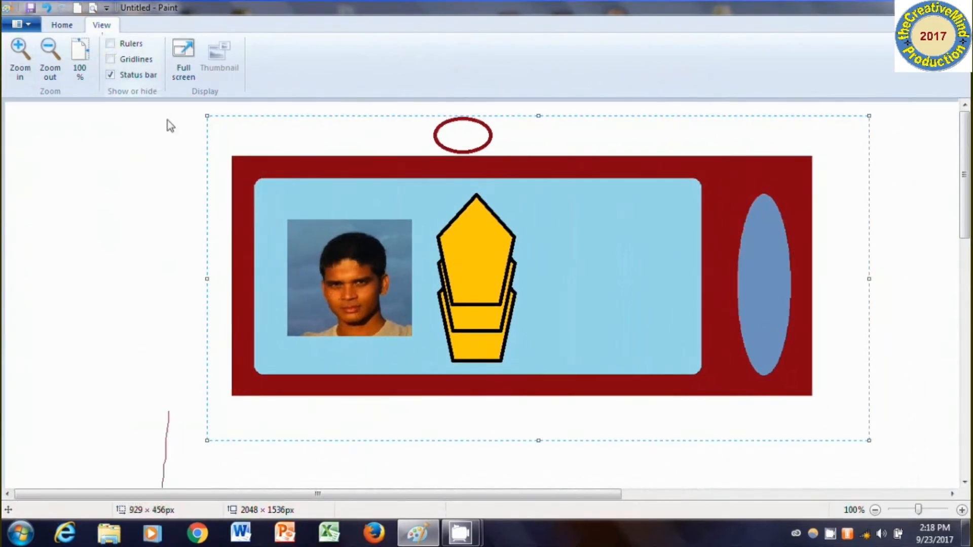
# Show the gridlines and draw two orange right arrows of about 109 × 18 px and 107 × 17 px left of the frame.
pyautogui.click(111, 60)
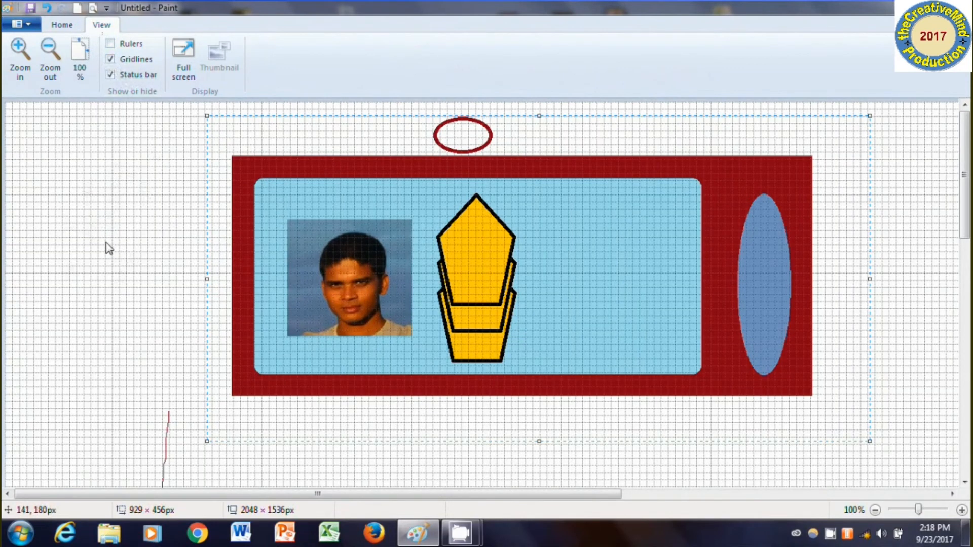
pyautogui.click(63, 26)
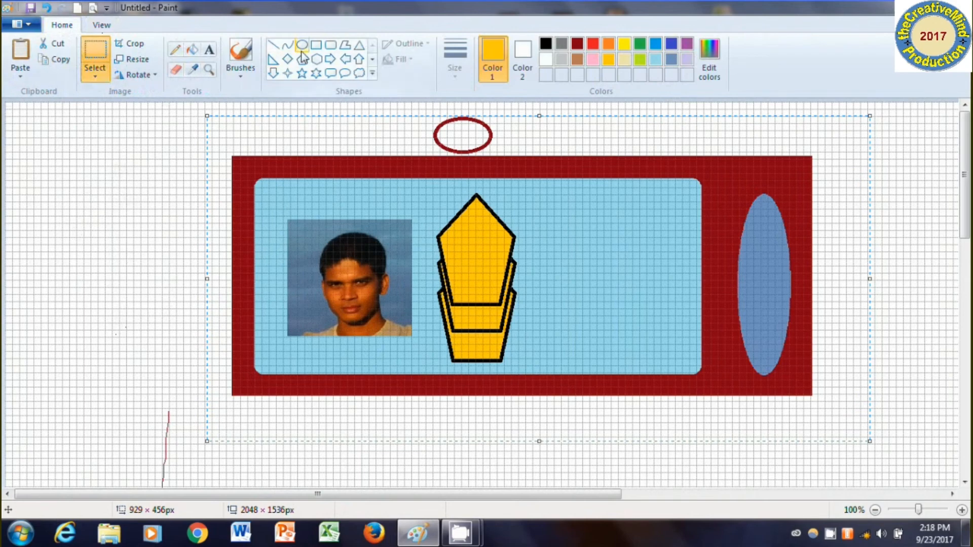
pyautogui.click(328, 59)
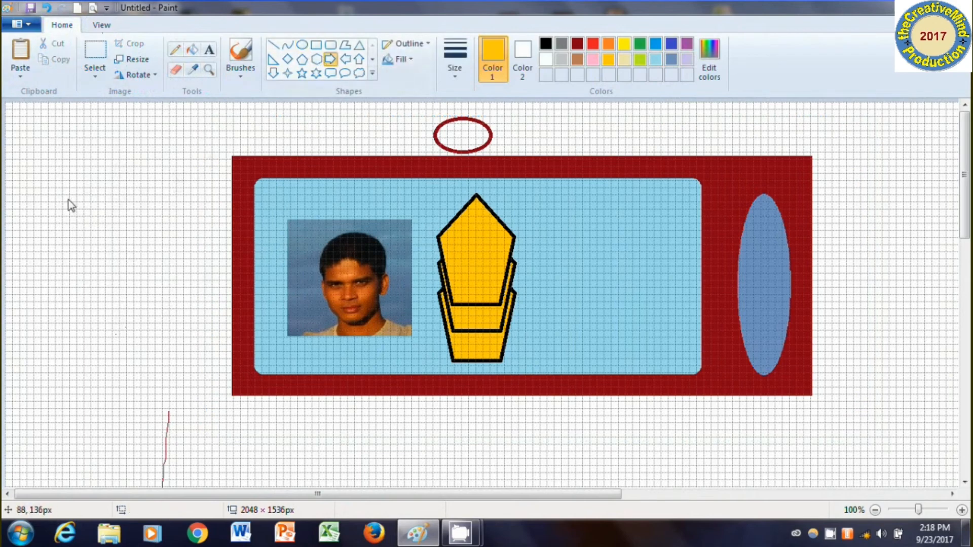
pyautogui.moveTo(62, 197); pyautogui.dragTo(141, 210)
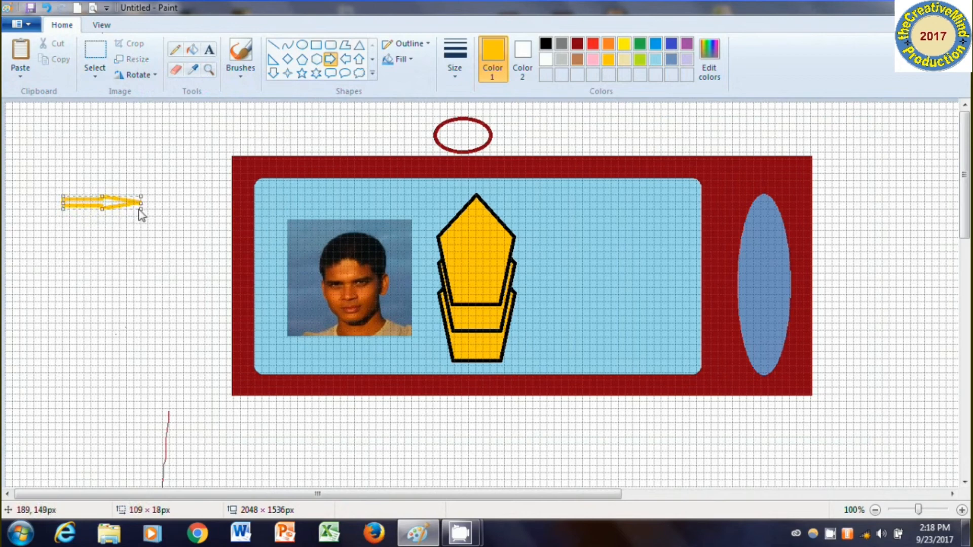
pyautogui.moveTo(63, 249)
pyautogui.mouseDown()
pyautogui.moveTo(114, 265)
pyautogui.moveTo(138, 260)
pyautogui.mouseUp()
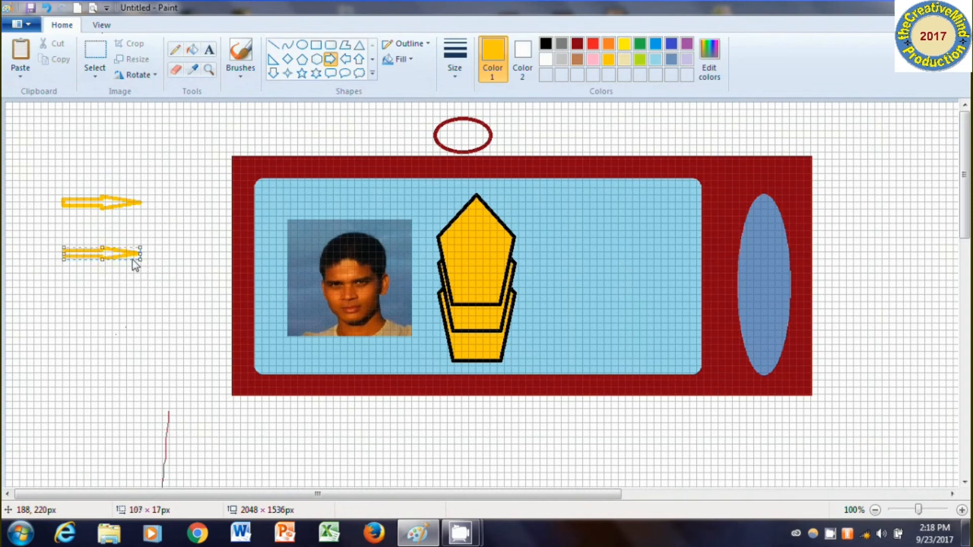
# Hide the gridlines, deselect the arrow, and view the drawing full screen before returning to the normal window.
pyautogui.click(107, 26)
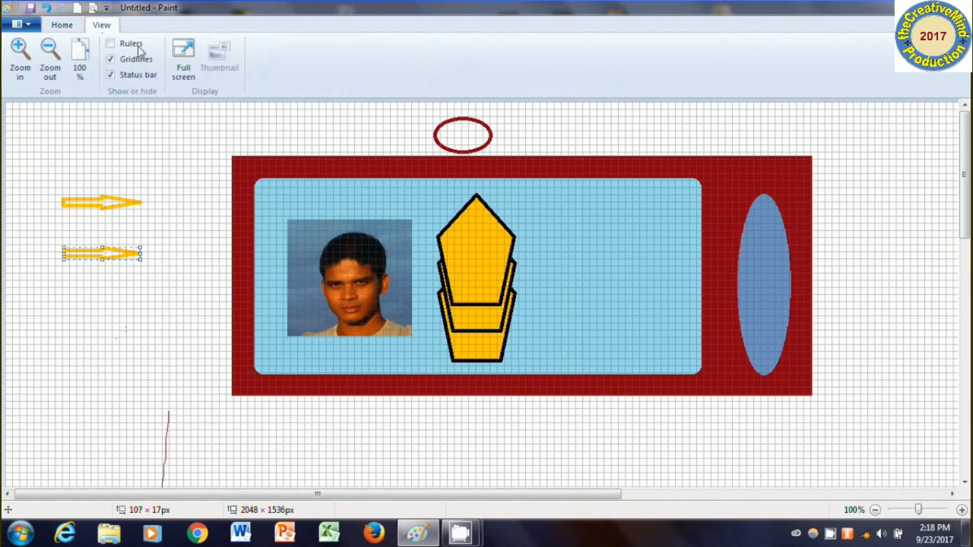
pyautogui.click(112, 59)
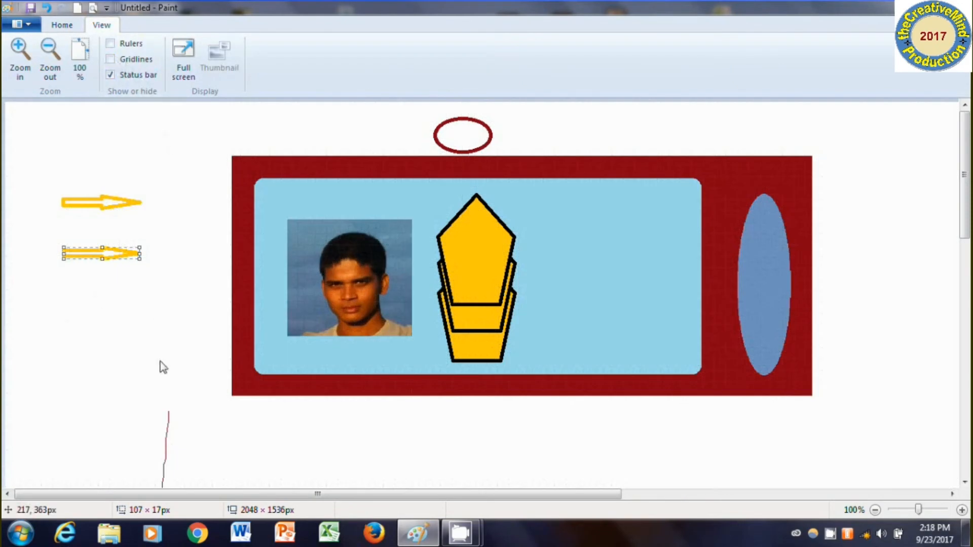
pyautogui.click(173, 329)
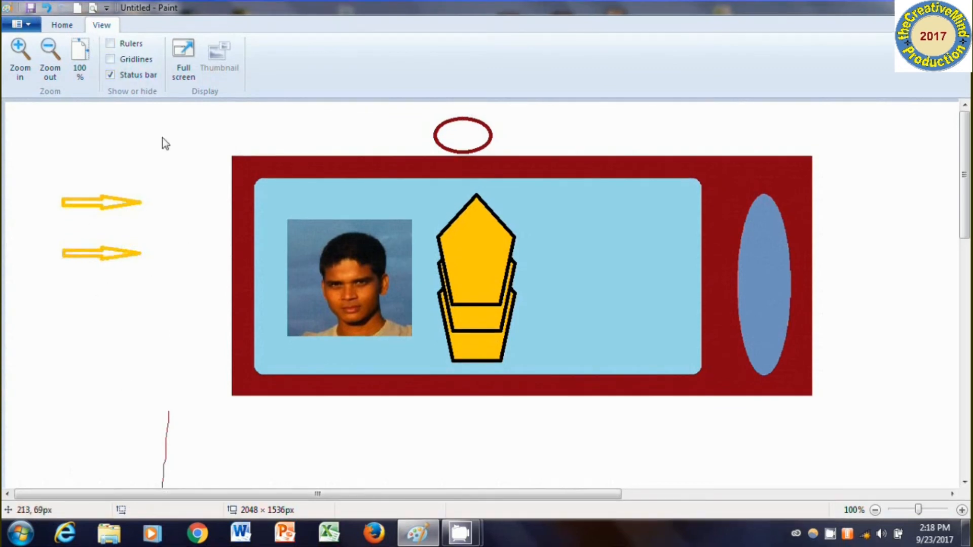
pyautogui.click(183, 56)
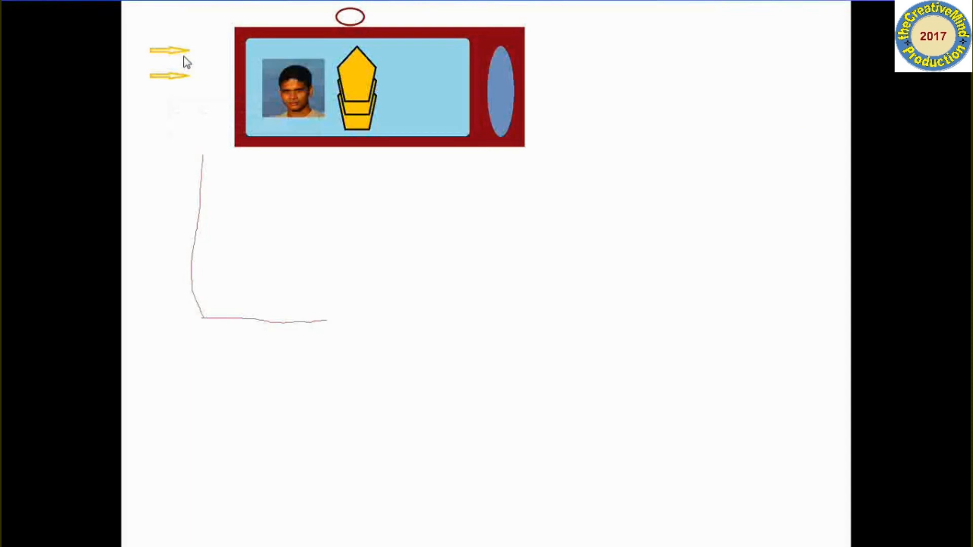
pyautogui.click(604, 320)
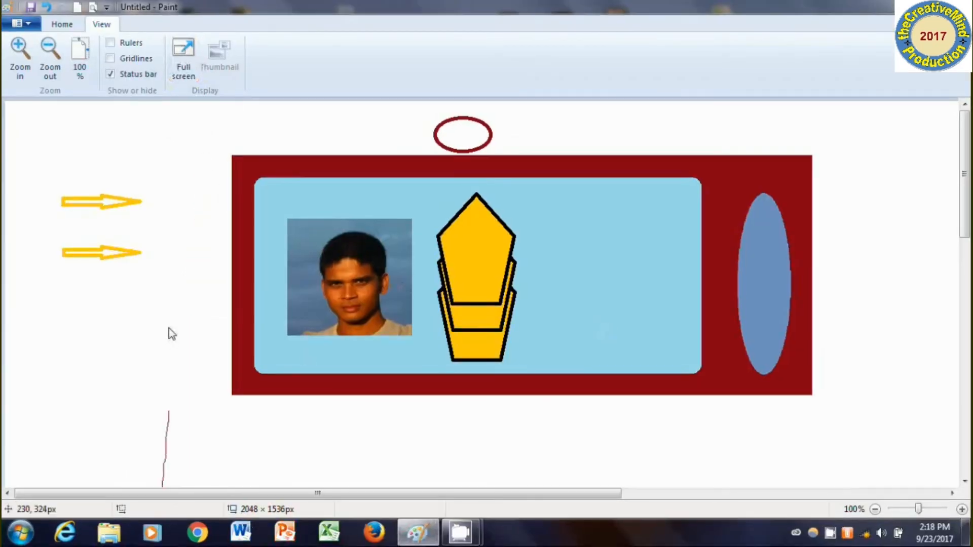
# Examine the drawing at several zoom levels up to 300% and reset the view to 100%.
pyautogui.click(19, 71)
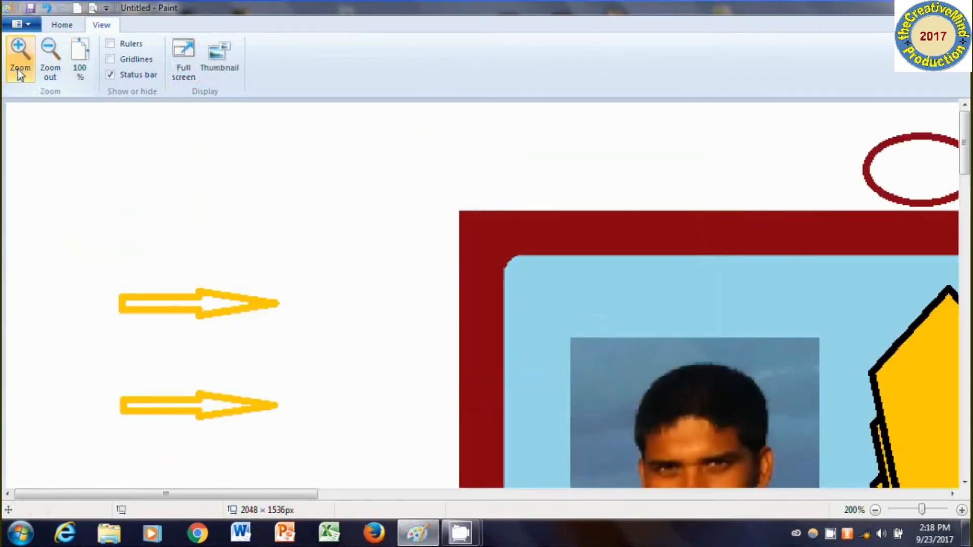
pyautogui.click(19, 70)
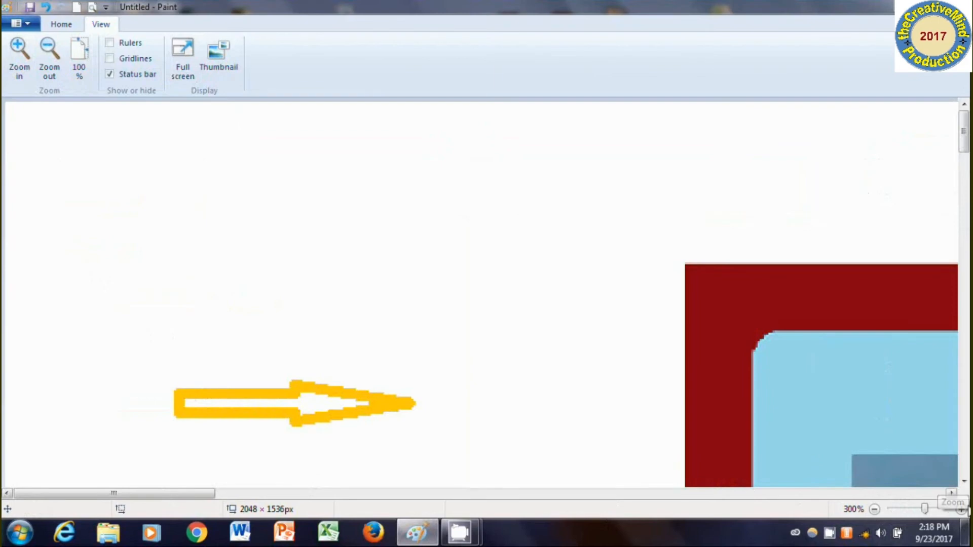
pyautogui.click(874, 509)
pyautogui.click(874, 509)
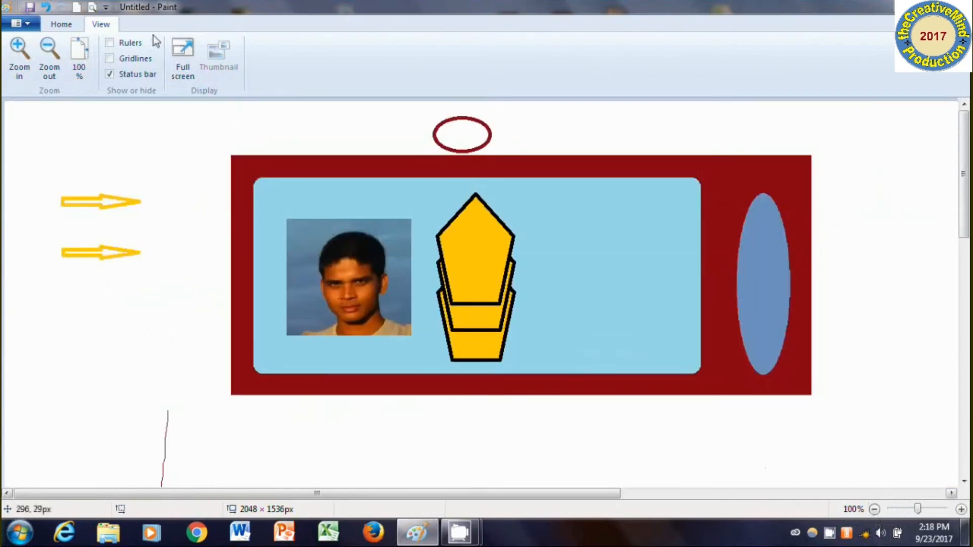
pyautogui.click(57, 72)
pyautogui.click(57, 72)
pyautogui.click(25, 73)
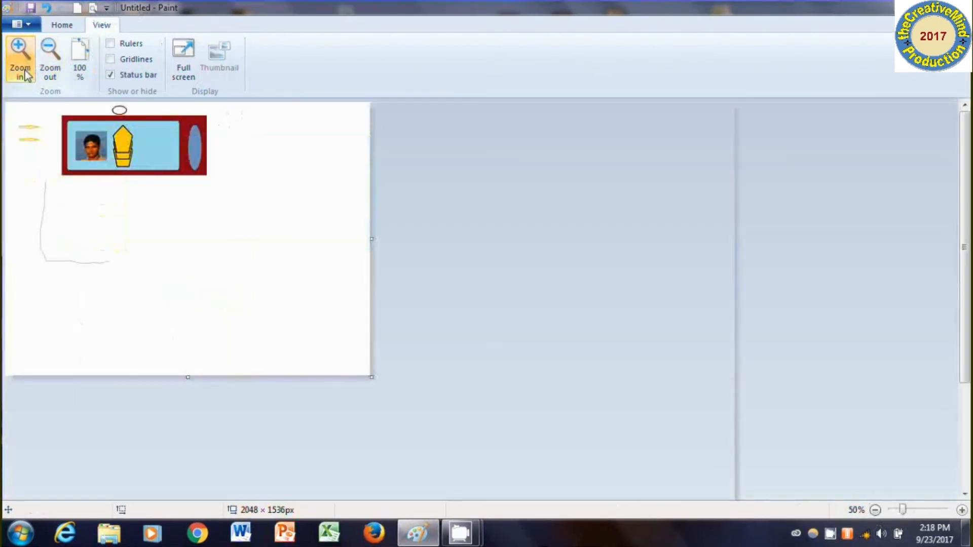
pyautogui.click(25, 74)
pyautogui.click(25, 74)
pyautogui.click(25, 73)
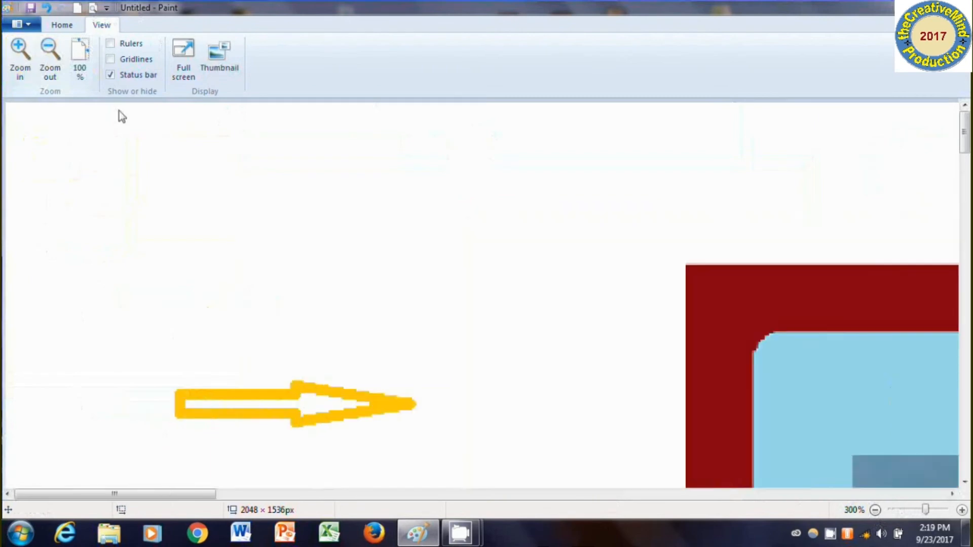
pyautogui.click(81, 56)
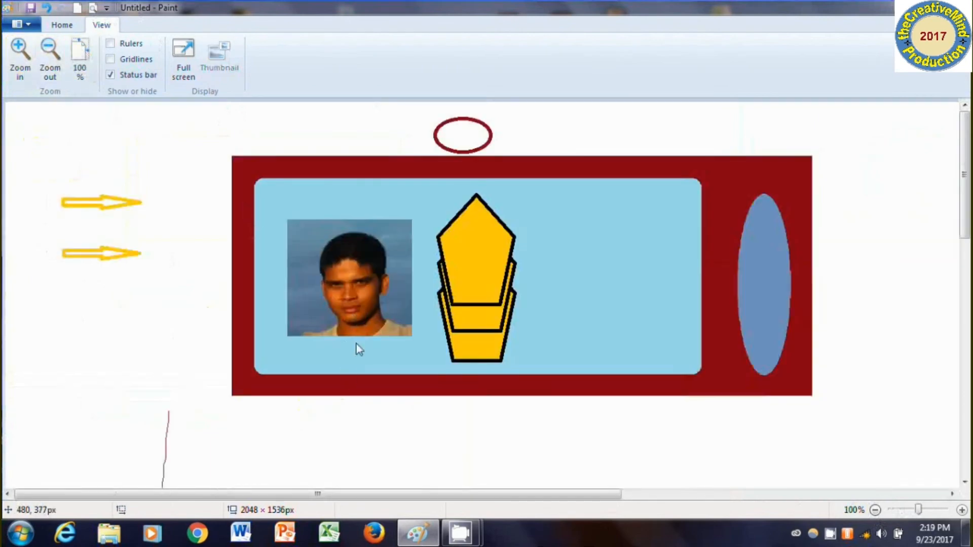
# Save the drawing to the Desktop as a PNG file named television.
pyautogui.click(62, 25)
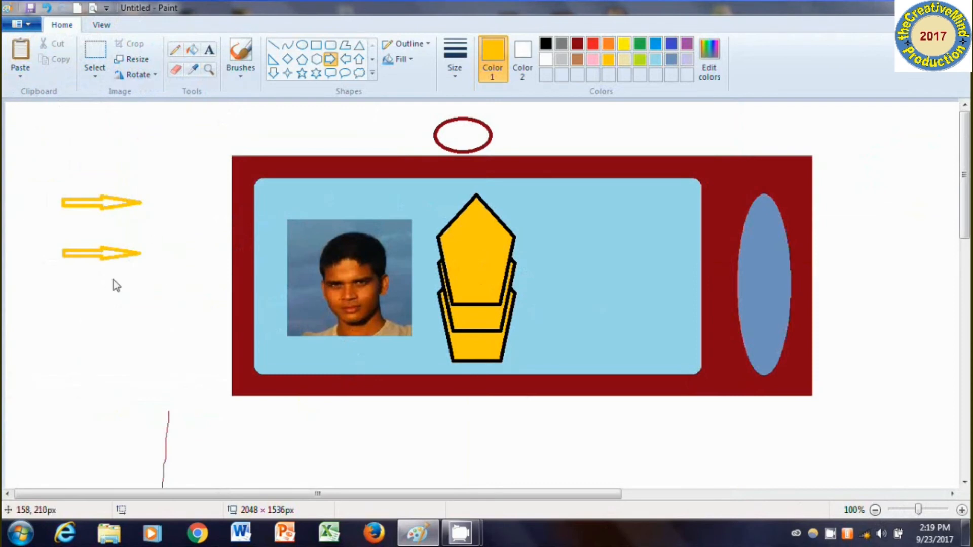
pyautogui.click(20, 24)
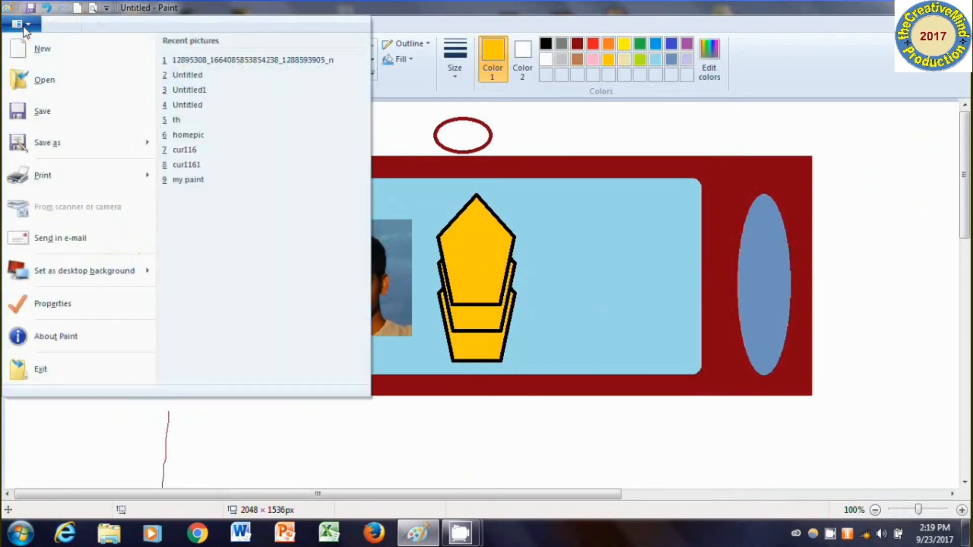
pyautogui.click(53, 120)
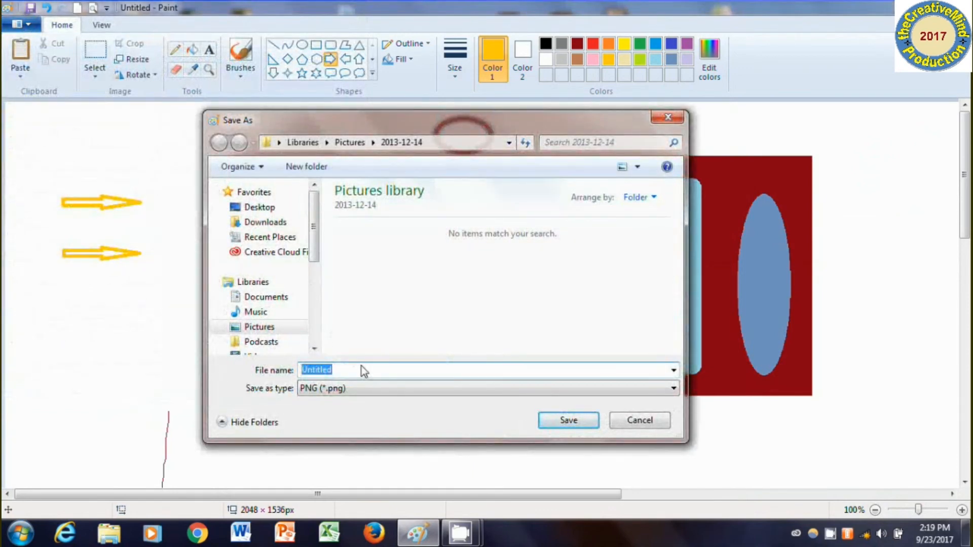
pyautogui.write('televisu')
pyautogui.press('BackSpace')
pyautogui.write('ion')
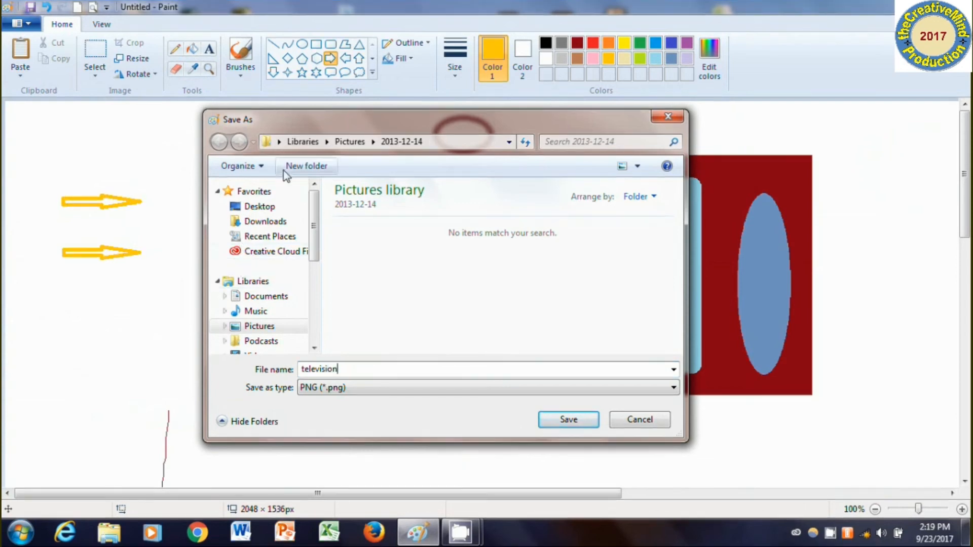
pyautogui.click(265, 222)
pyautogui.click(276, 207)
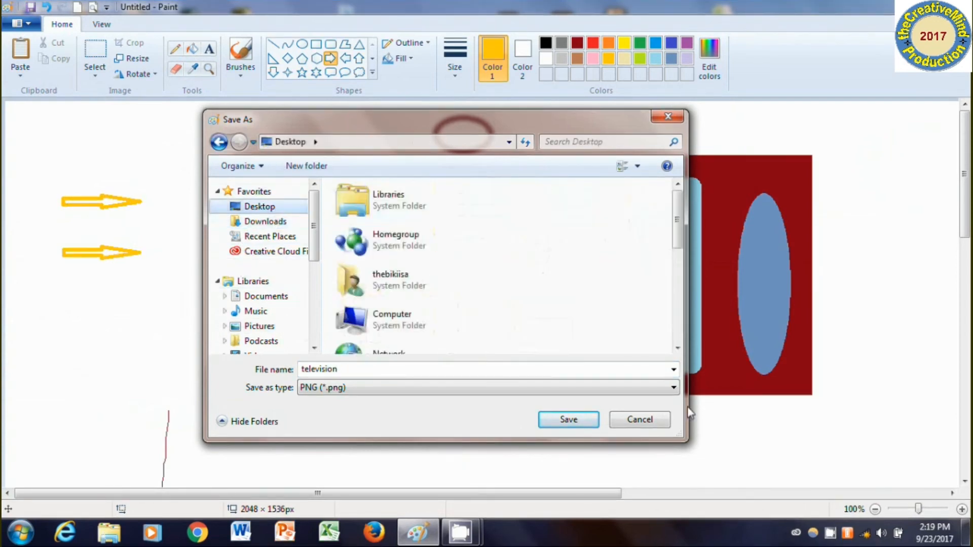
pyautogui.click(561, 423)
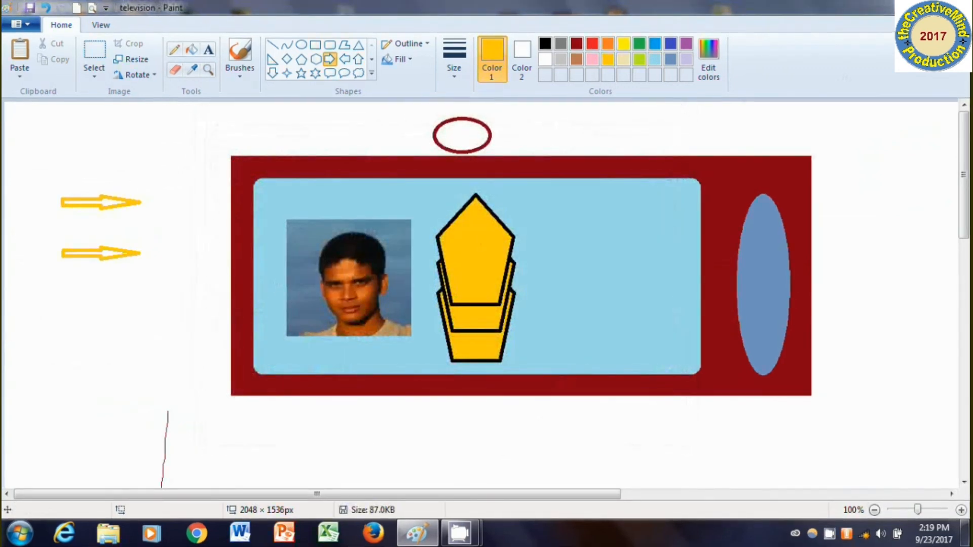
# Close Paint, minimize the recorder window, and reopen the television file from the desktop in Paint.
pyautogui.hotkey('alt', 'F4')
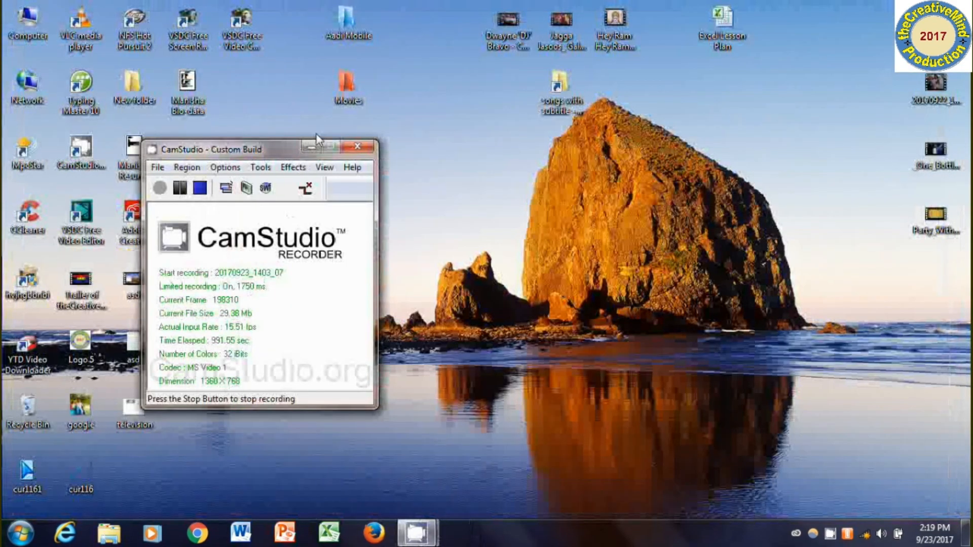
pyautogui.click(311, 147)
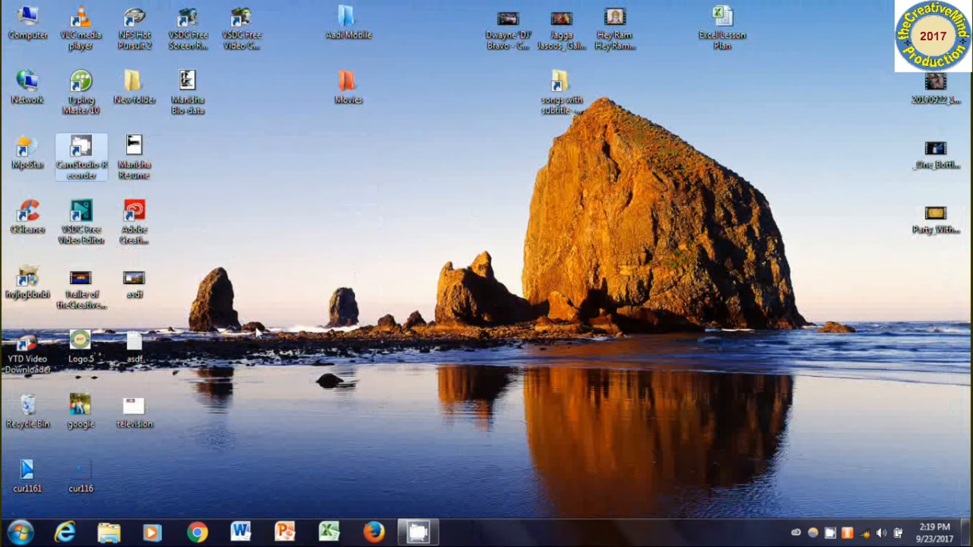
pyautogui.click(133, 413)
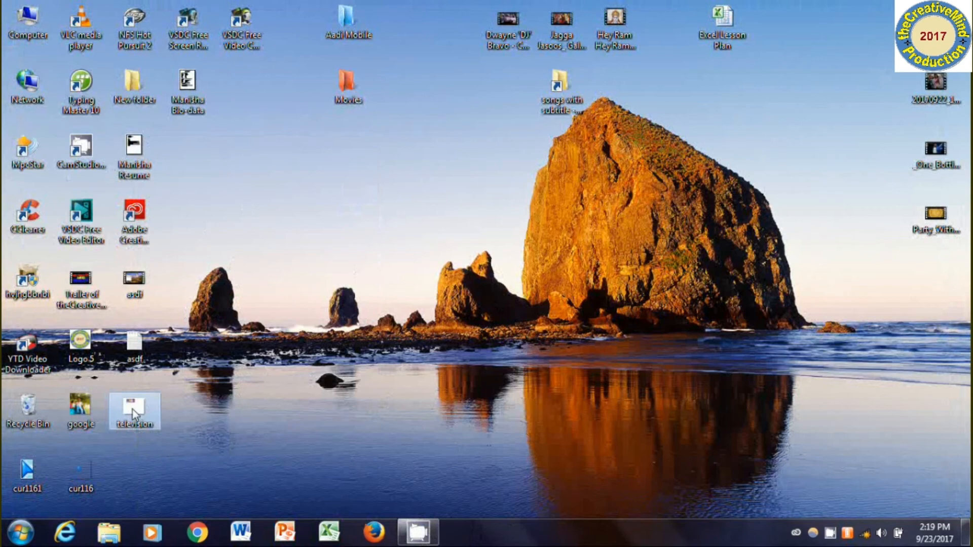
pyautogui.rightClick(133, 413)
pyautogui.moveTo(215, 167)
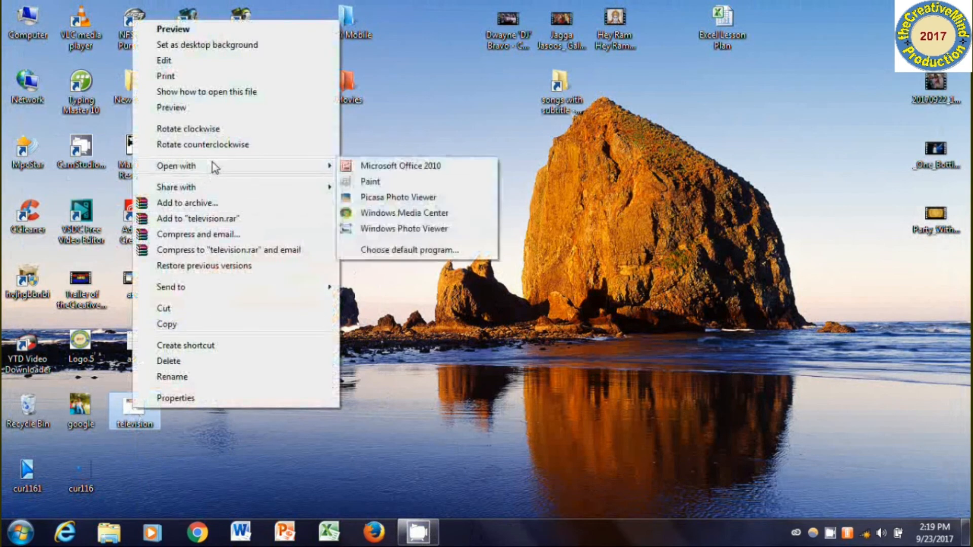
pyautogui.click(395, 183)
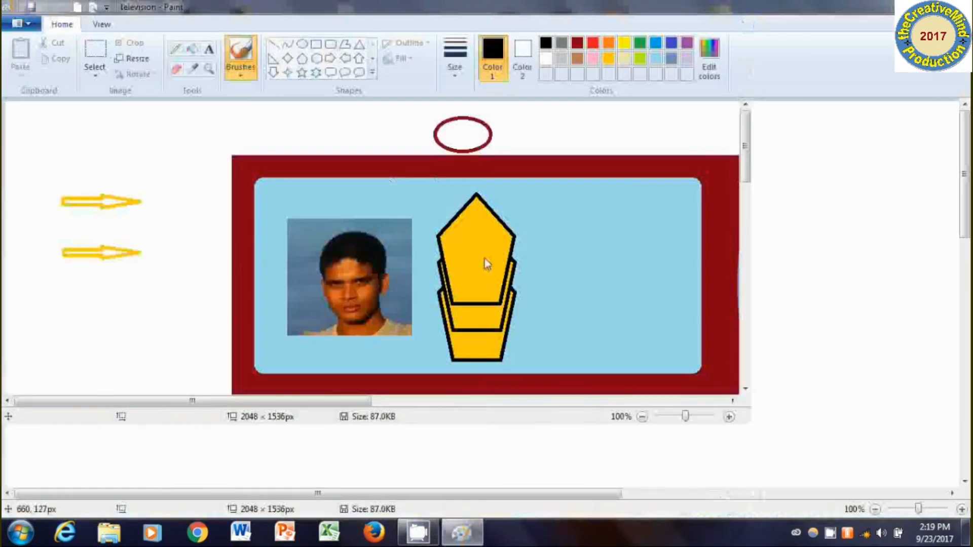
# Start a new blank picture and reopen television from the recent pictures.
pyautogui.click(26, 27)
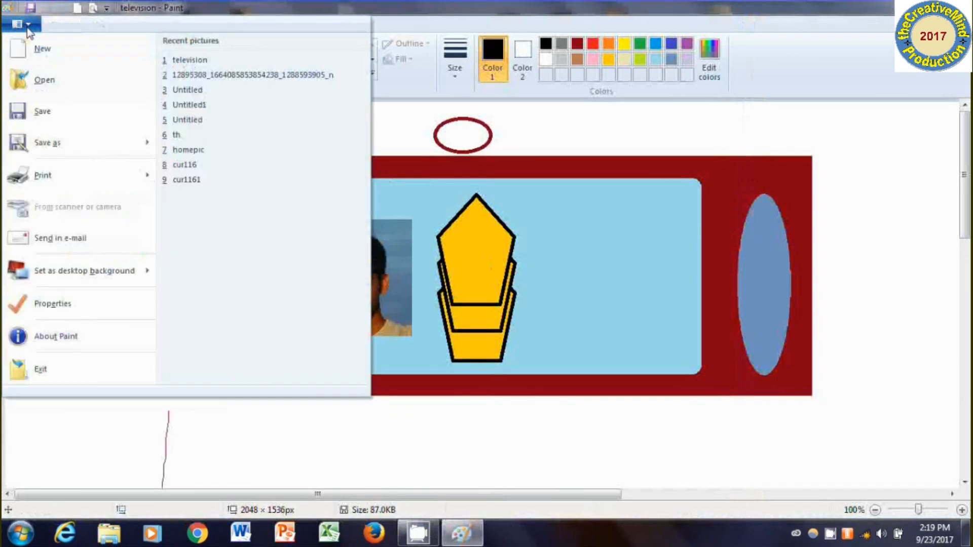
pyautogui.click(83, 61)
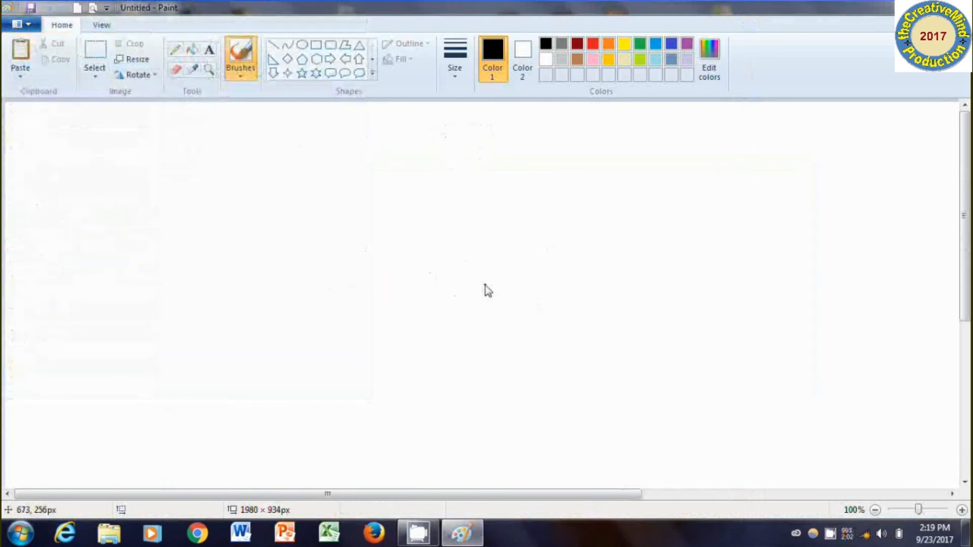
pyautogui.click(21, 24)
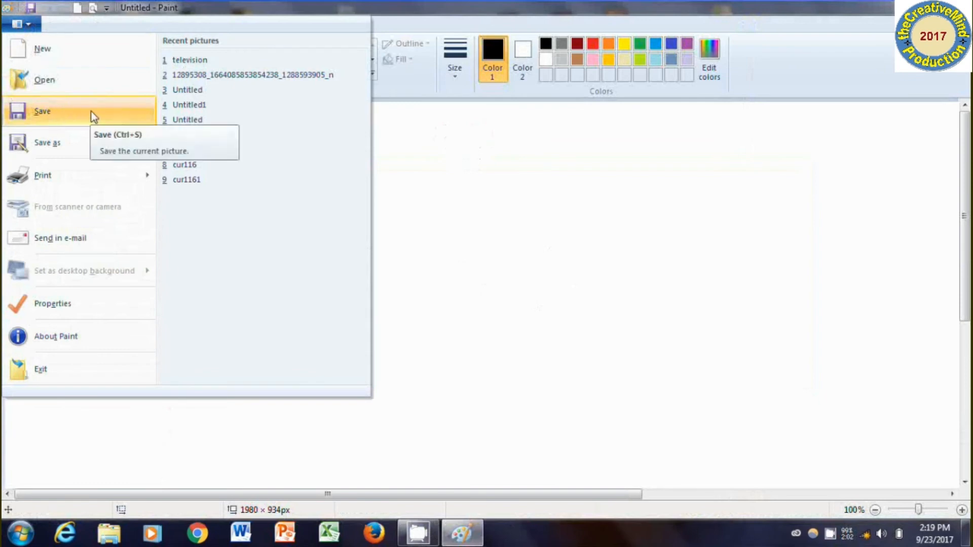
pyautogui.click(187, 60)
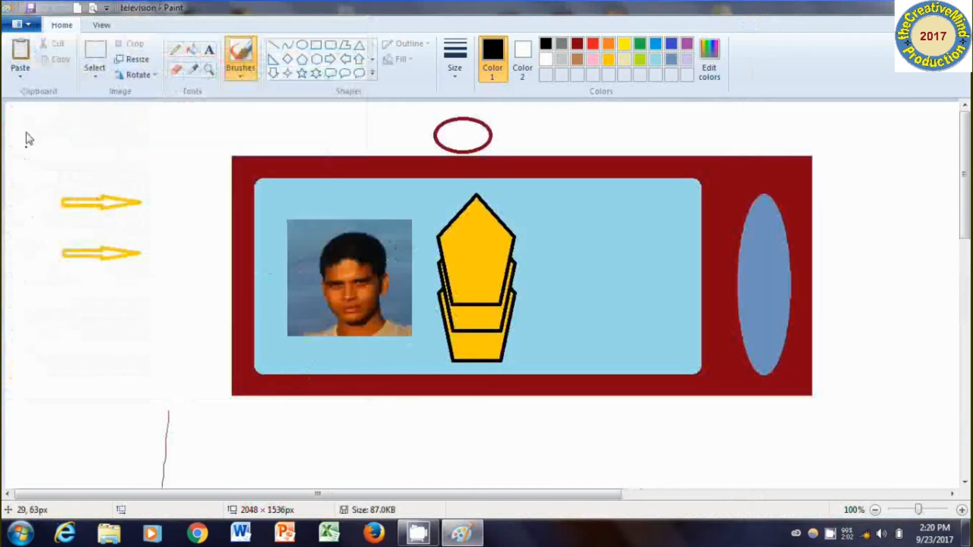
# Save the current picture and save a JPEG copy named television on the Desktop.
pyautogui.click(21, 24)
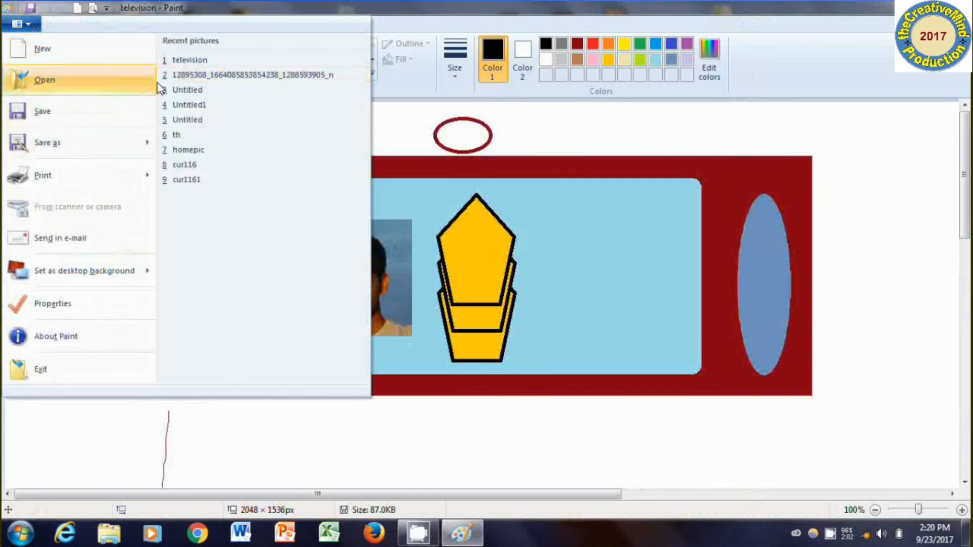
pyautogui.click(81, 120)
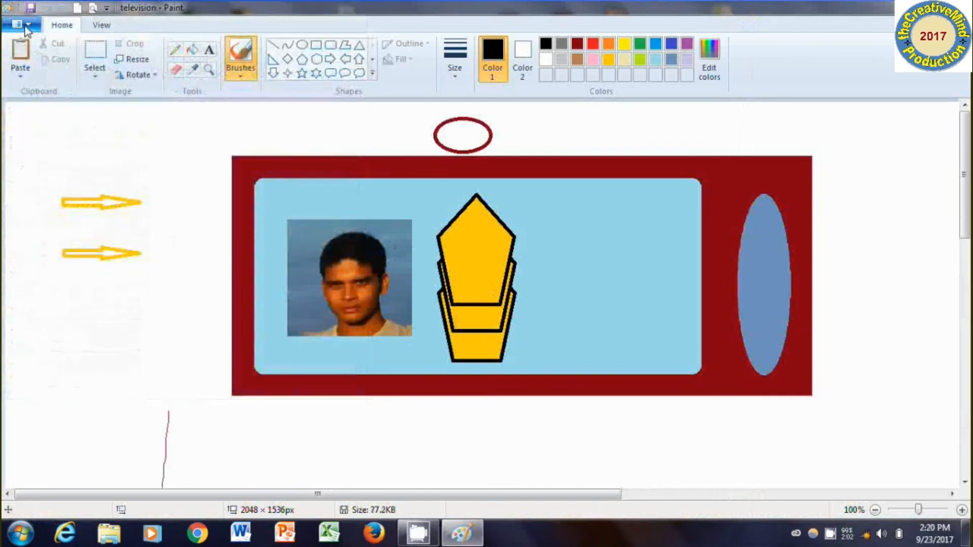
pyautogui.click(25, 28)
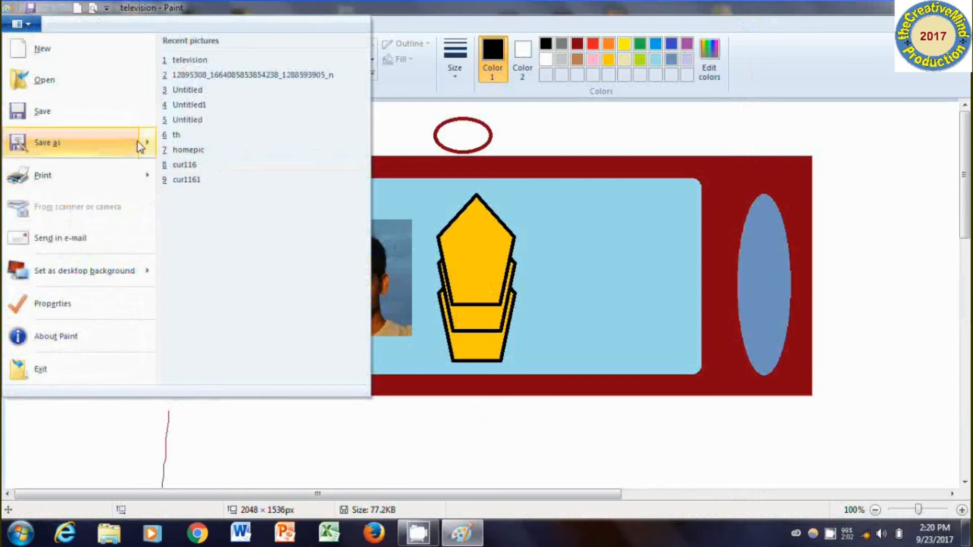
pyautogui.moveTo(146, 147)
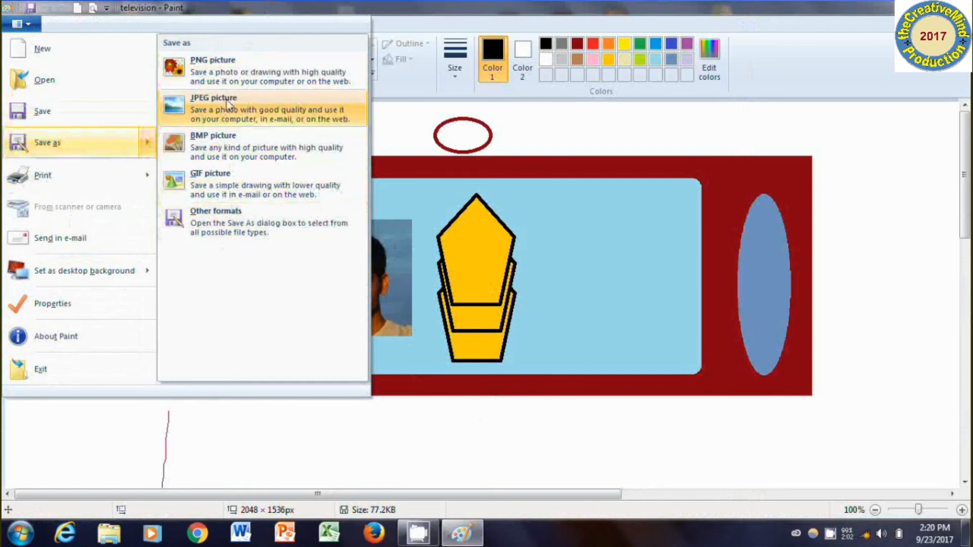
pyautogui.click(241, 109)
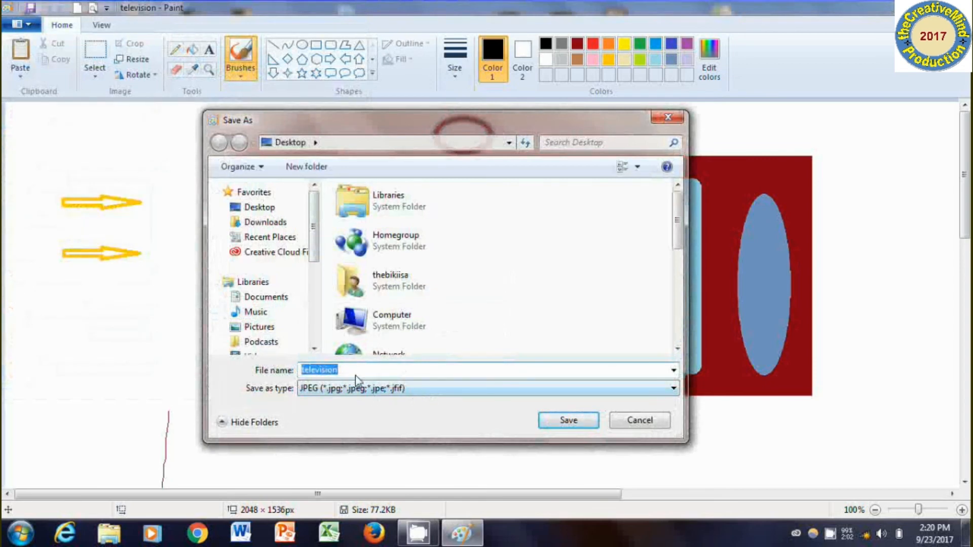
pyautogui.click(570, 419)
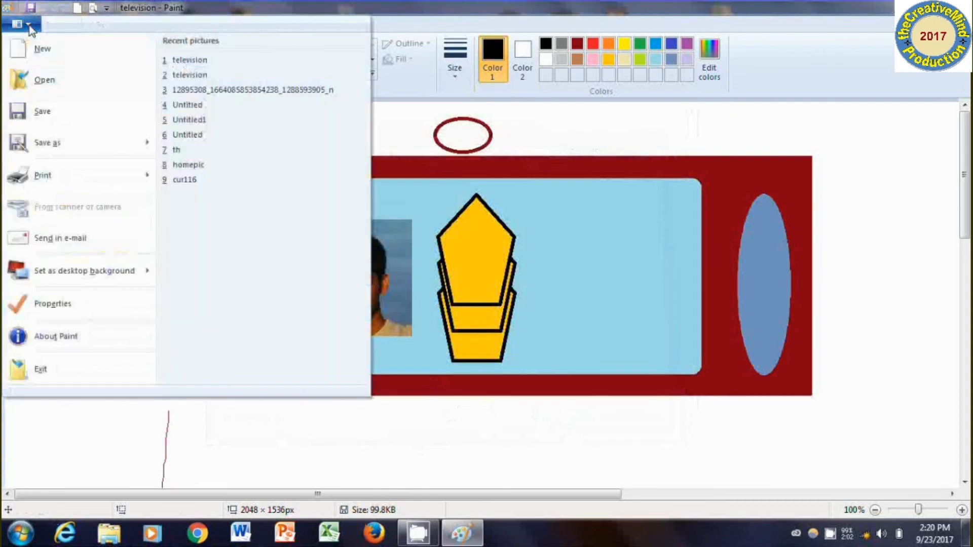
# Save another JPEG copy of the drawing on the Desktop under the name tv.
pyautogui.click(21, 23)
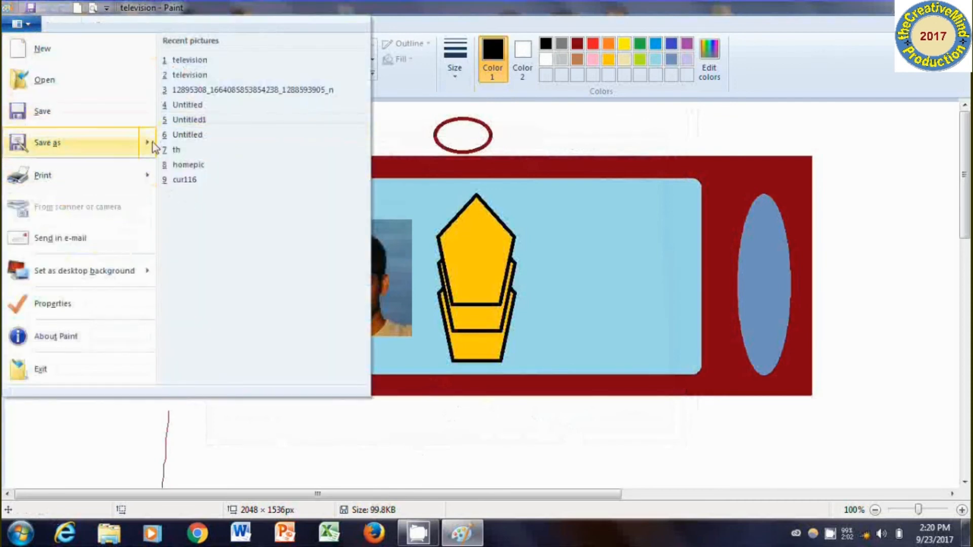
pyautogui.moveTo(147, 141)
pyautogui.click(218, 98)
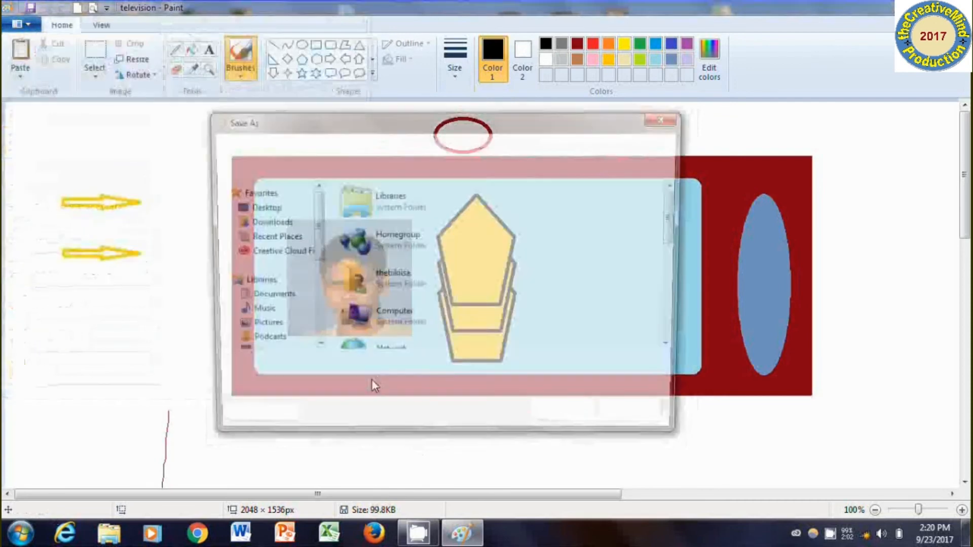
pyautogui.write('tv')
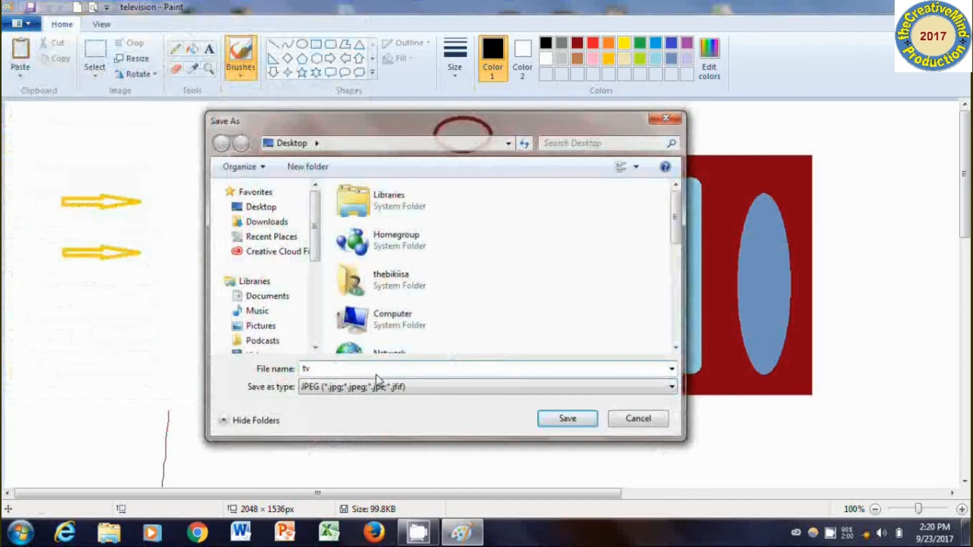
pyautogui.press('Return')
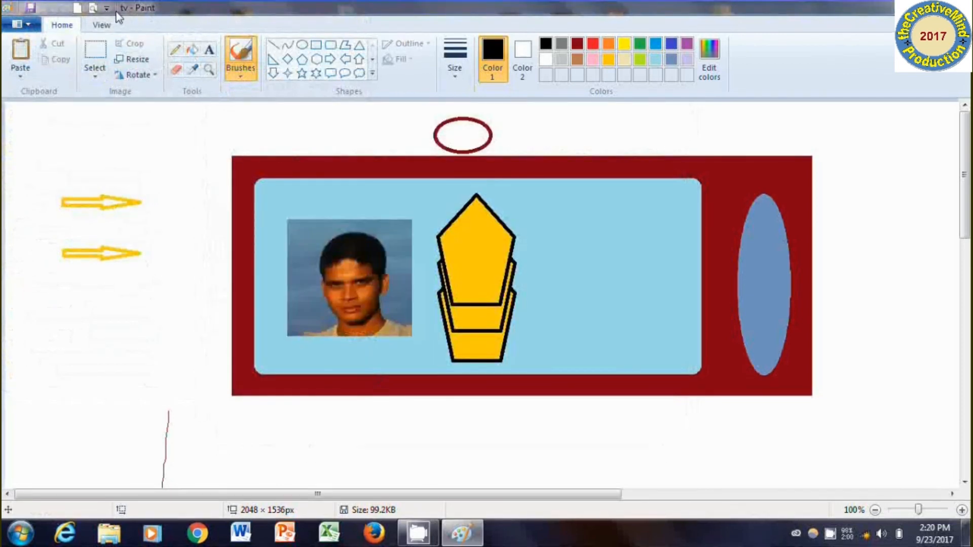
# Set the drawing as the desktop background with the Fill option and show the desktop.
pyautogui.click(23, 24)
pyautogui.moveTo(129, 175)
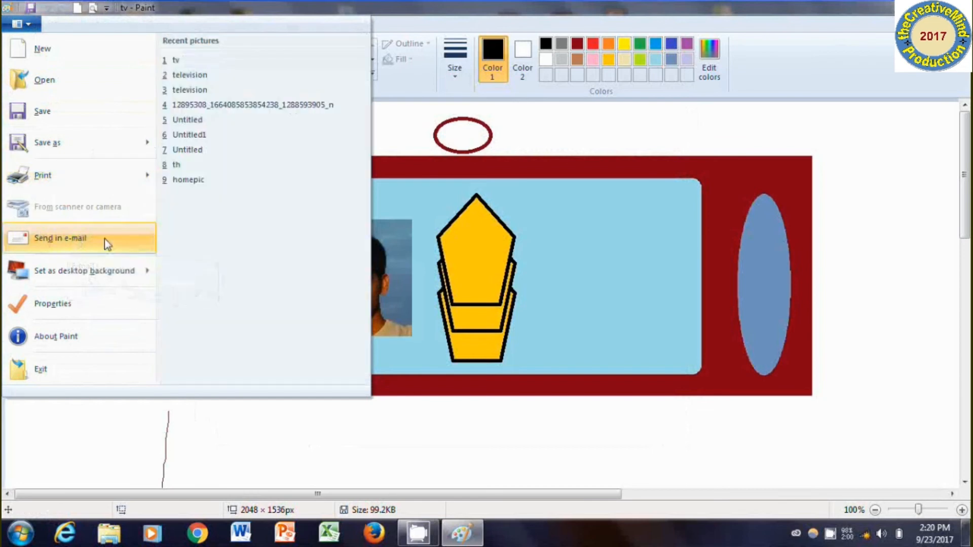
pyautogui.moveTo(93, 269)
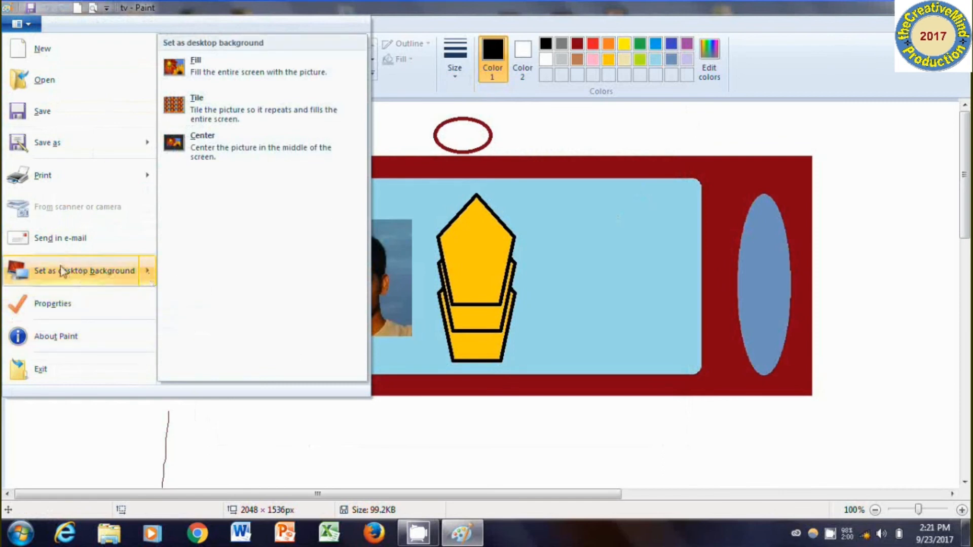
pyautogui.click(220, 78)
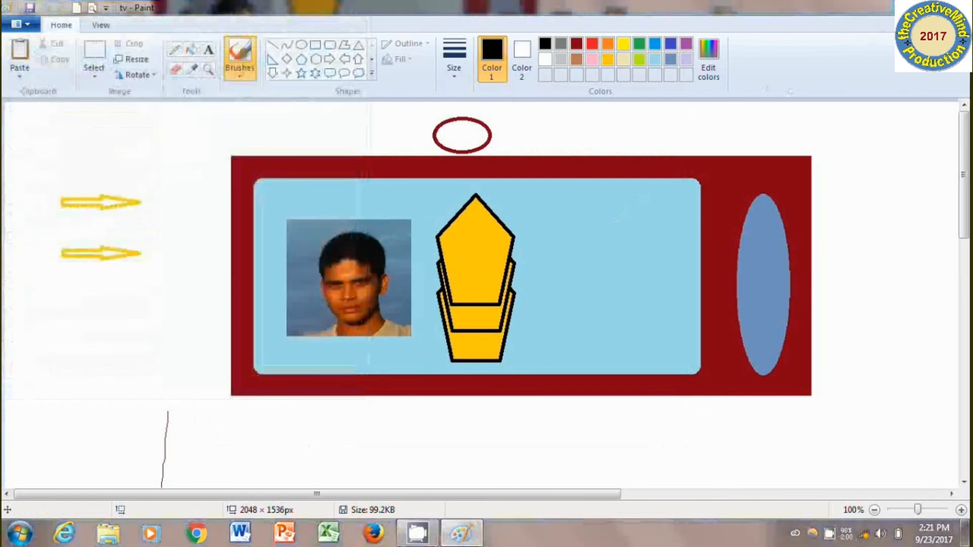
pyautogui.press('super+d')
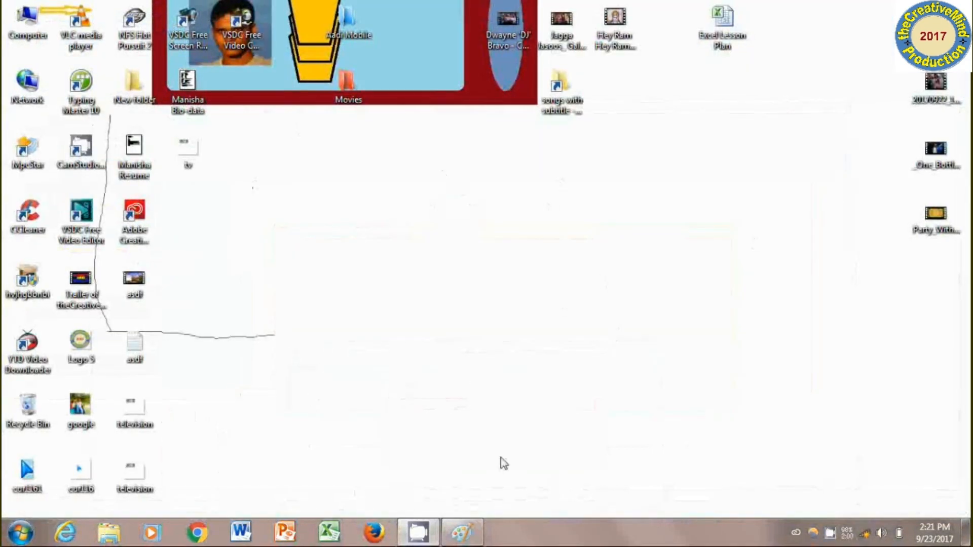
# Apply the second Aero theme in the desktop's personalization settings and close the settings window.
pyautogui.rightClick(348, 193)
pyautogui.click(441, 389)
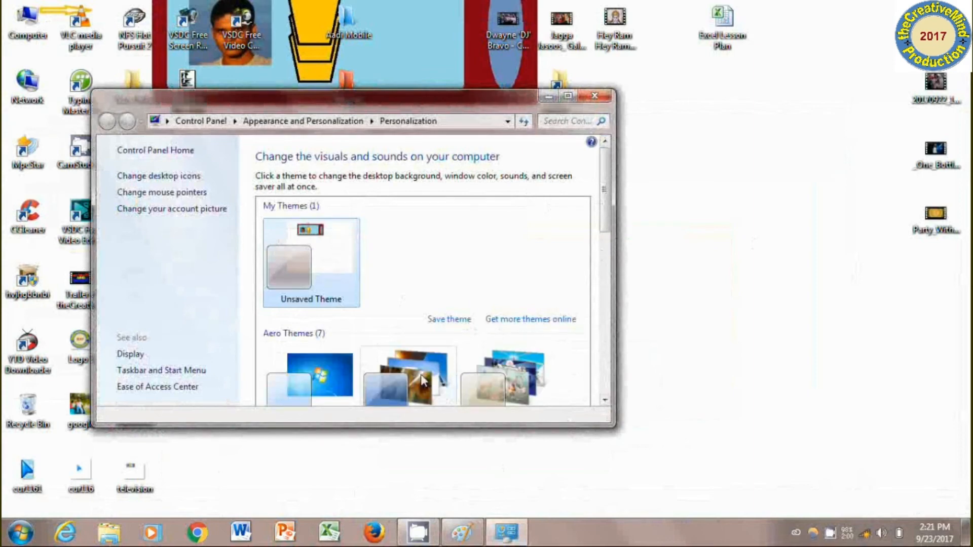
pyautogui.click(423, 381)
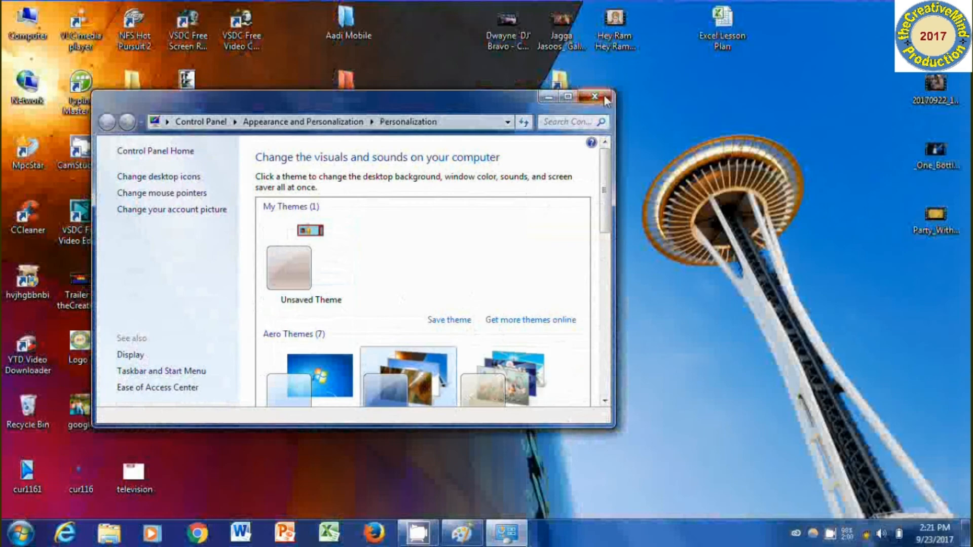
pyautogui.click(594, 95)
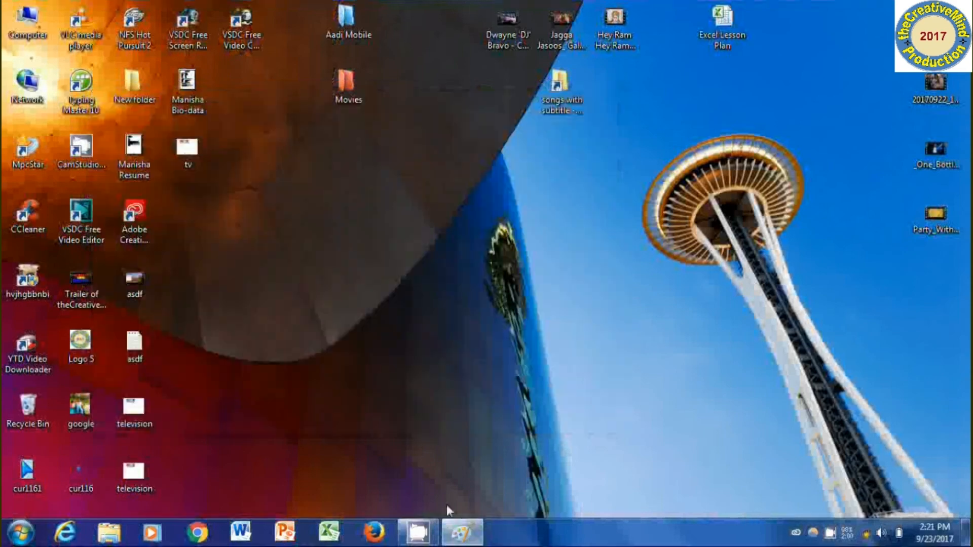
# Return to Paint and examine the image properties in centimeters and inches, leaving the units on pixels.
pyautogui.moveTo(480, 543)
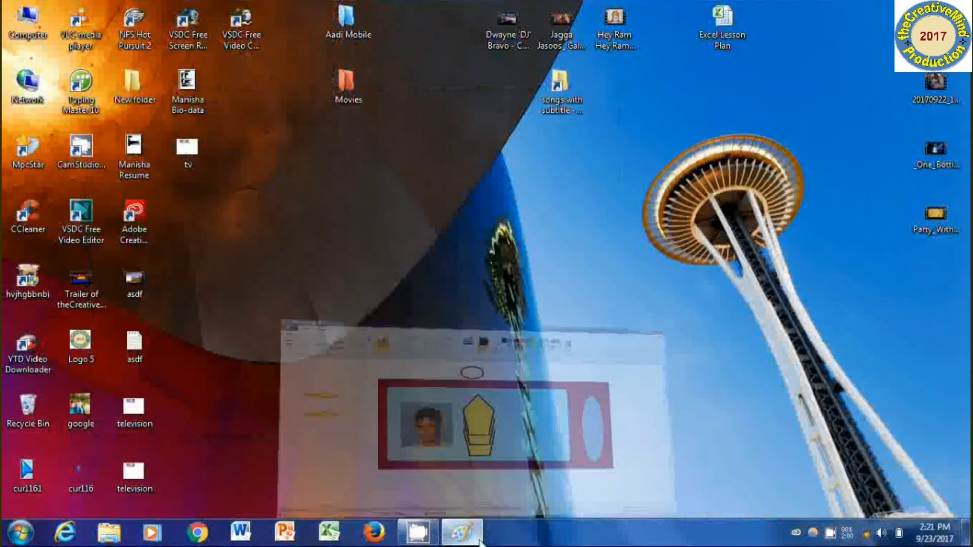
pyautogui.click(480, 543)
pyautogui.hotkey('alt', 'f')
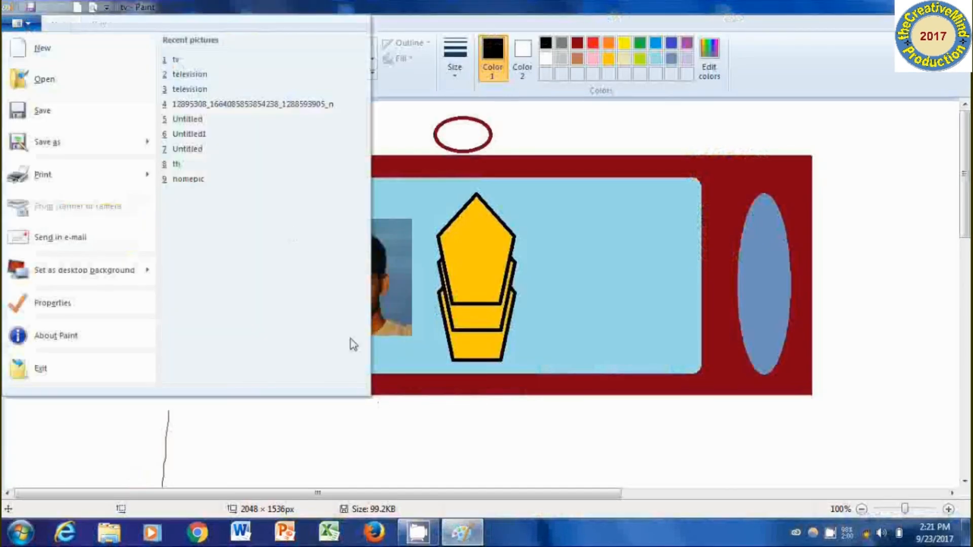
pyautogui.click(129, 310)
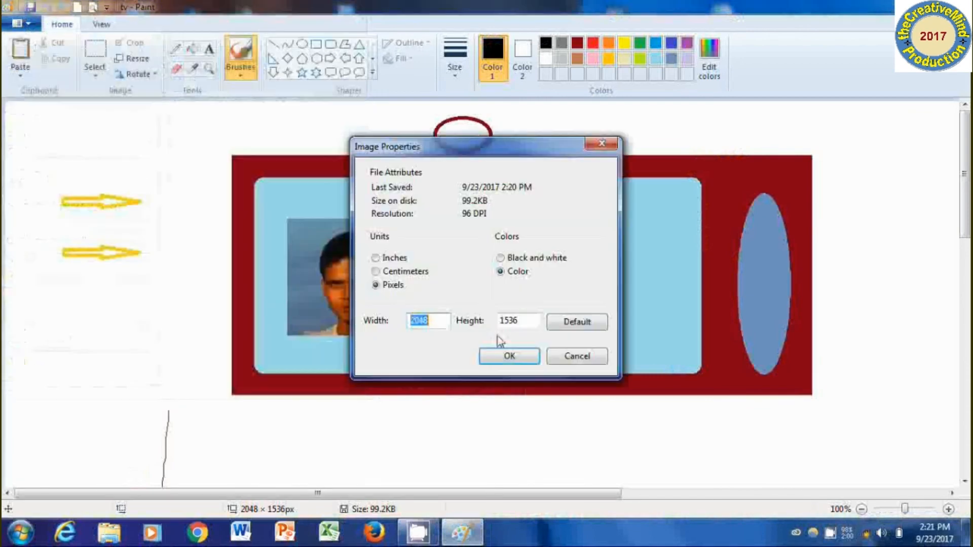
pyautogui.click(395, 273)
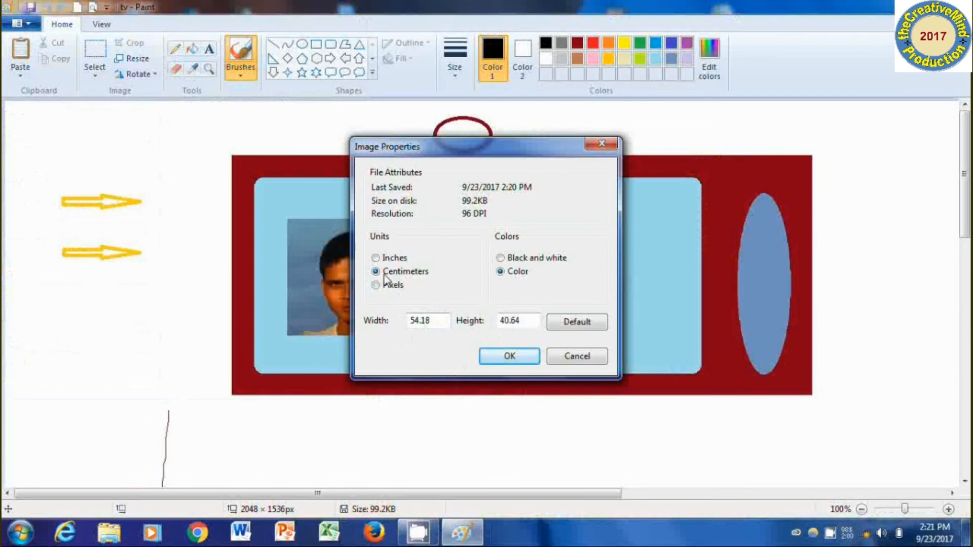
pyautogui.click(387, 260)
pyautogui.click(376, 285)
pyautogui.click(519, 357)
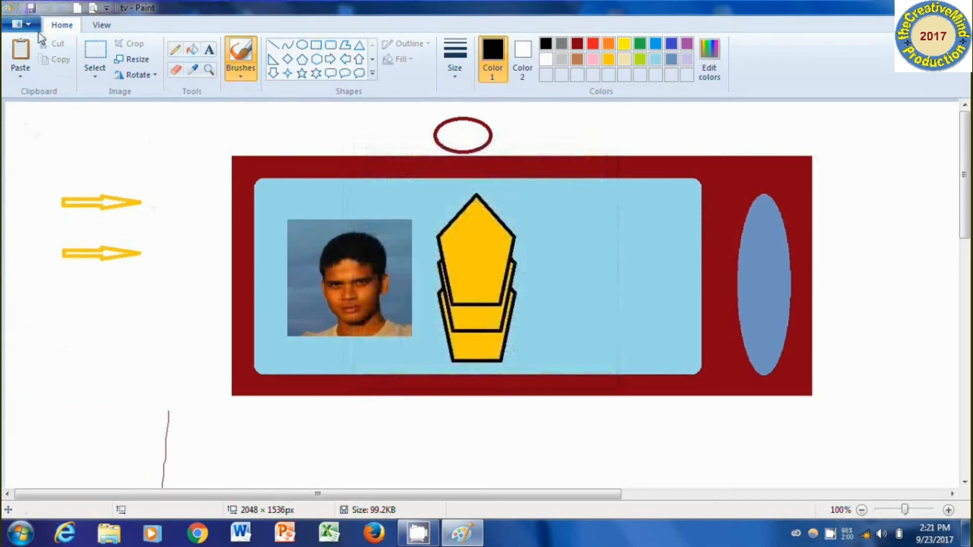
# View the About Paint version information and close it.
pyautogui.click(23, 25)
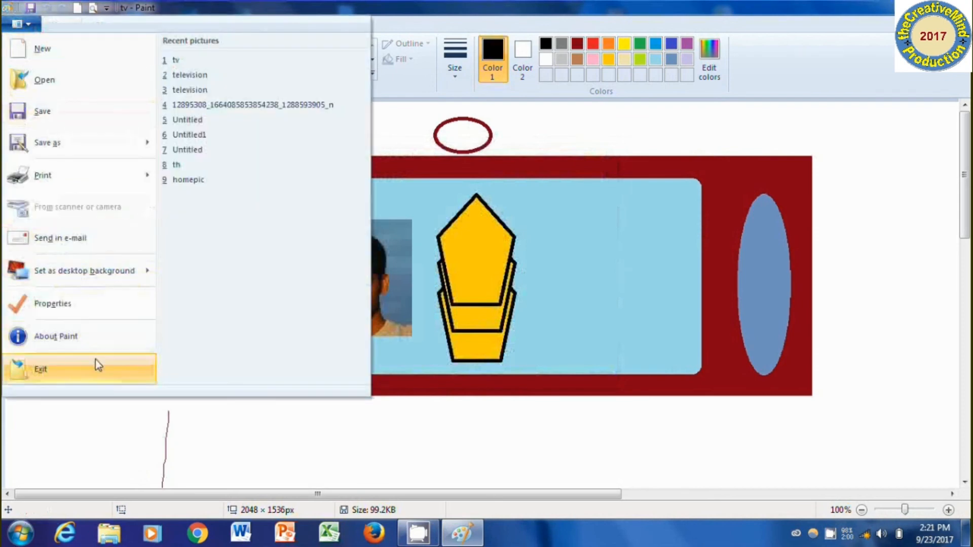
pyautogui.click(77, 333)
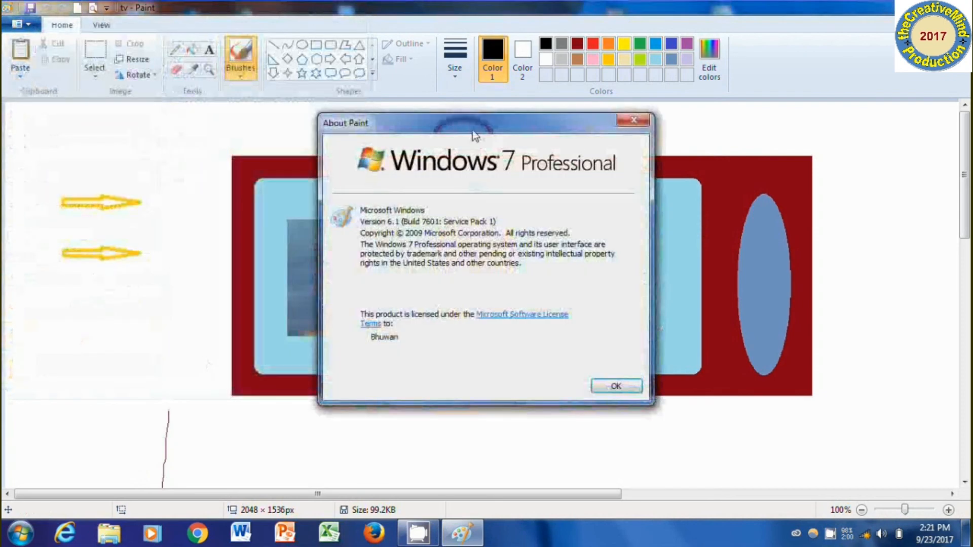
pyautogui.moveTo(501, 133)
pyautogui.mouseDown()
pyautogui.moveTo(459, 226)
pyautogui.moveTo(456, 195)
pyautogui.mouseUp()
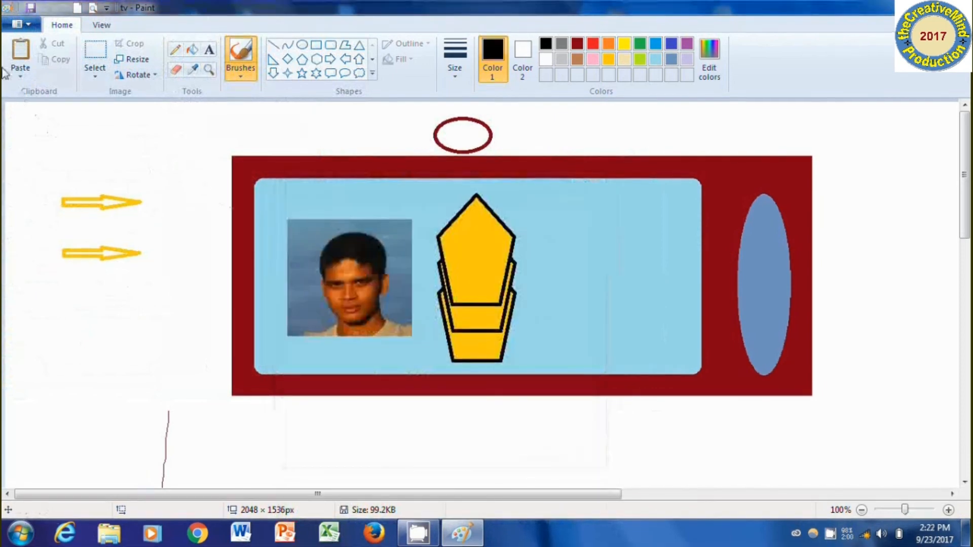
# Exit Paint.
pyautogui.click(20, 24)
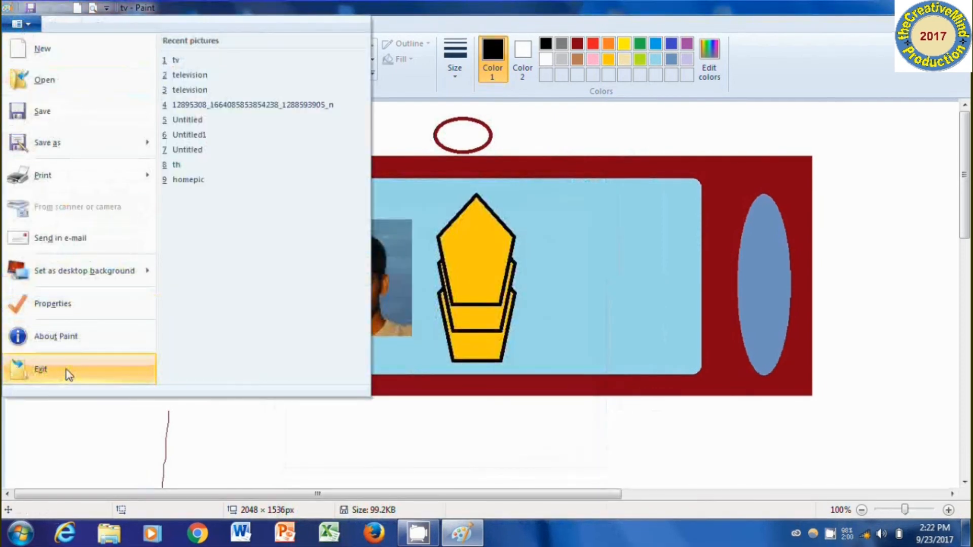
pyautogui.click(41, 369)
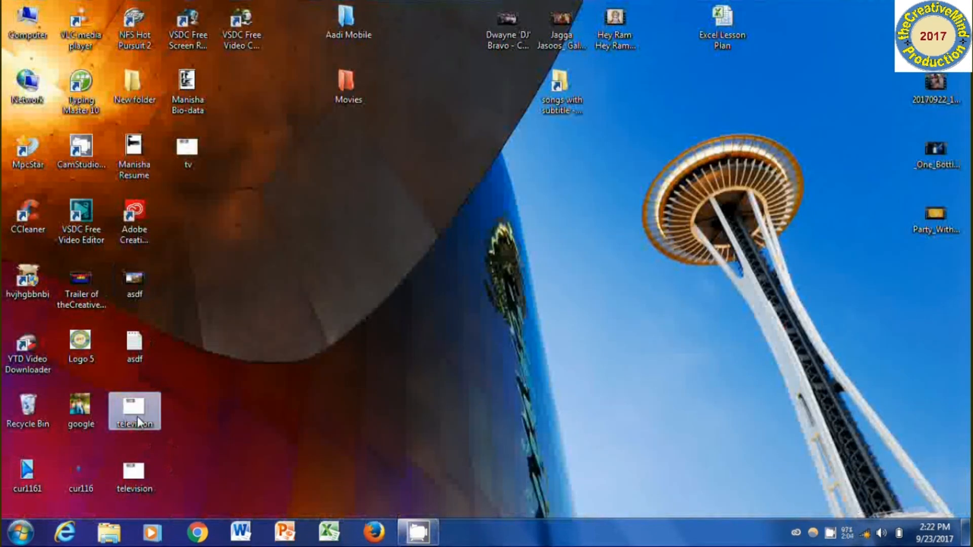
# Start Paint again and reopen the recent picture tv.
pyautogui.click(17, 538)
pyautogui.click(82, 94)
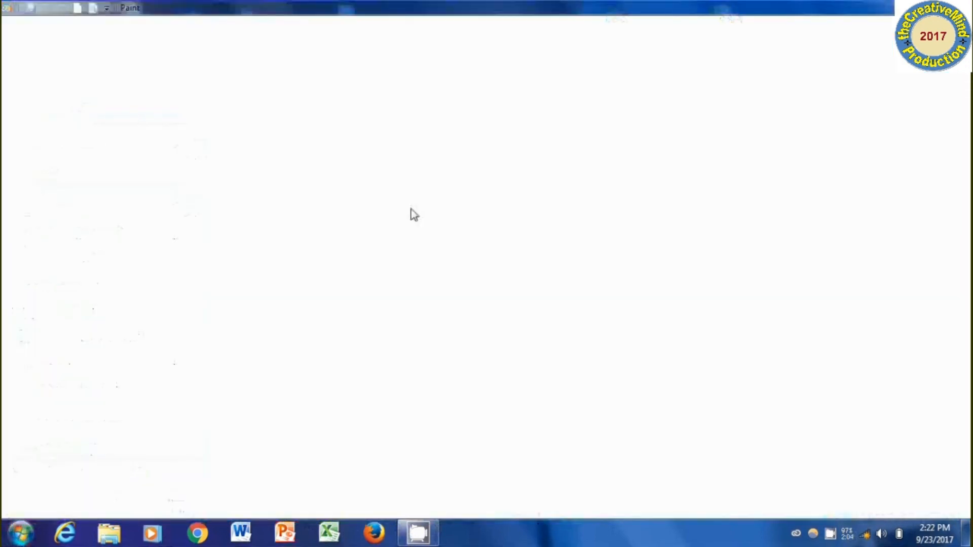
pyautogui.click(20, 24)
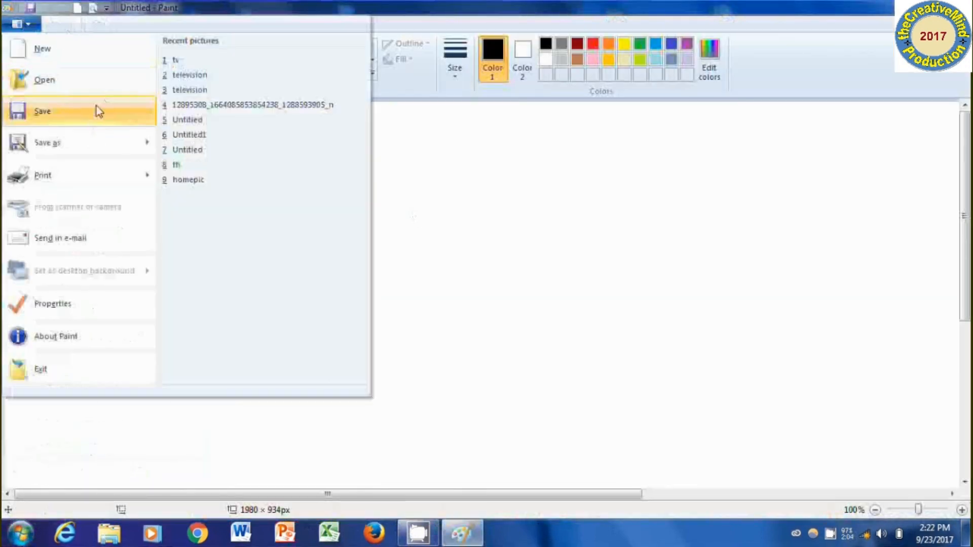
pyautogui.click(171, 61)
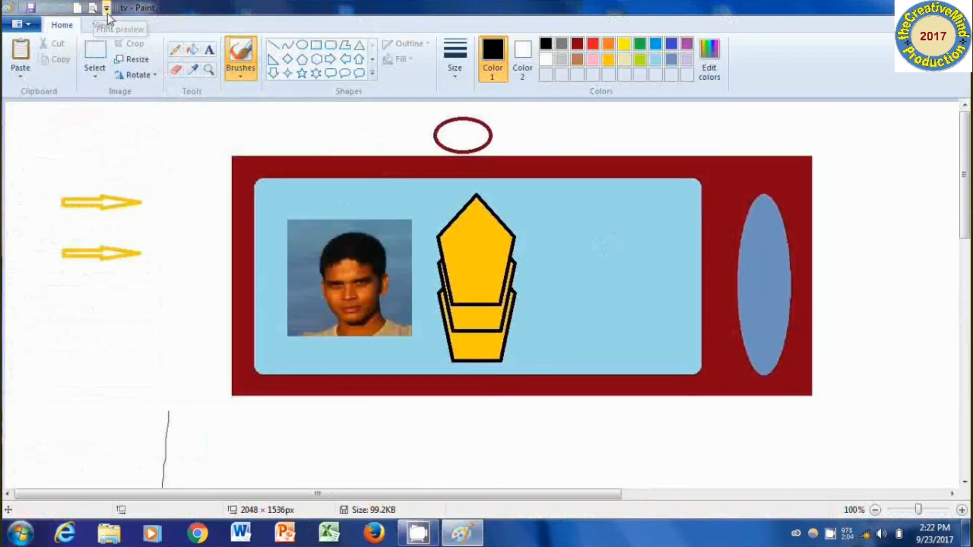
# Remove Print Preview from the Quick Access Toolbar and add it back.
pyautogui.click(107, 9)
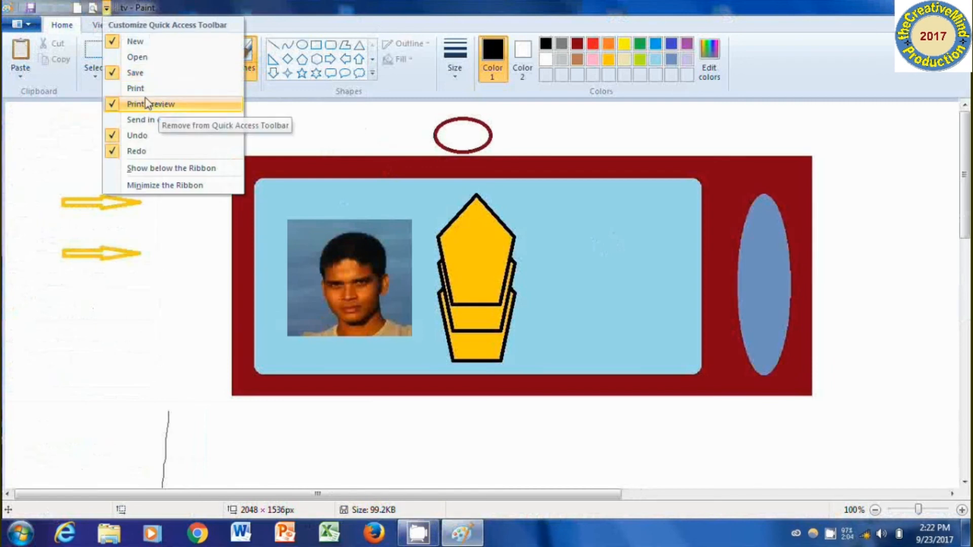
pyautogui.click(125, 104)
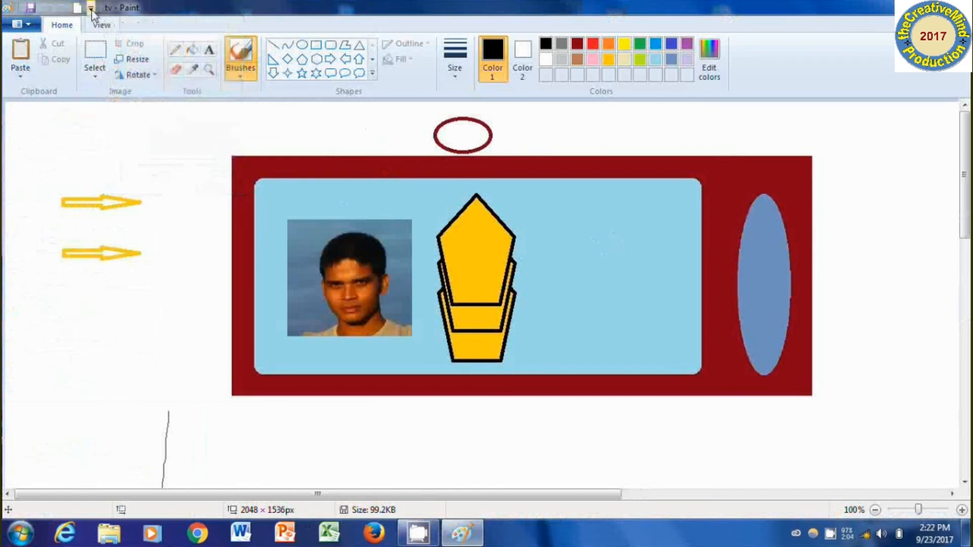
pyautogui.click(90, 7)
pyautogui.click(128, 104)
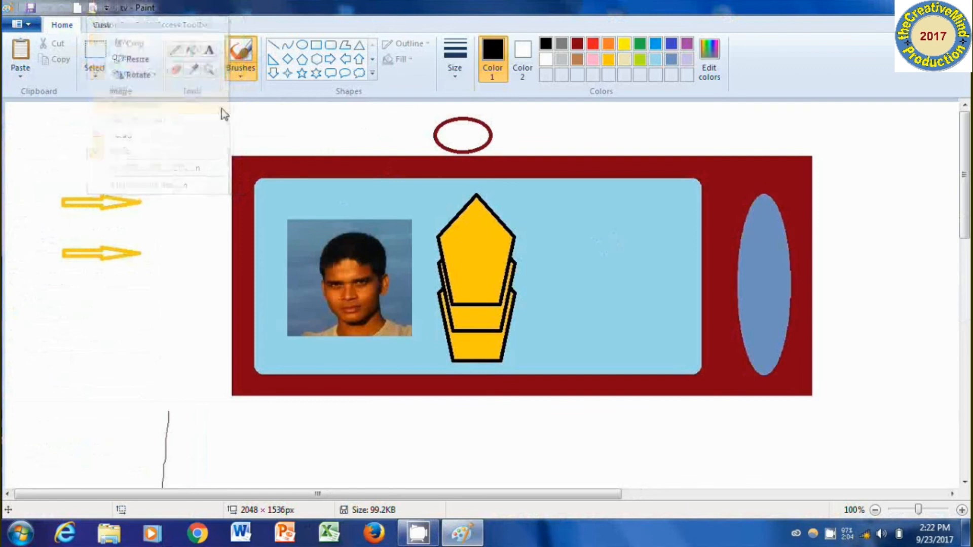
# Show the print preview of the drawing and zoom in and back out on the page.
pyautogui.click(92, 8)
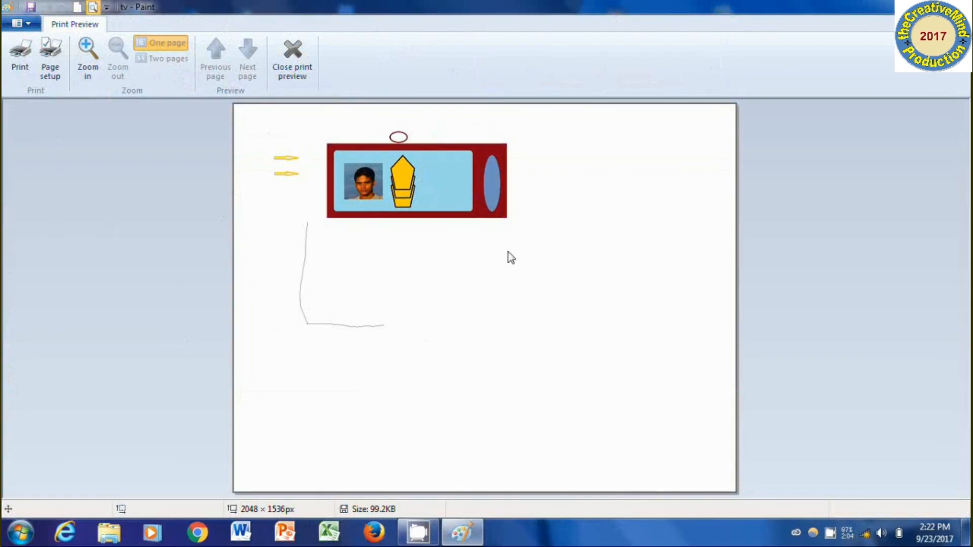
pyautogui.click(97, 65)
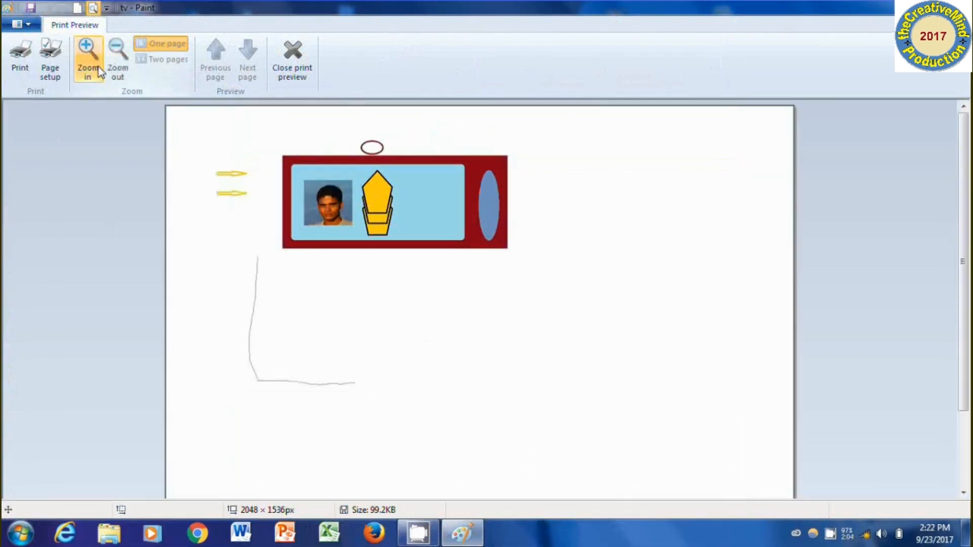
pyautogui.click(98, 66)
pyautogui.click(117, 57)
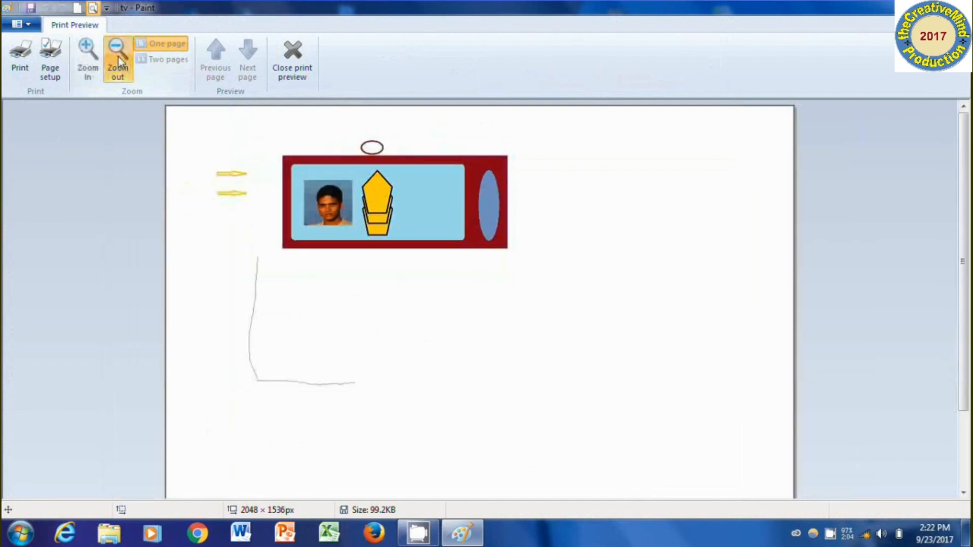
pyautogui.click(118, 56)
# Set the print page to A4 paper size with portrait orientation.
pyautogui.click(49, 75)
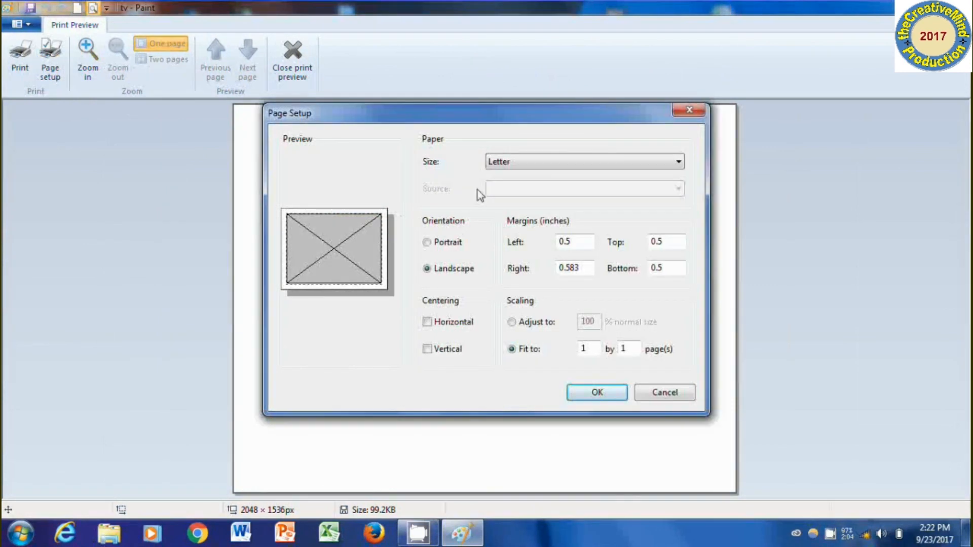
pyautogui.click(539, 163)
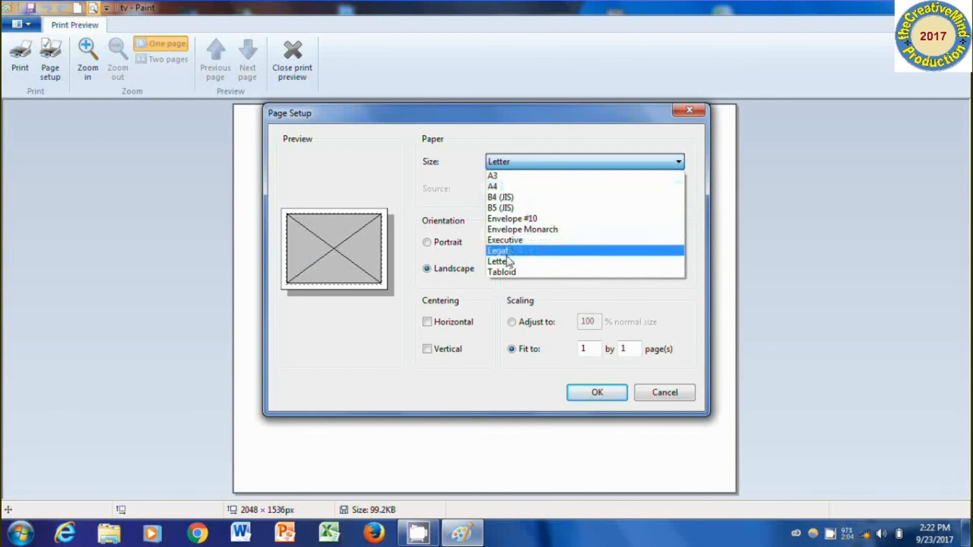
pyautogui.click(527, 191)
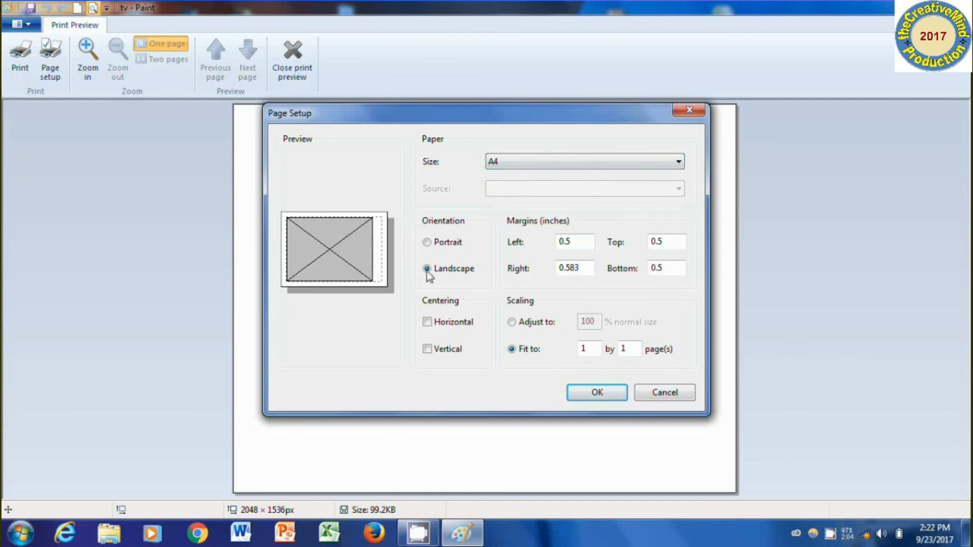
pyautogui.click(427, 242)
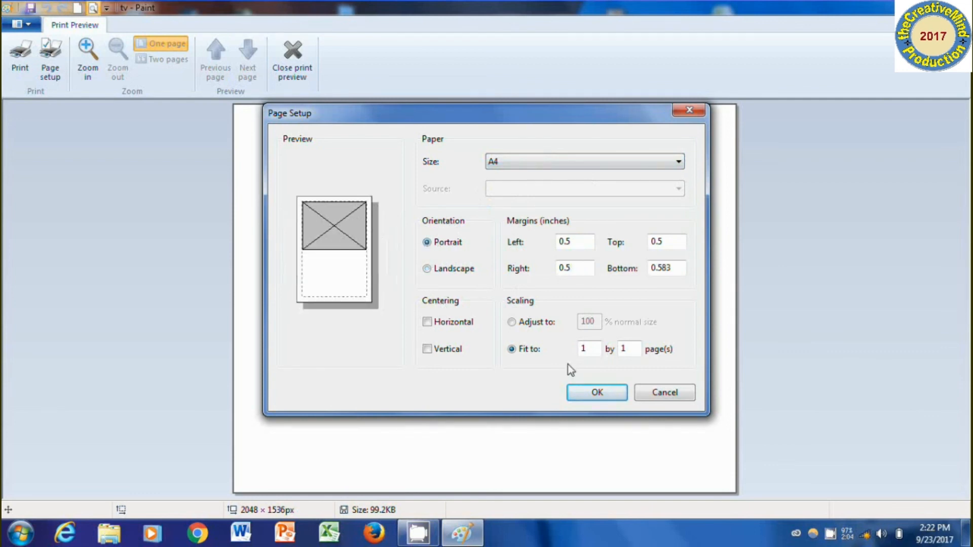
pyautogui.click(594, 392)
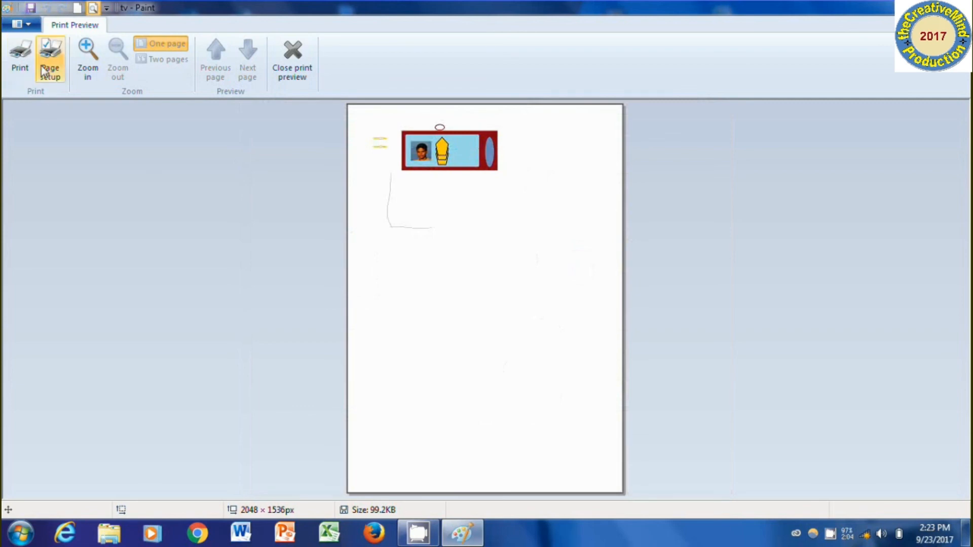
# Change the print page orientation to landscape.
pyautogui.click(63, 75)
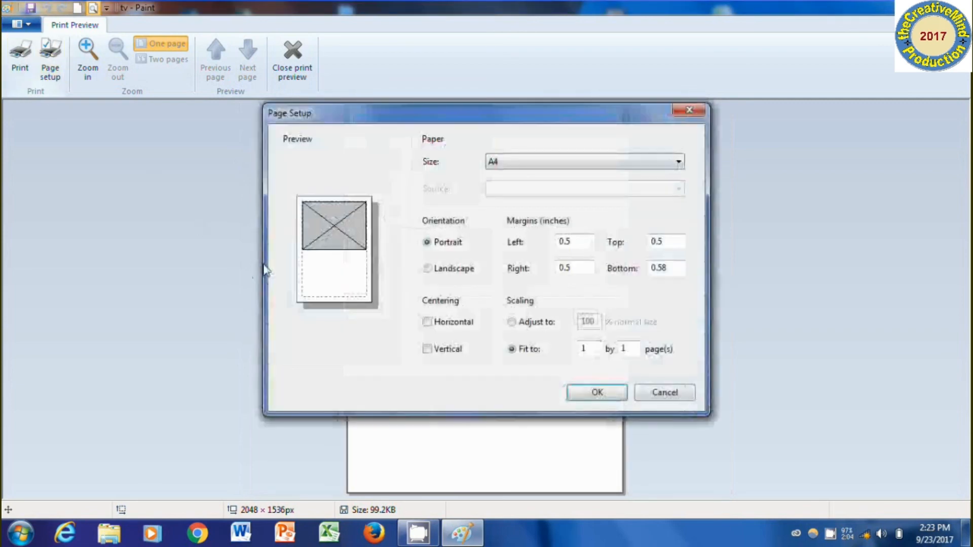
pyautogui.click(427, 268)
pyautogui.click(585, 392)
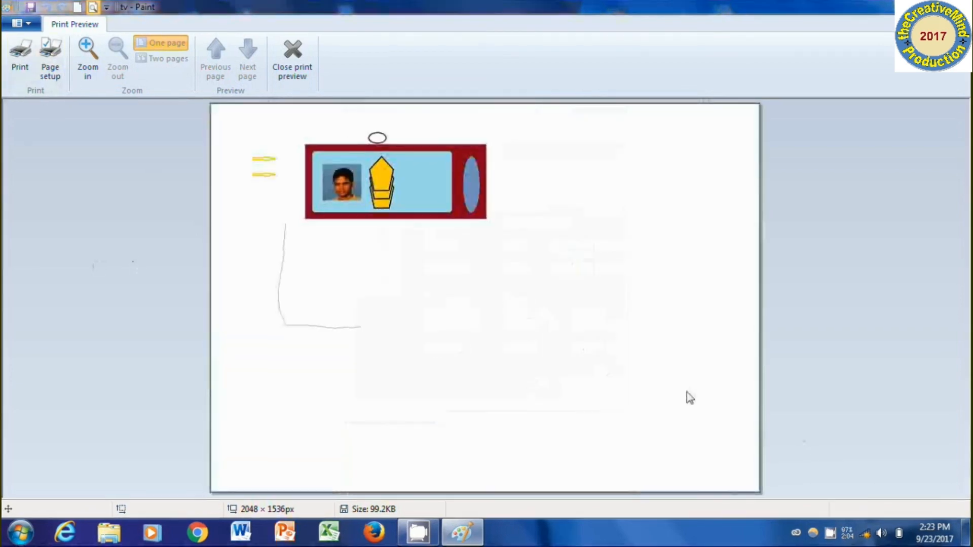
# Review the page setup and print the drawing with the Send To OneNote 2010 printer.
pyautogui.click(60, 75)
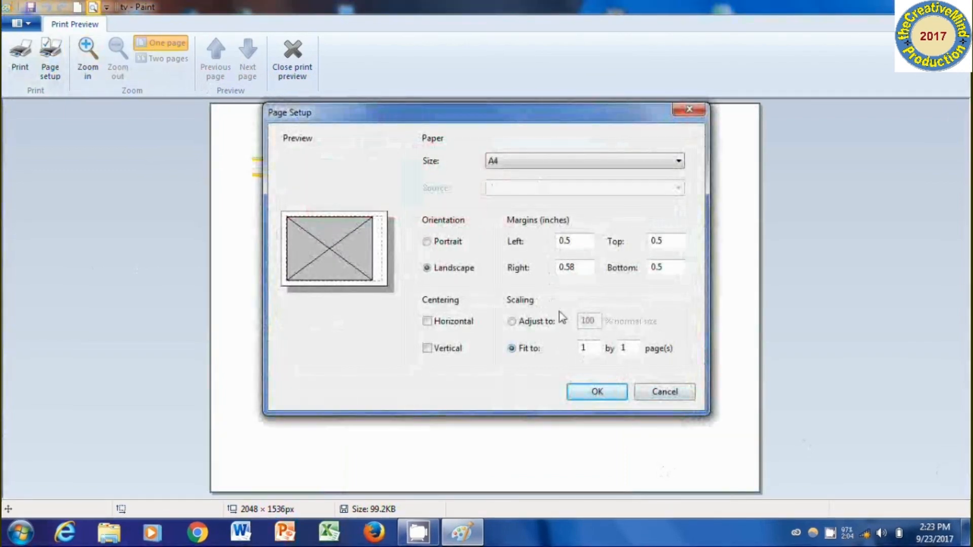
pyautogui.click(596, 392)
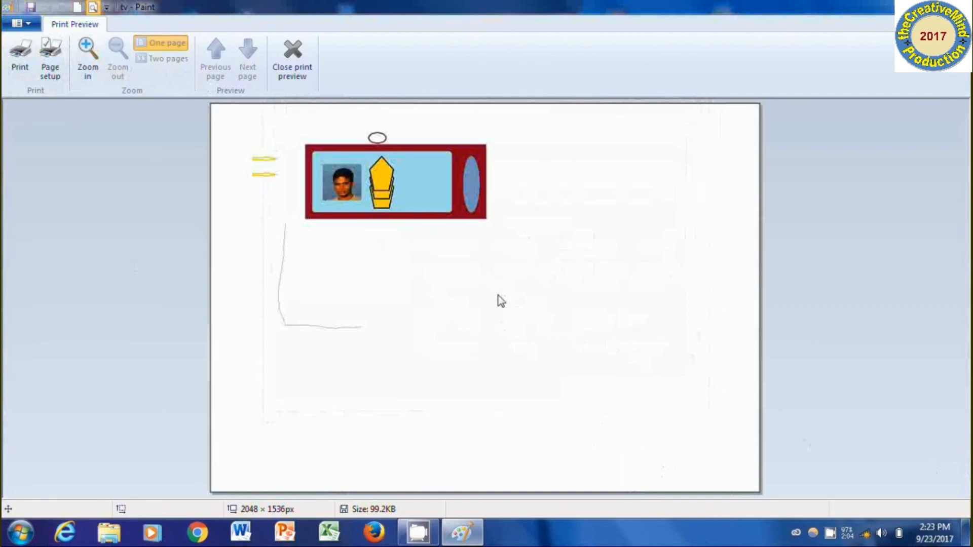
pyautogui.click(15, 71)
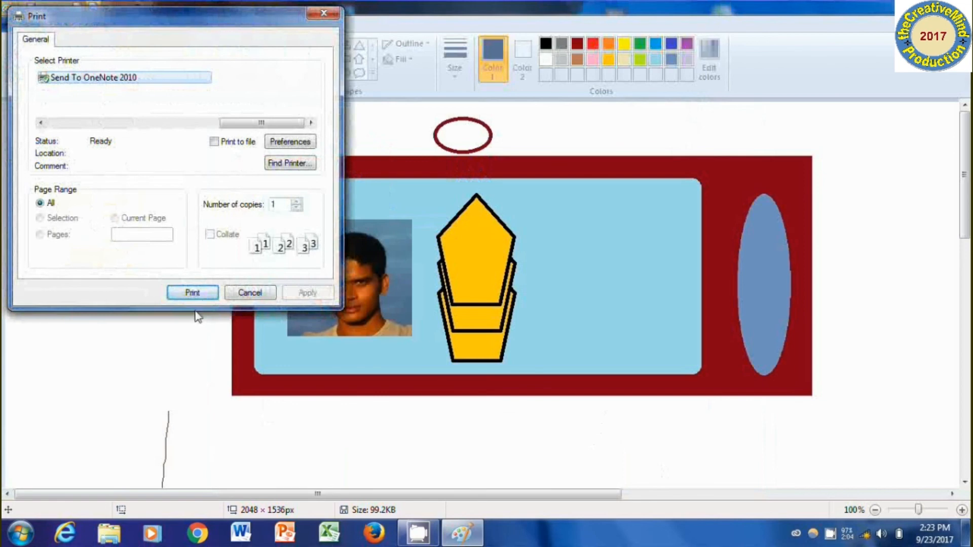
pyautogui.click(204, 291)
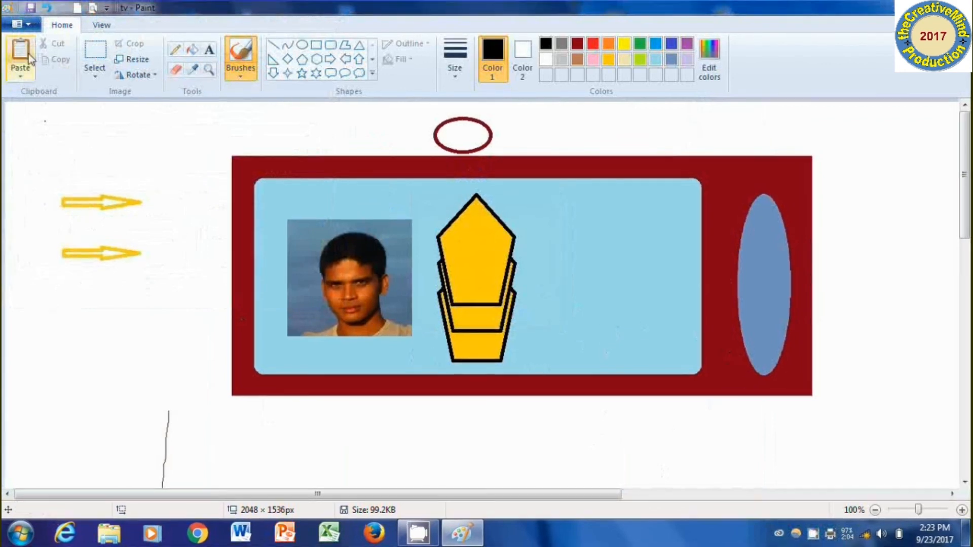
pyautogui.click(32, 27)
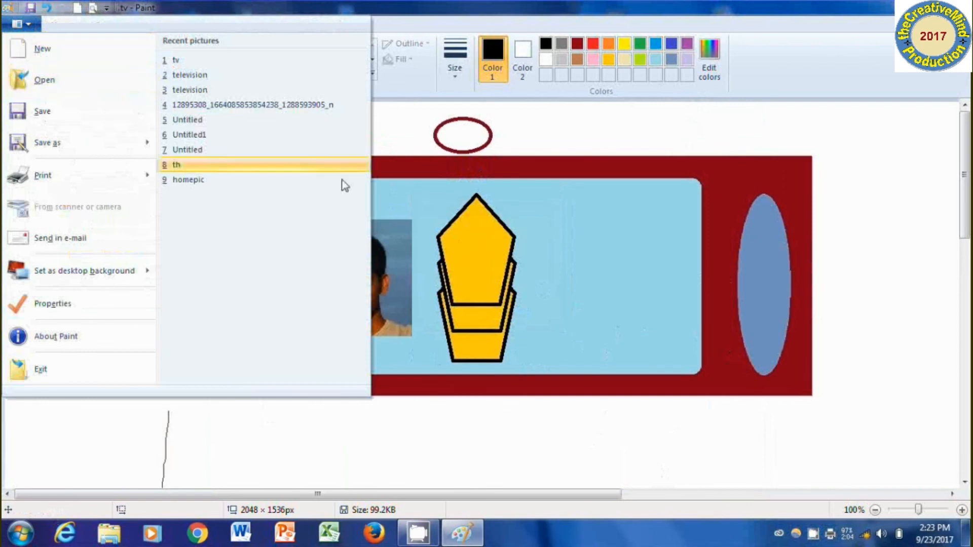
pyautogui.click(550, 227)
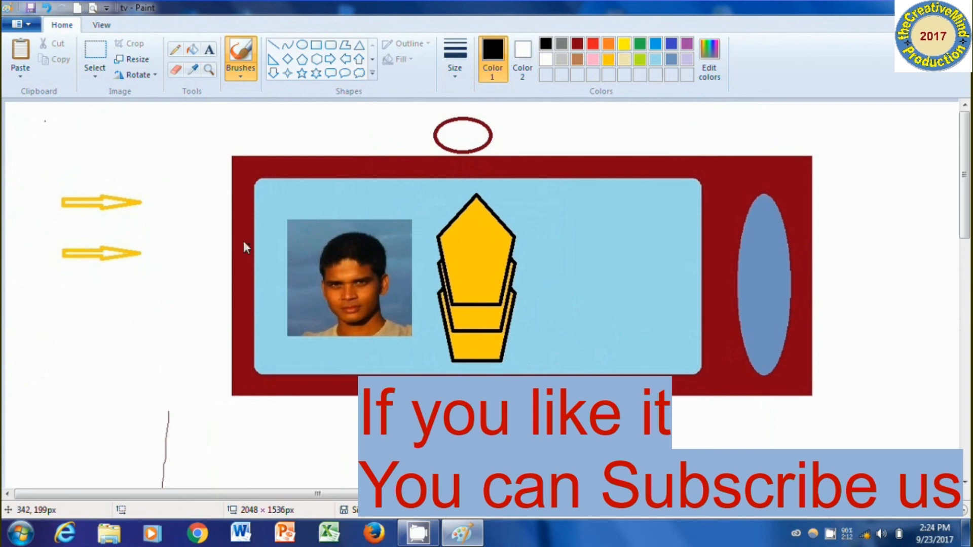
pyautogui.click(163, 208)
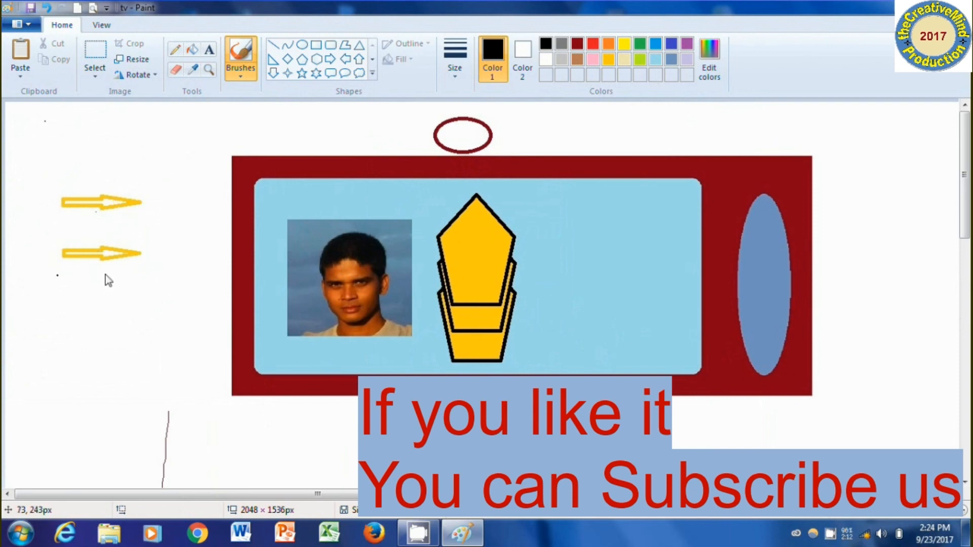